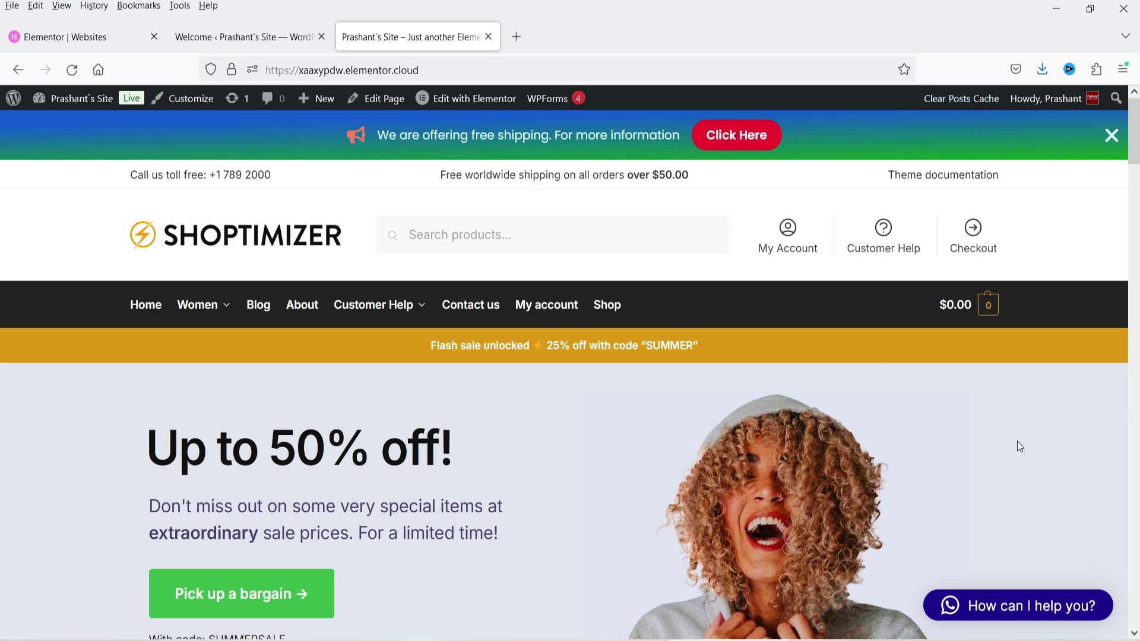
# Open the storefront WhatsApp chat box and preview the Billing and Tech Support agent chats.
pyautogui.click(1021, 614)
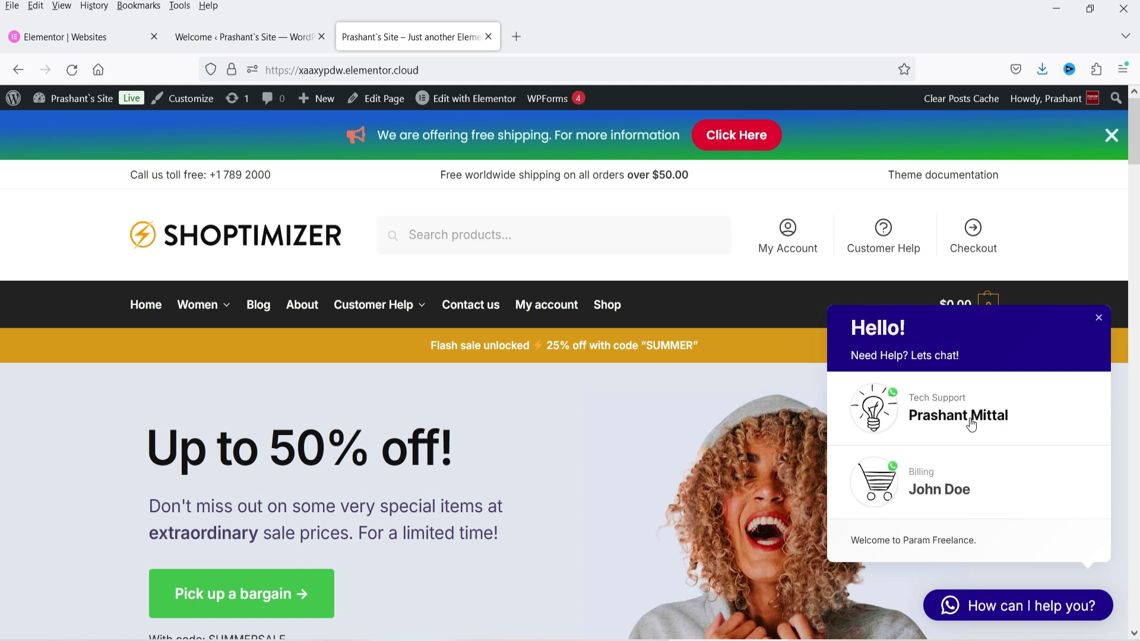
pyautogui.click(924, 493)
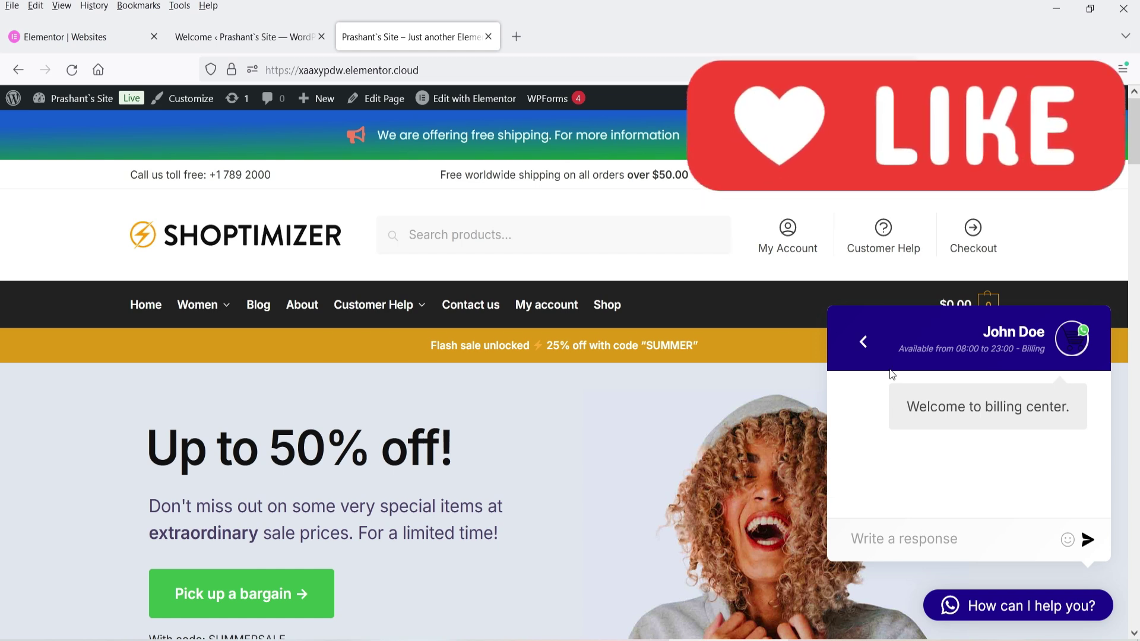
pyautogui.click(864, 342)
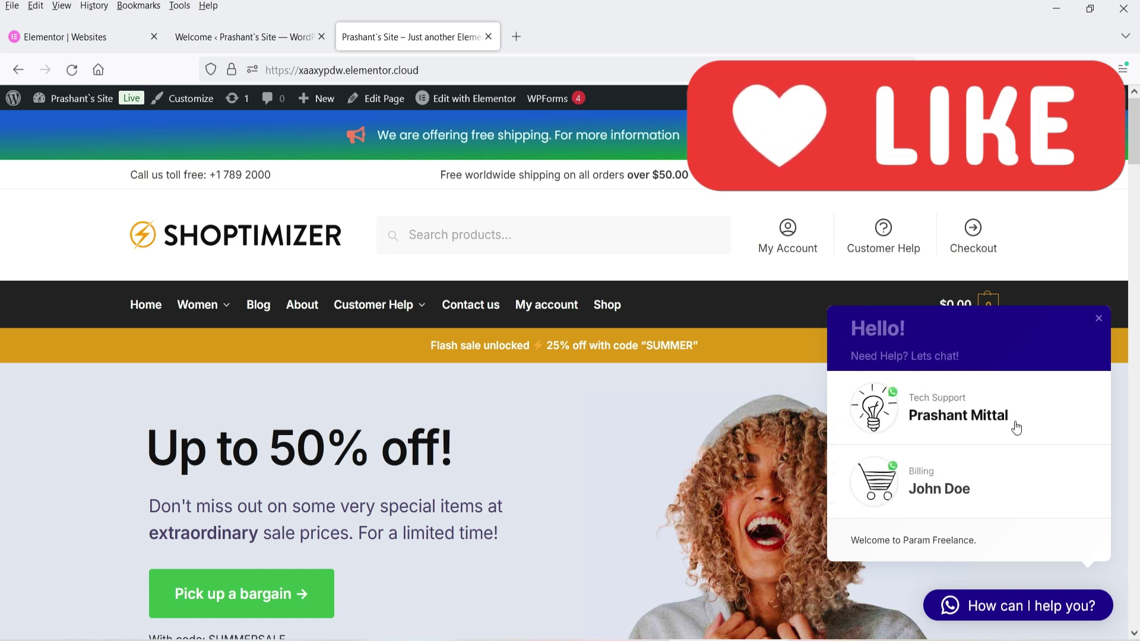
pyautogui.click(960, 416)
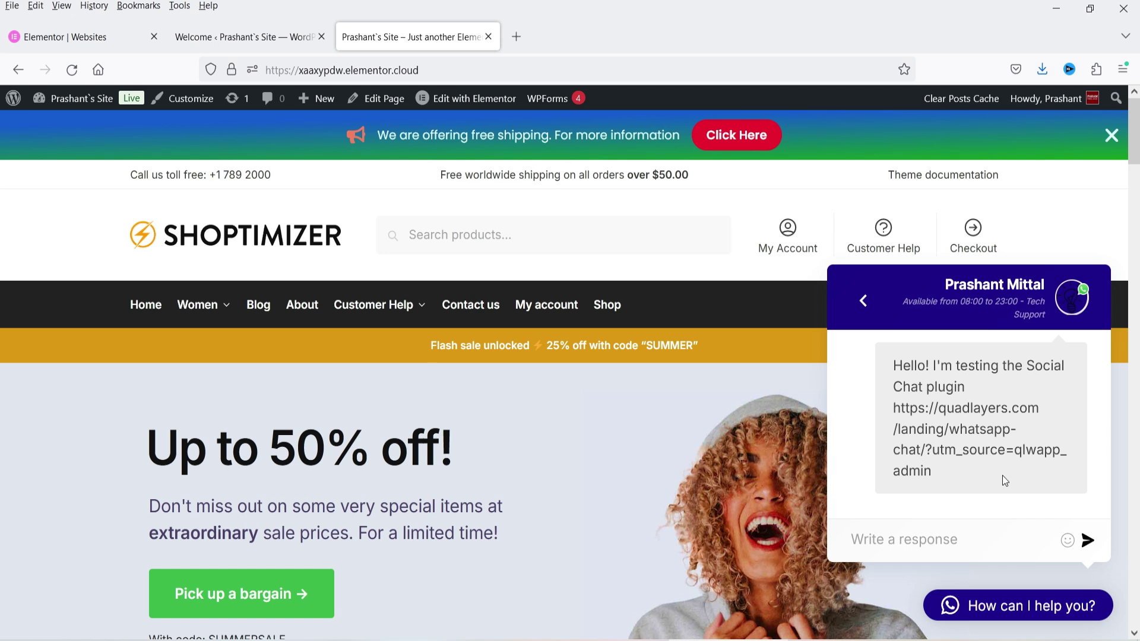
pyautogui.click(862, 301)
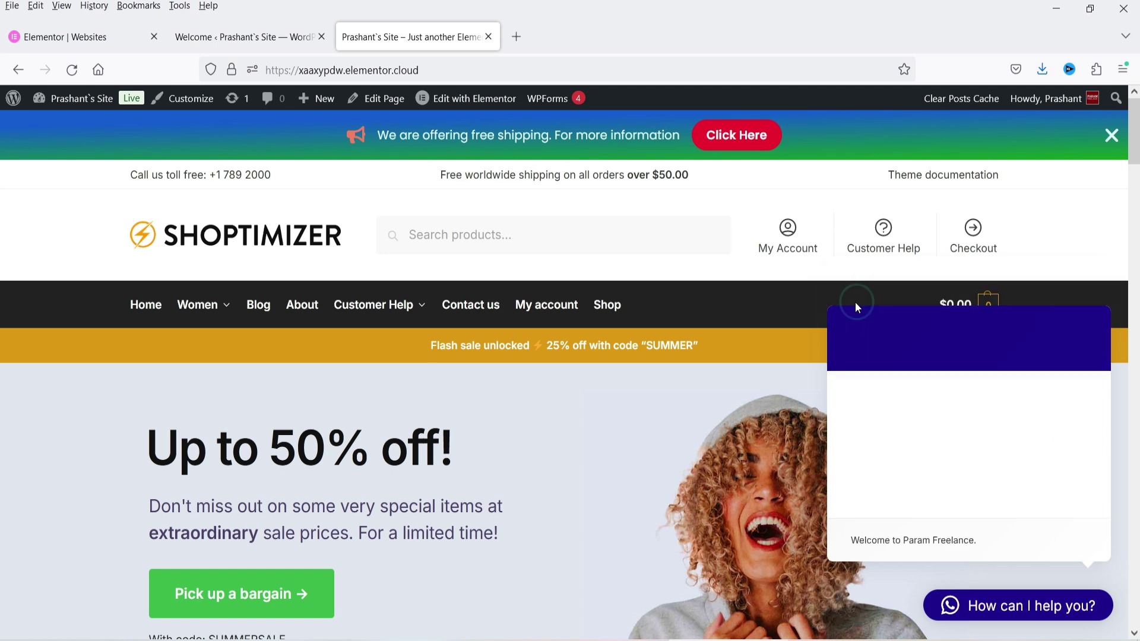
pyautogui.scroll(-10, 326, 331)
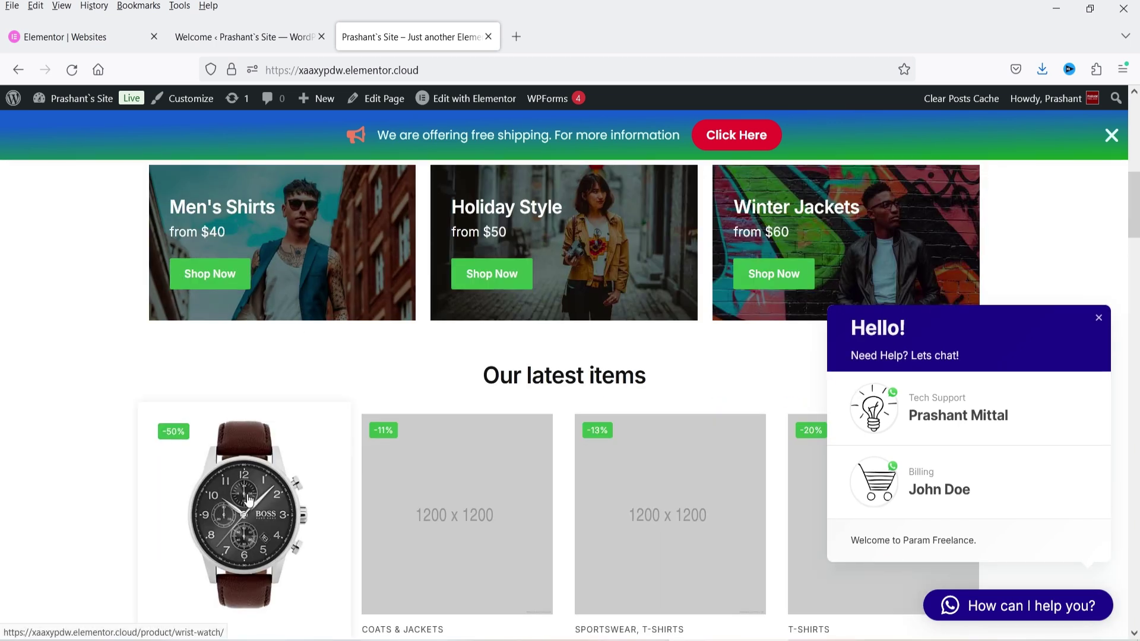
# On the Wrist Watch product page, test the inline WhatsApp button and the floating chat box.
pyautogui.click(248, 500)
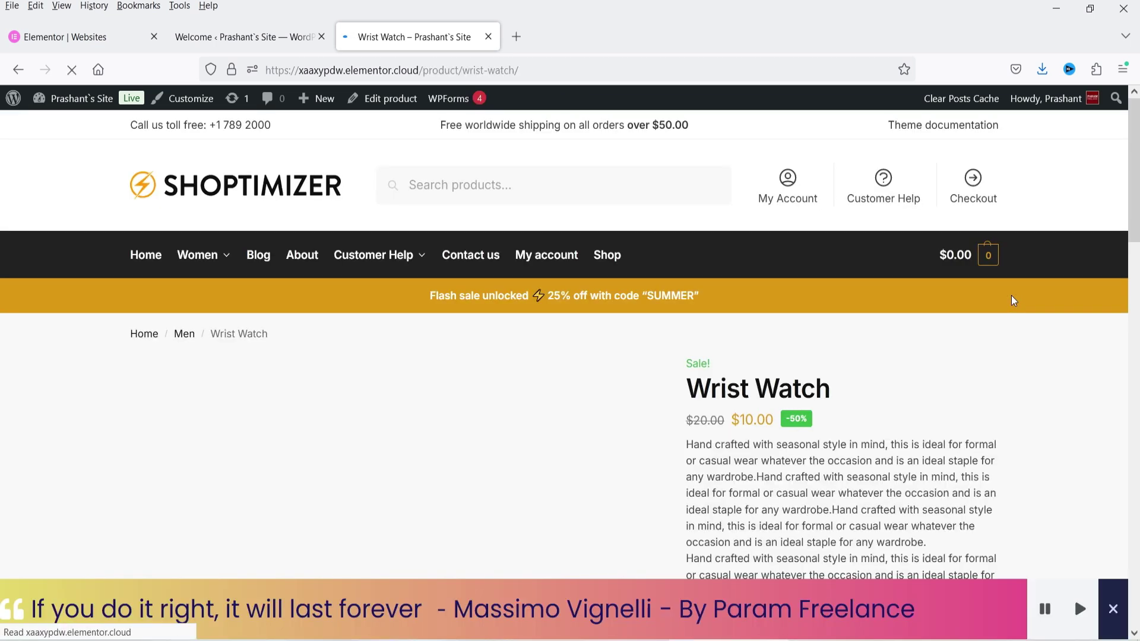
pyautogui.scroll(-4, 881, 245)
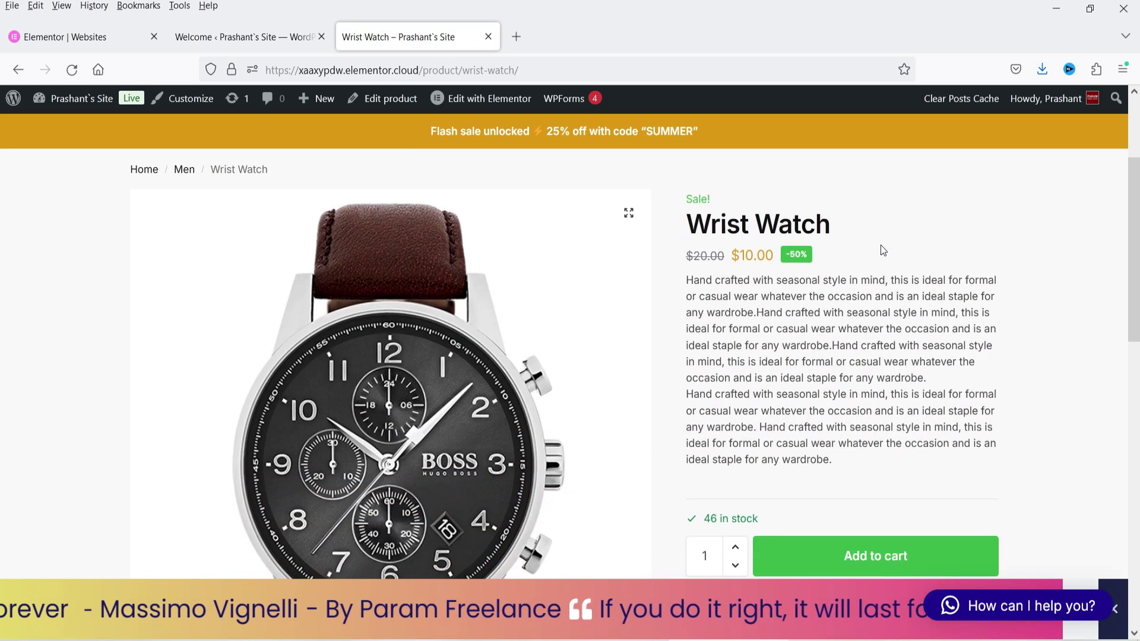
pyautogui.scroll(-5, 881, 243)
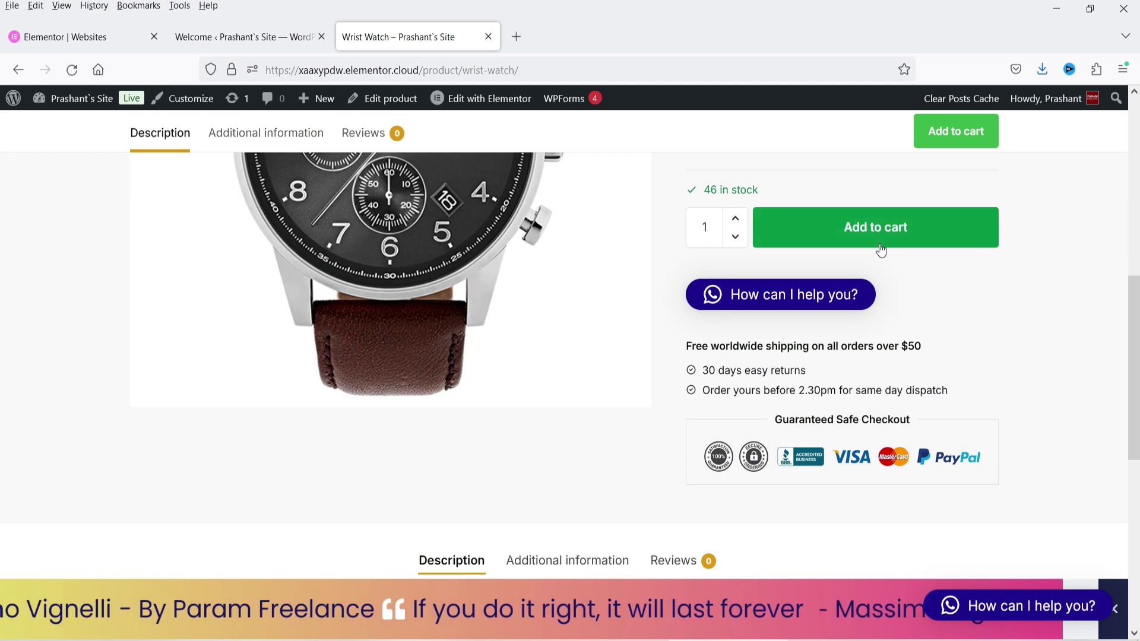
pyautogui.click(781, 301)
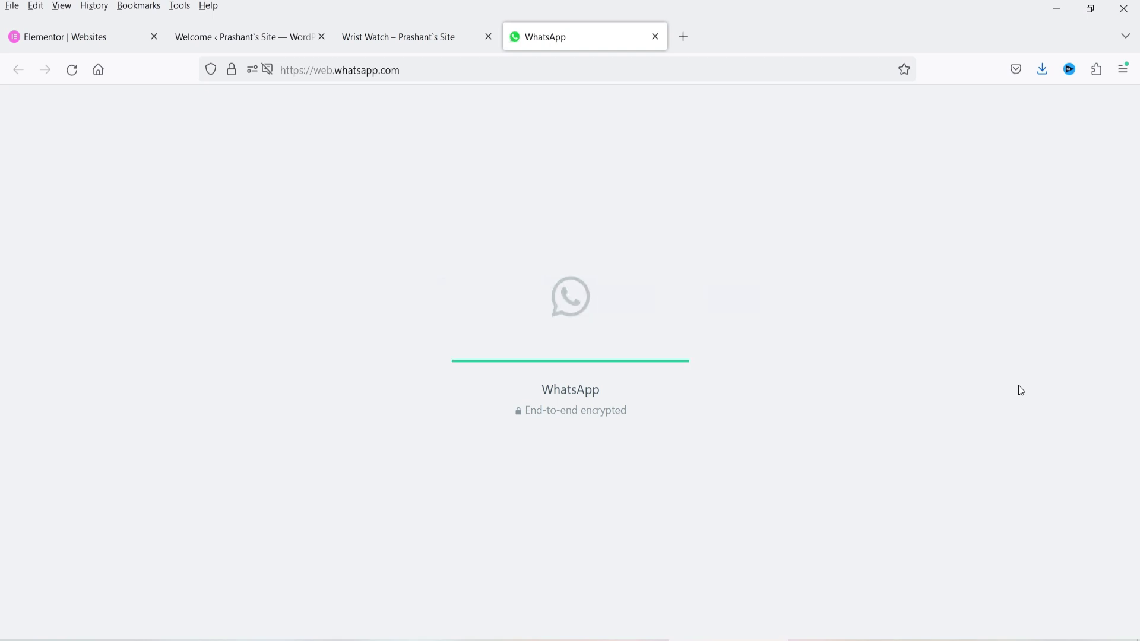
pyautogui.click(655, 37)
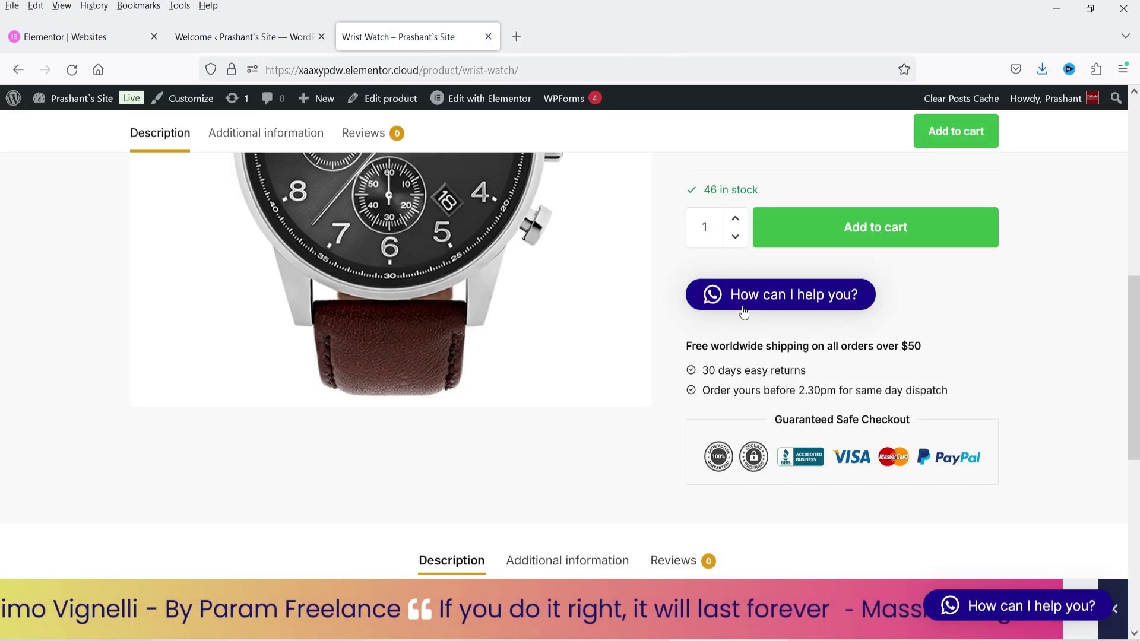
pyautogui.scroll(5, 744, 313)
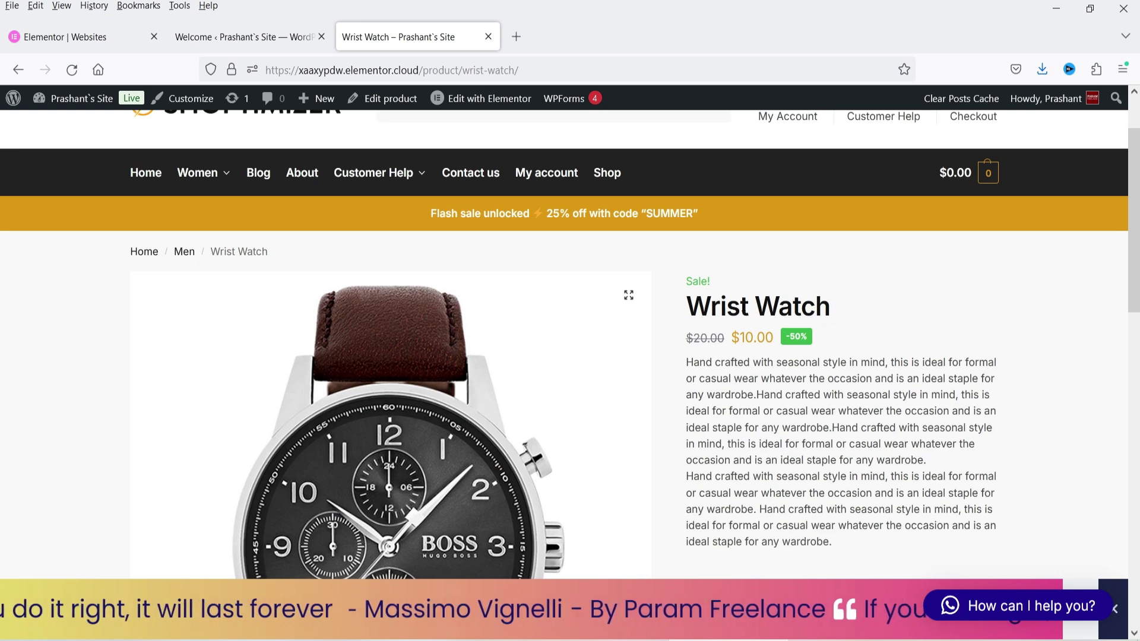
pyautogui.click(1057, 616)
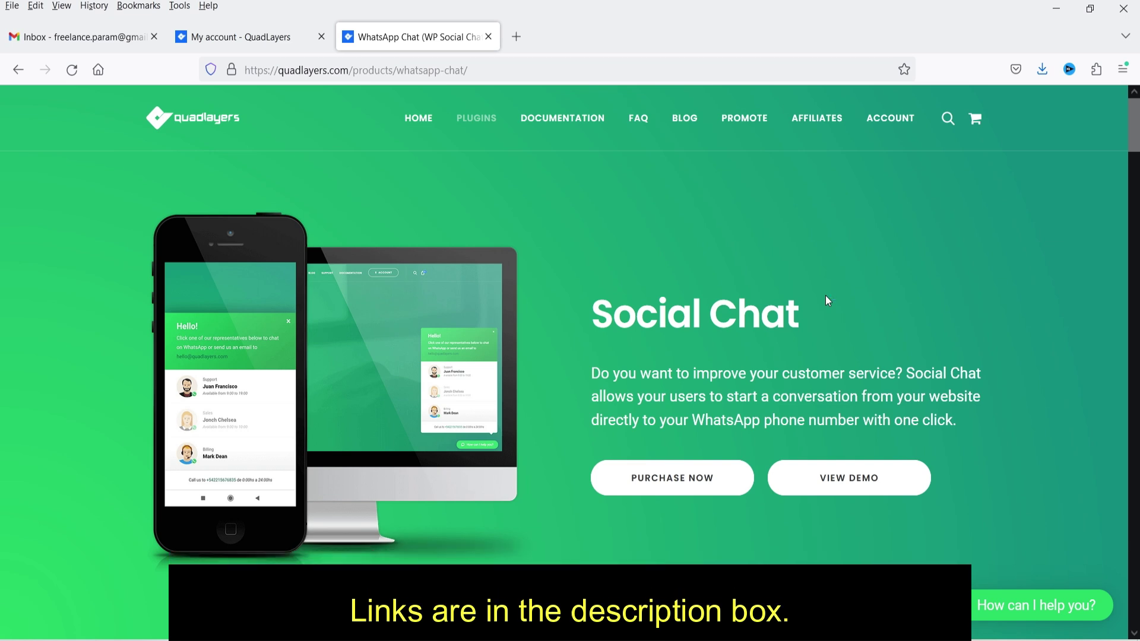
# Scroll the Social Chat product page to compare the Free, Personal, Agency and Developer plans.
pyautogui.scroll(-10, 772, 297)
pyautogui.scroll(-8, 735, 304)
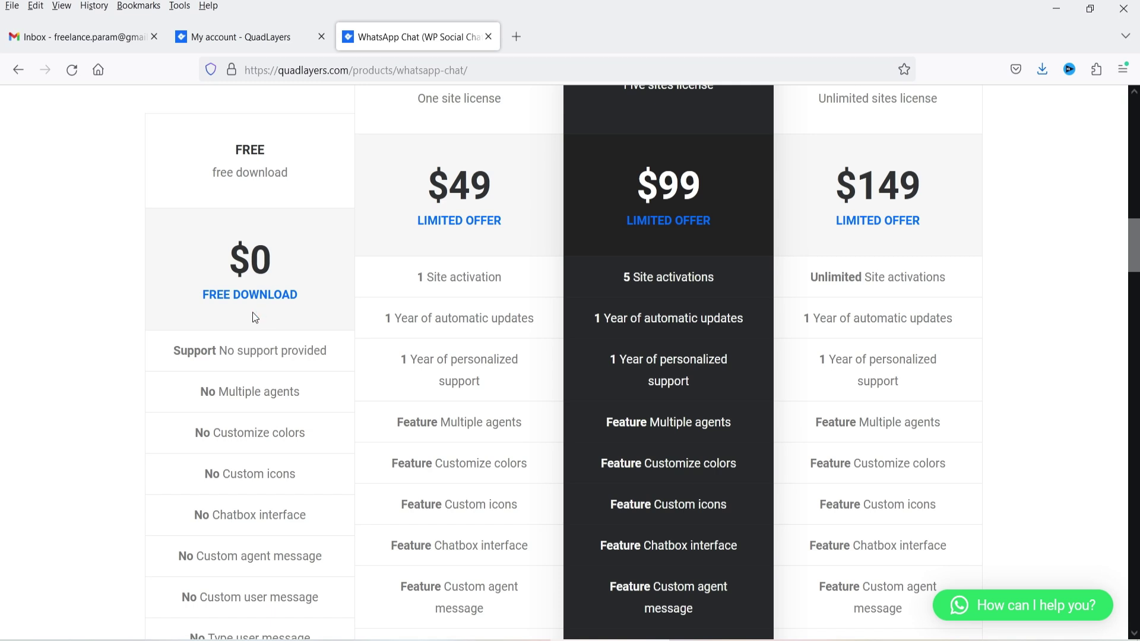
pyautogui.scroll(1, 454, 299)
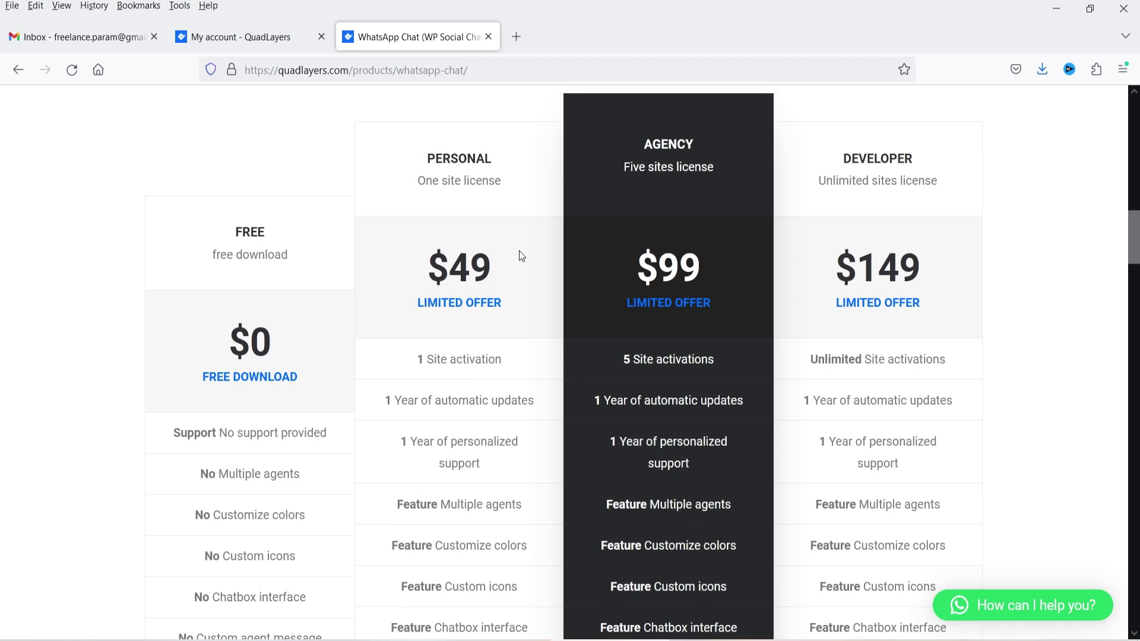
pyautogui.scroll(-1, 516, 254)
pyautogui.scroll(-2, 502, 304)
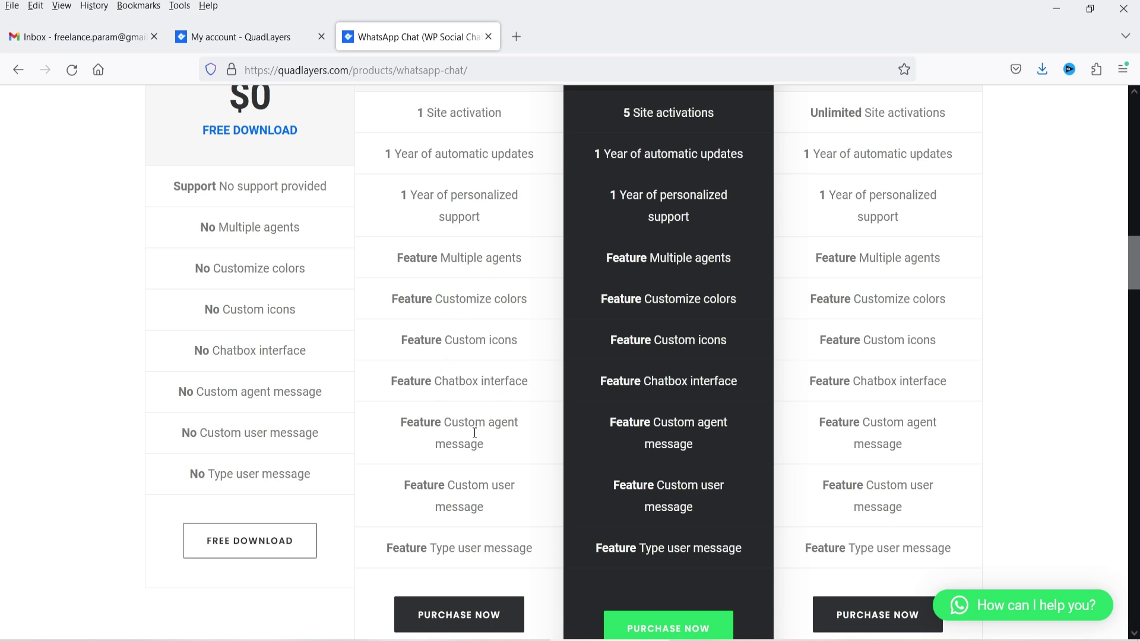
pyautogui.scroll(1, 489, 302)
pyautogui.scroll(-1, 492, 357)
pyautogui.scroll(4, 497, 404)
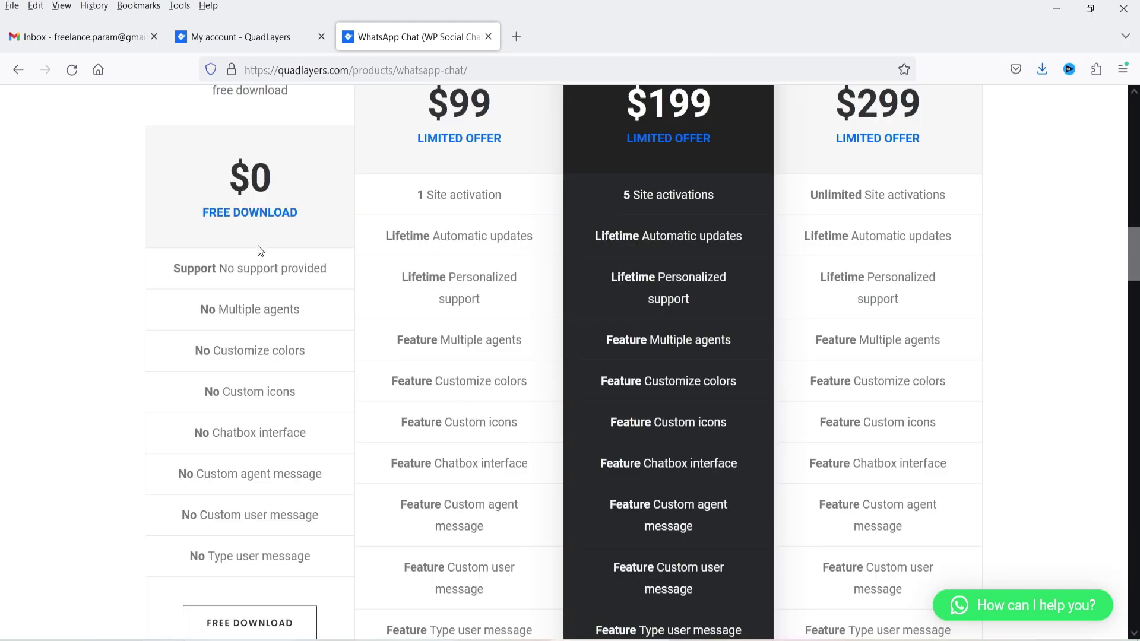
# Check the Social Chat zips on the QuadLayers Downloads page, then return to the WordPress Dashboard.
pyautogui.scroll(-4, 229, 262)
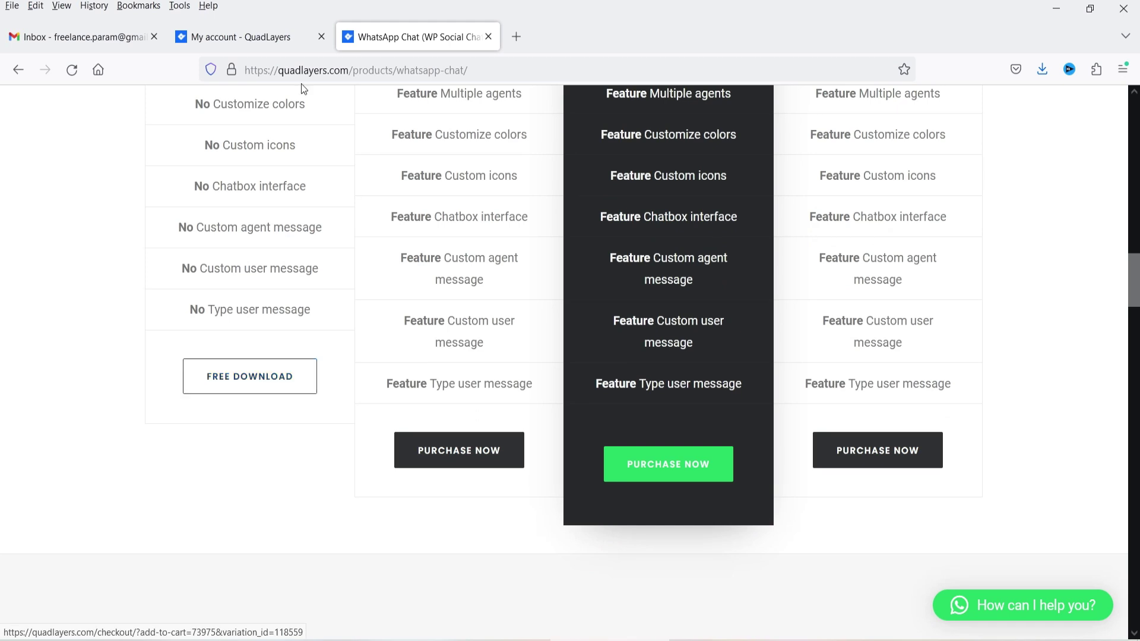
pyautogui.click(276, 52)
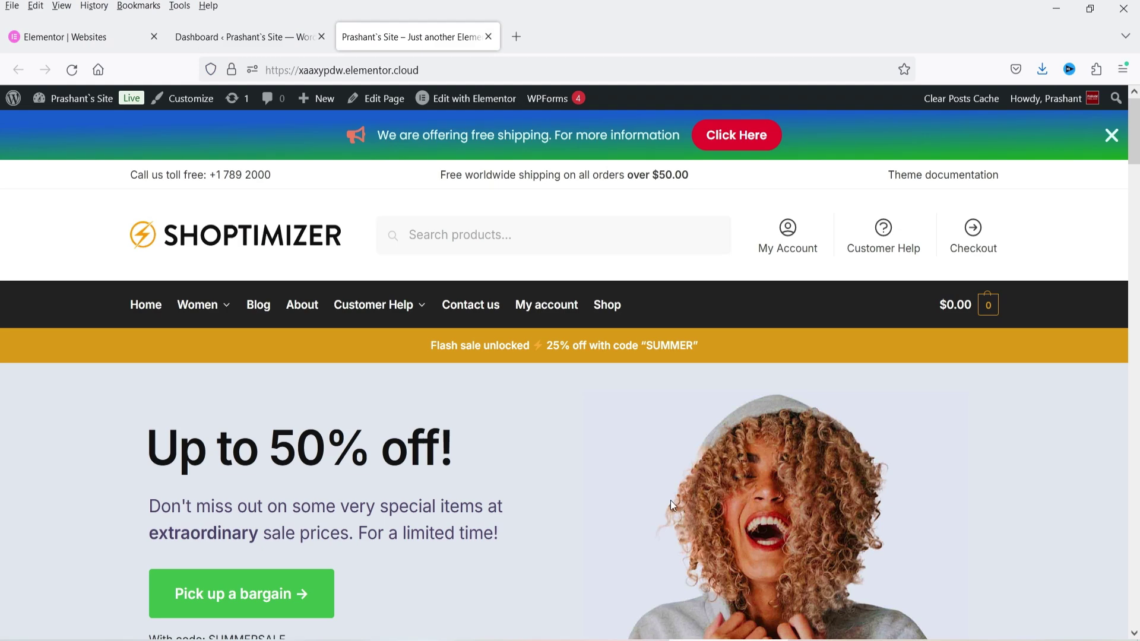
pyautogui.click(241, 43)
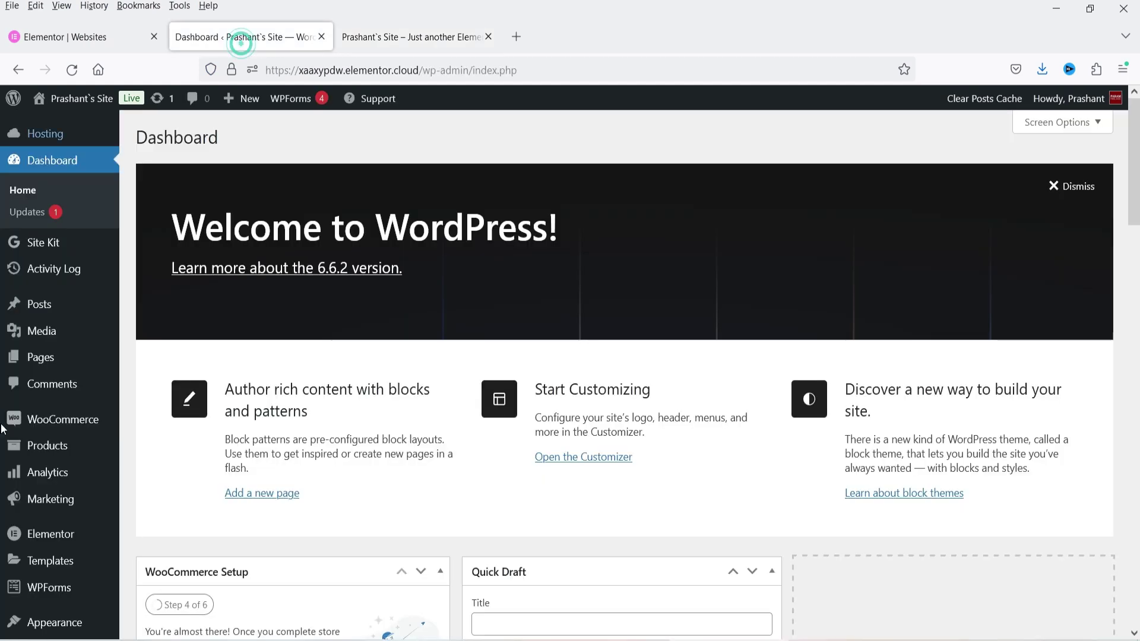
# Upload, install and activate the wp-whatsapp-chat.zip plugin.
pyautogui.scroll(-4, 24, 356)
pyautogui.moveTo(60, 478)
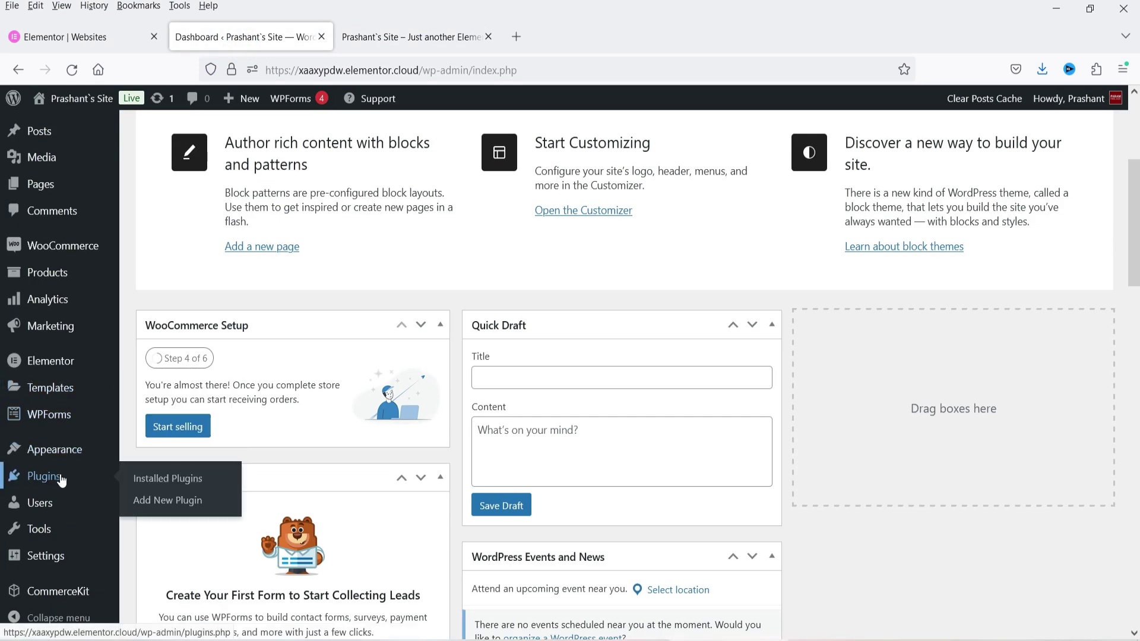
pyautogui.click(173, 509)
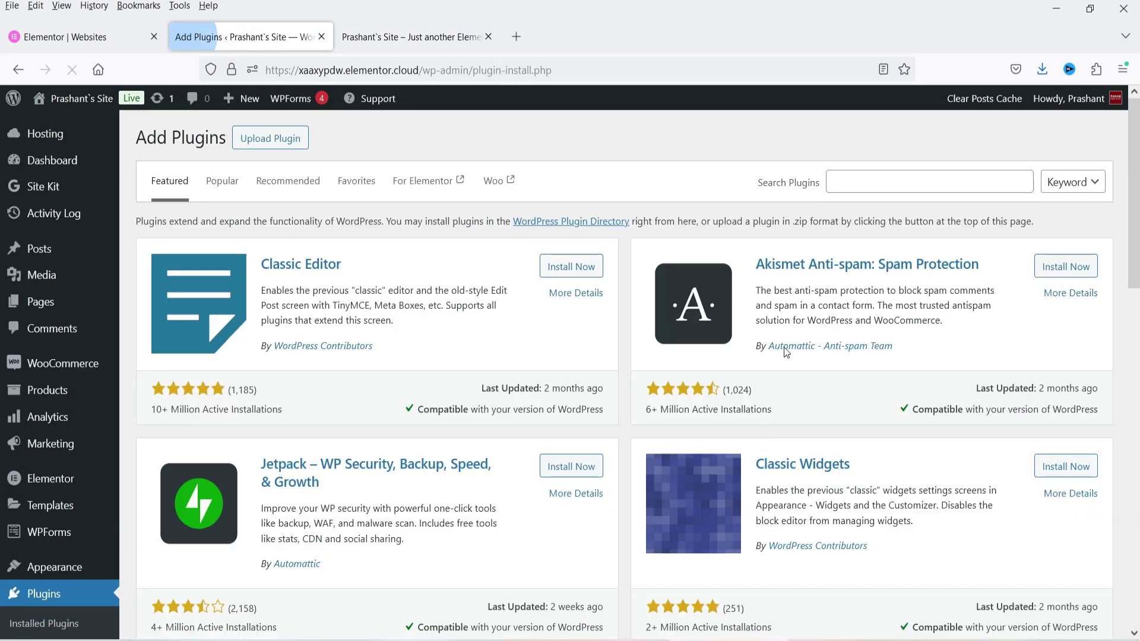
pyautogui.click(273, 138)
pyautogui.click(529, 280)
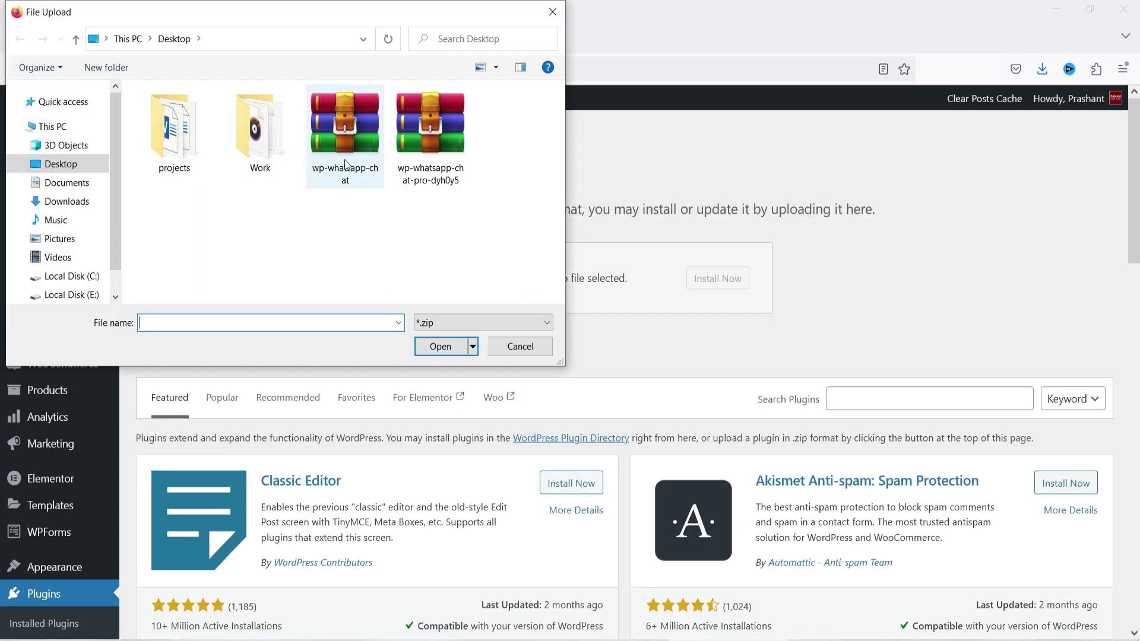
pyautogui.doubleClick(345, 142)
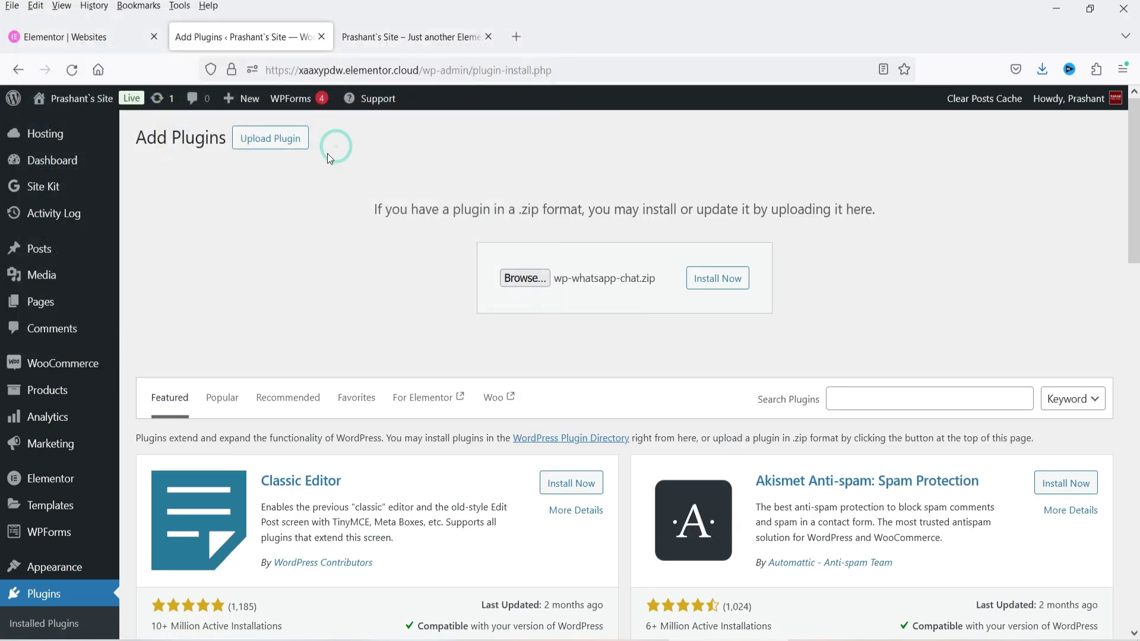
pyautogui.click(720, 281)
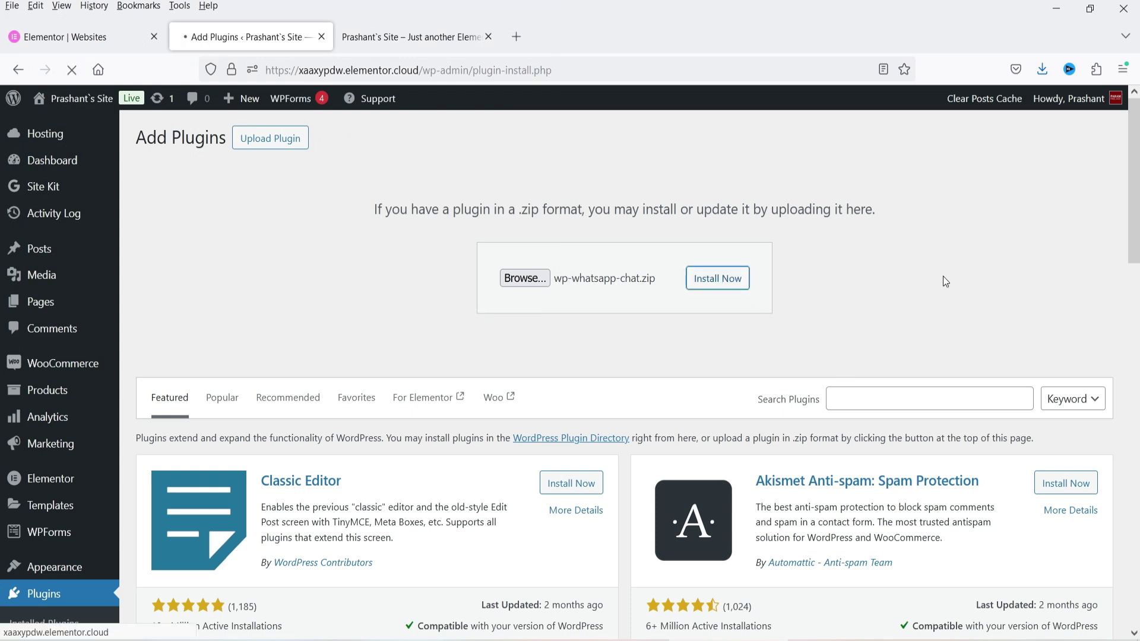
pyautogui.click(177, 252)
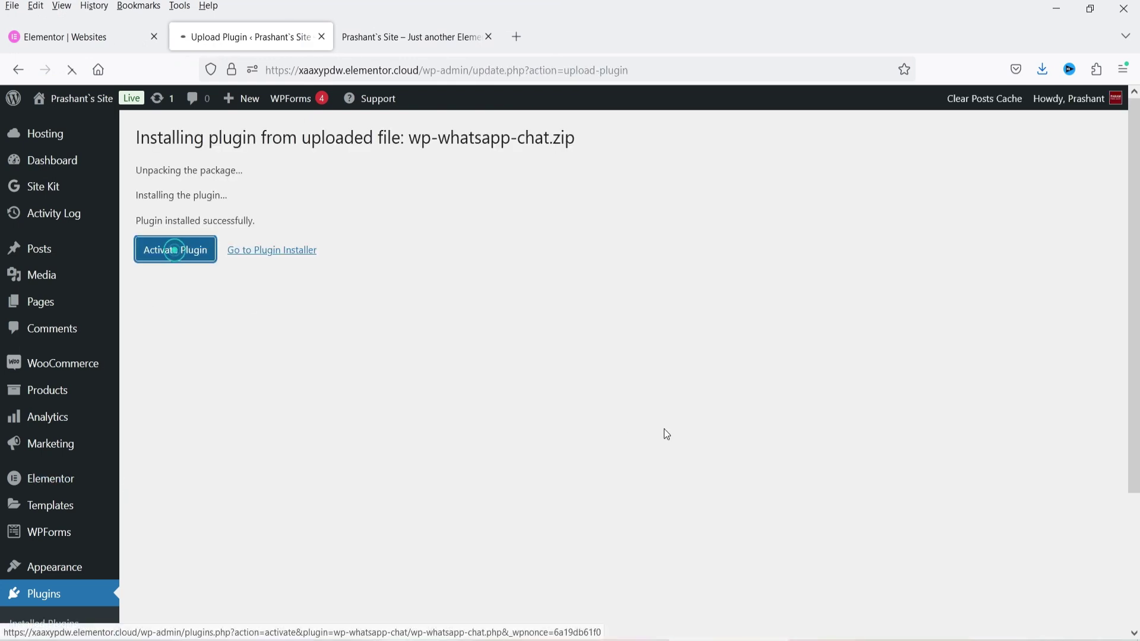
# Open the Social Chat welcome page from the admin sidebar.
pyautogui.scroll(-2, 60, 330)
pyautogui.moveTo(77, 340)
pyautogui.scroll(-5, 77, 340)
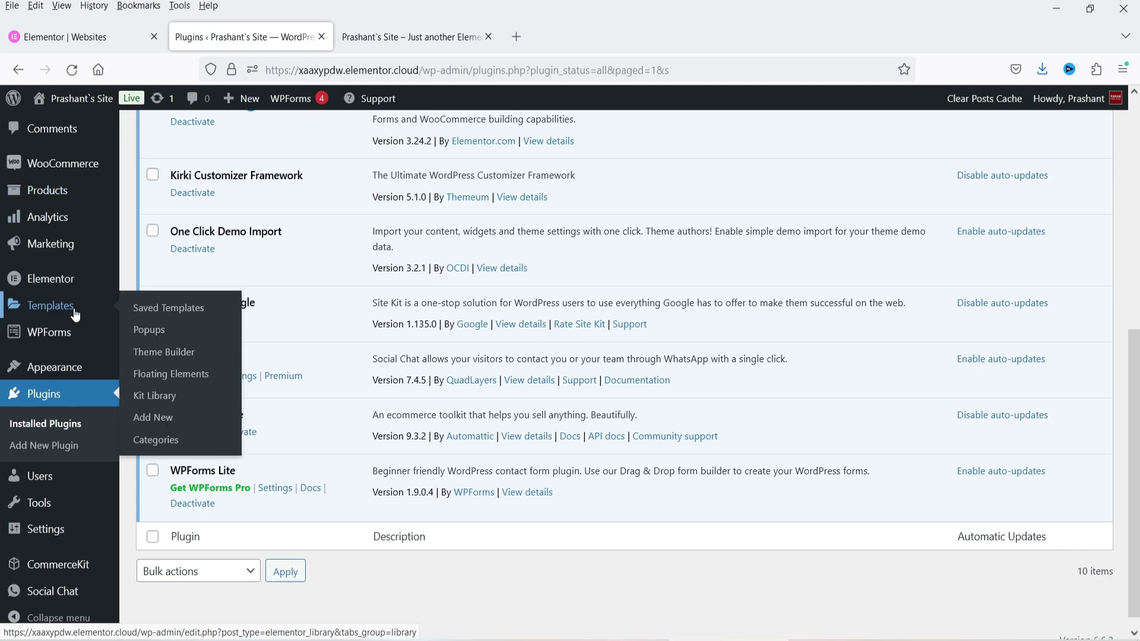
pyautogui.moveTo(59, 601)
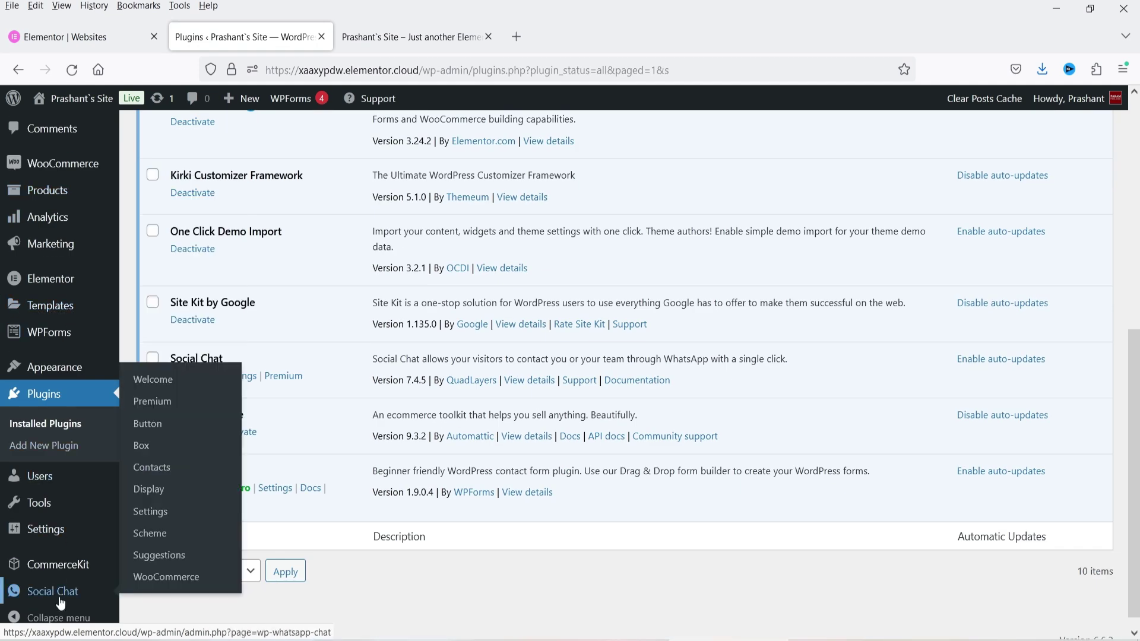
pyautogui.click(60, 603)
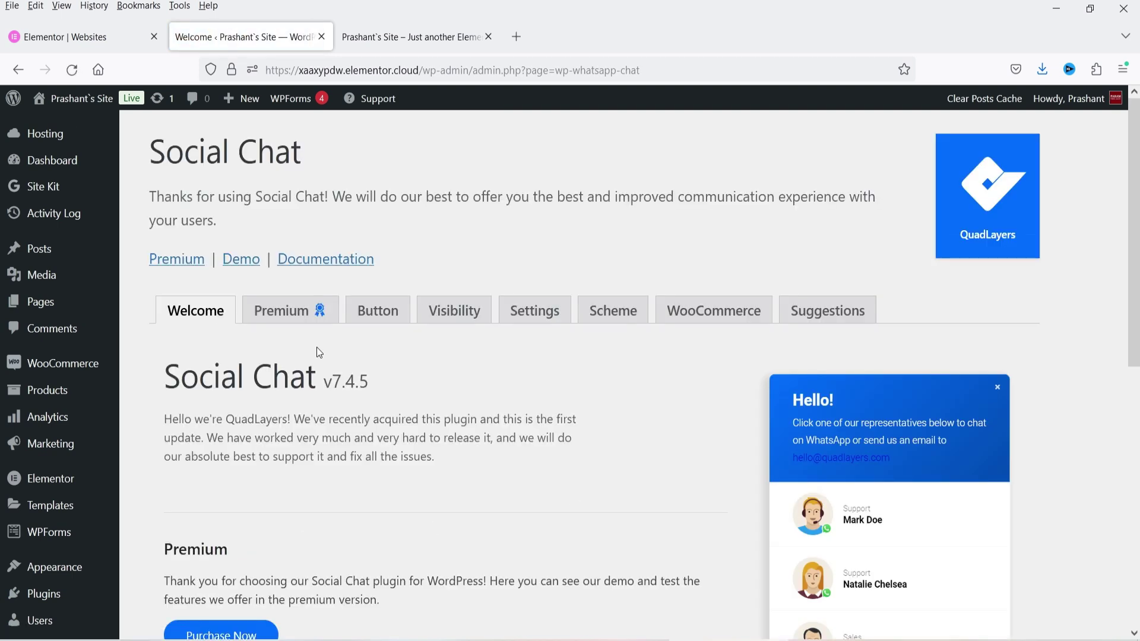
# Review the Social Chat welcome page and its premium feature information.
pyautogui.scroll(-2, 364, 360)
pyautogui.scroll(-7, 423, 354)
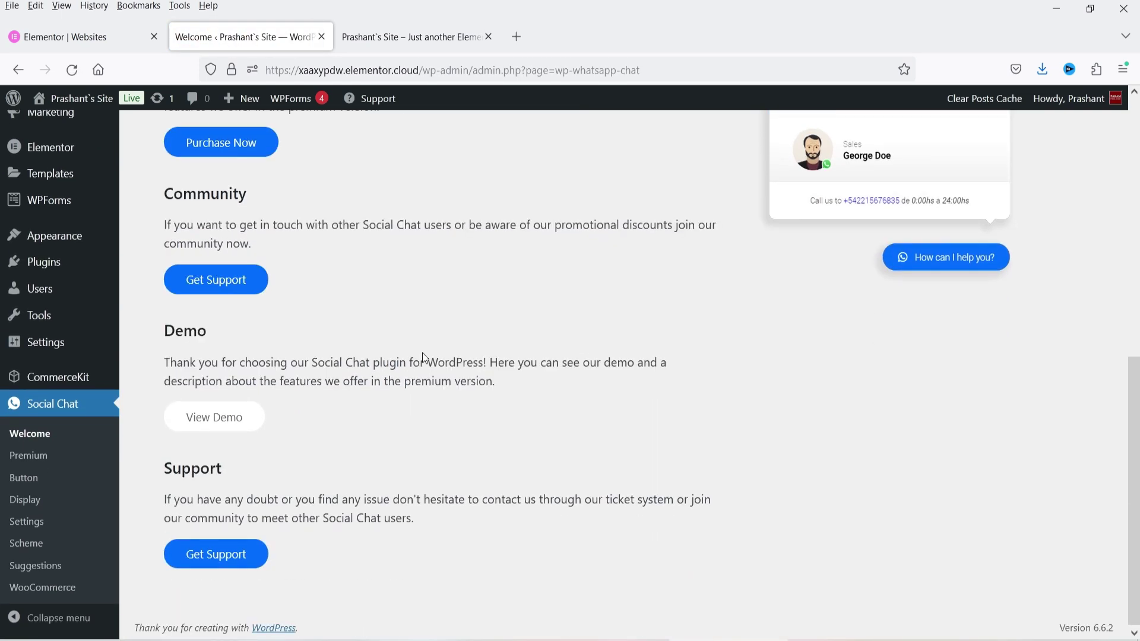
pyautogui.scroll(8, 293, 482)
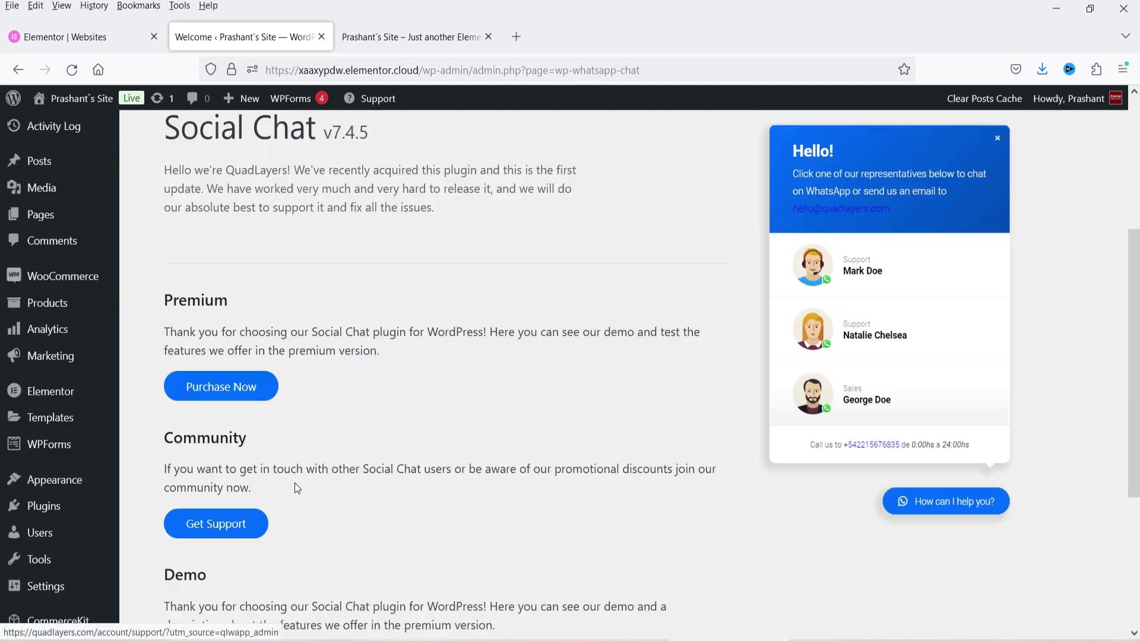
pyautogui.click(281, 314)
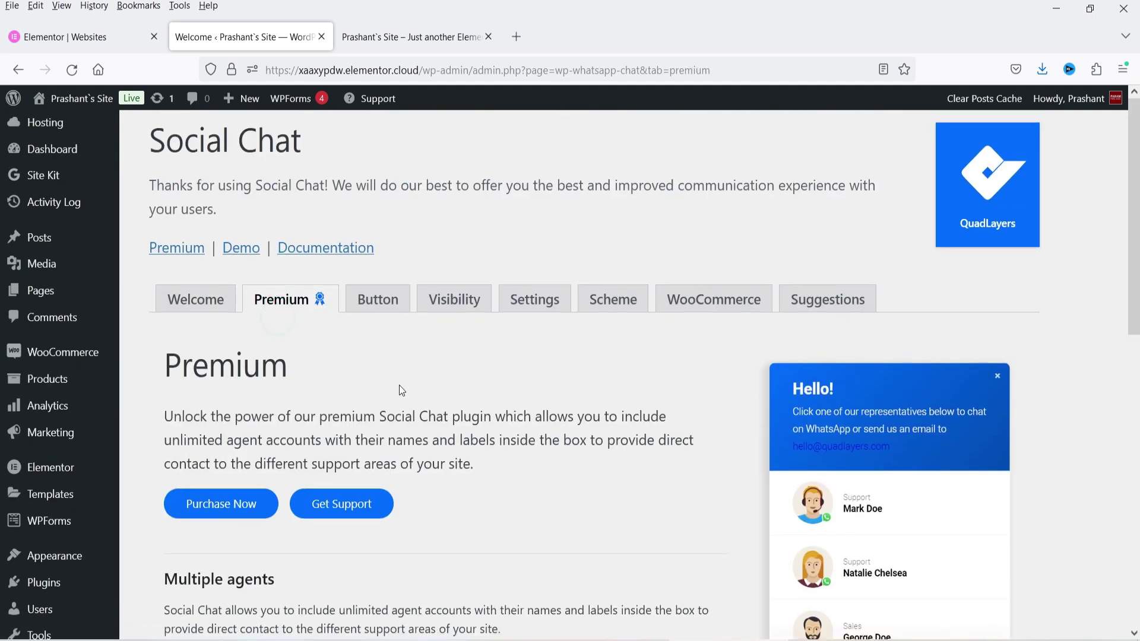
pyautogui.scroll(-4, 399, 385)
pyautogui.scroll(4, 471, 361)
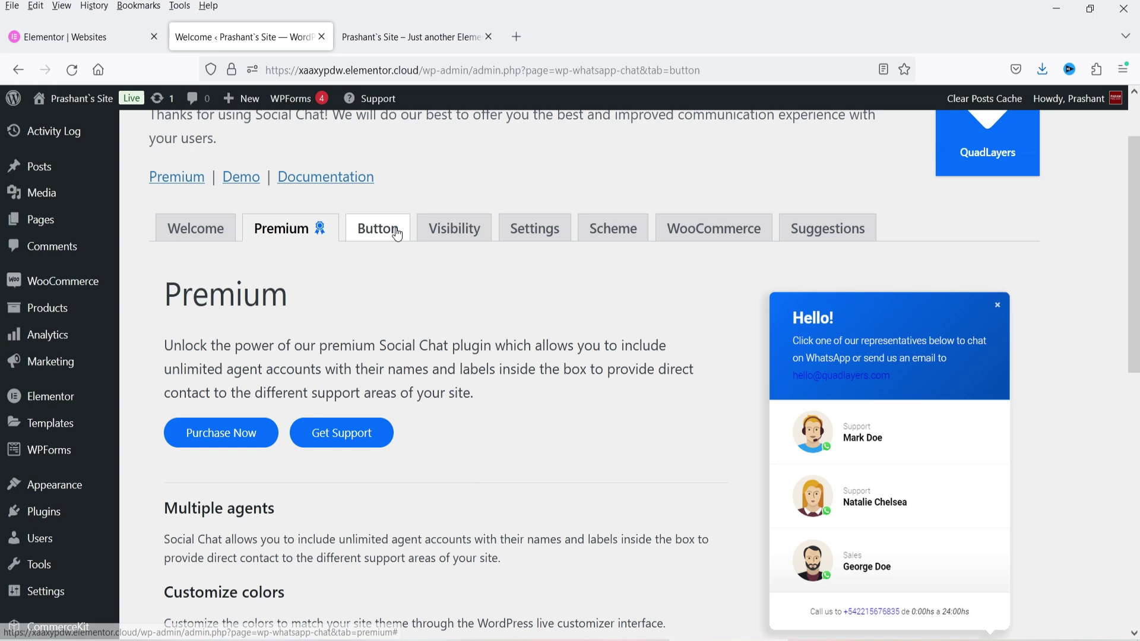
# In the Button settings, set Box to 'Enable contact box'.
pyautogui.click(394, 233)
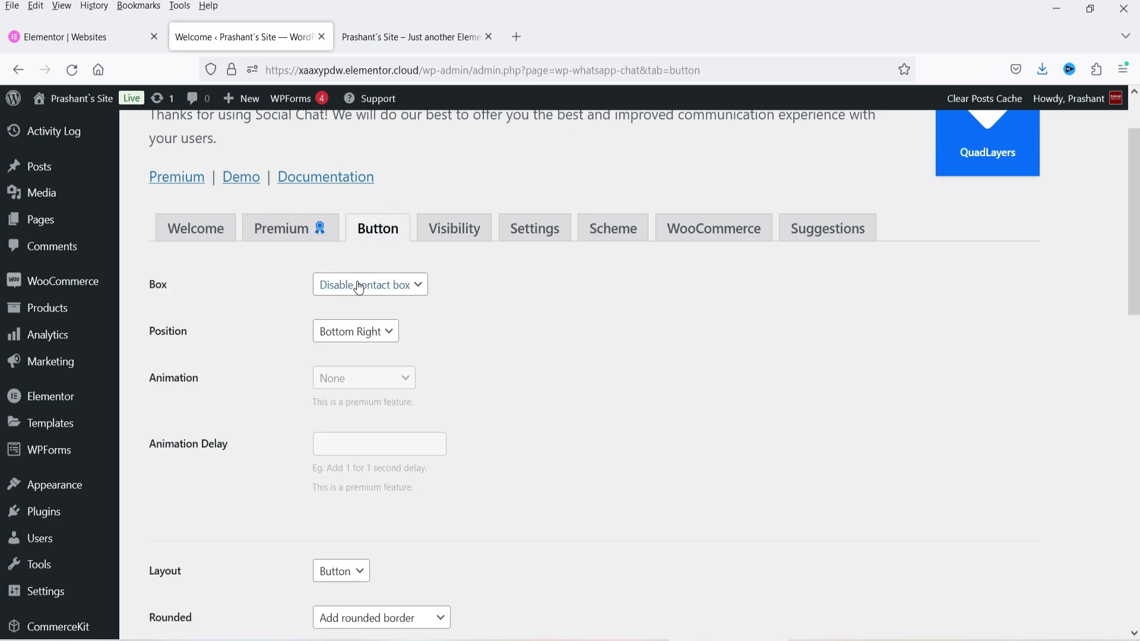
pyautogui.click(388, 37)
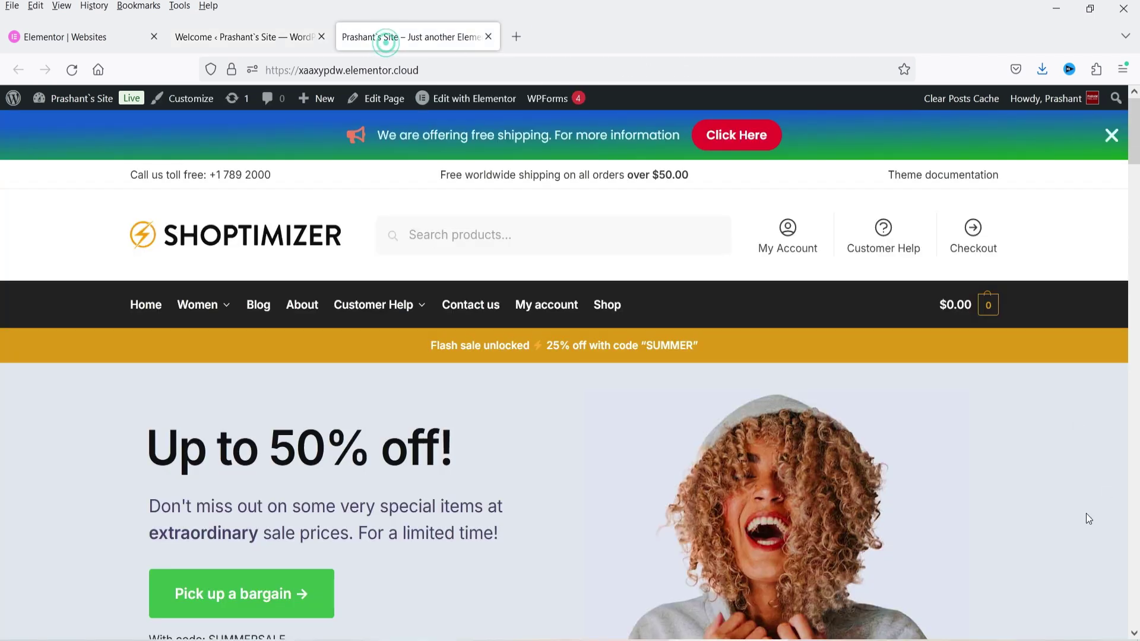
pyautogui.click(291, 37)
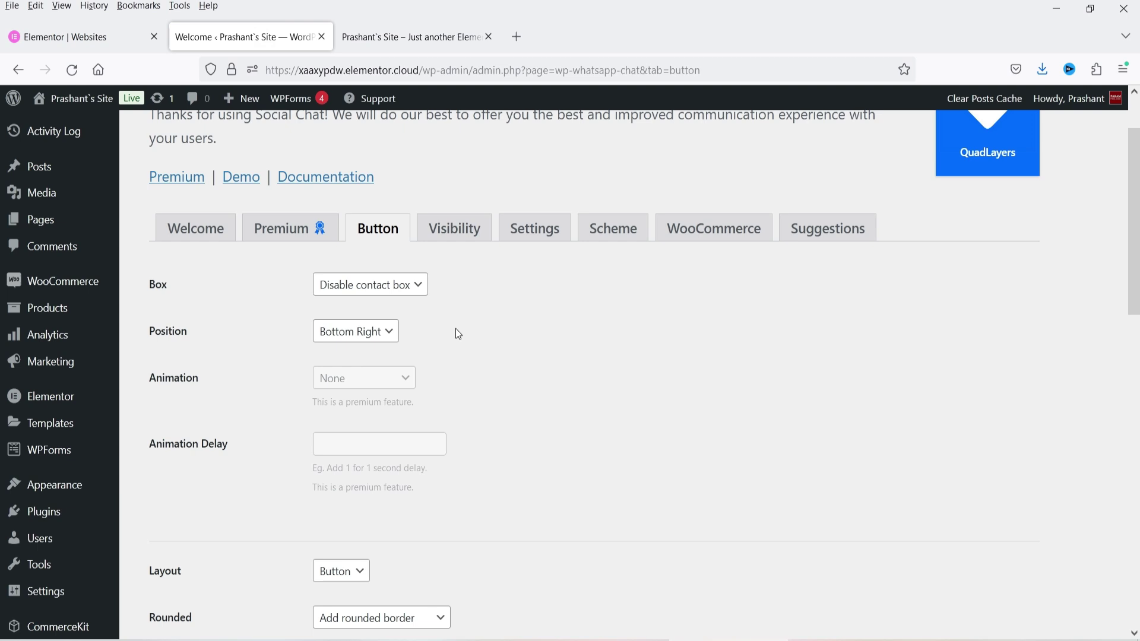
pyautogui.click(396, 297)
pyautogui.click(389, 313)
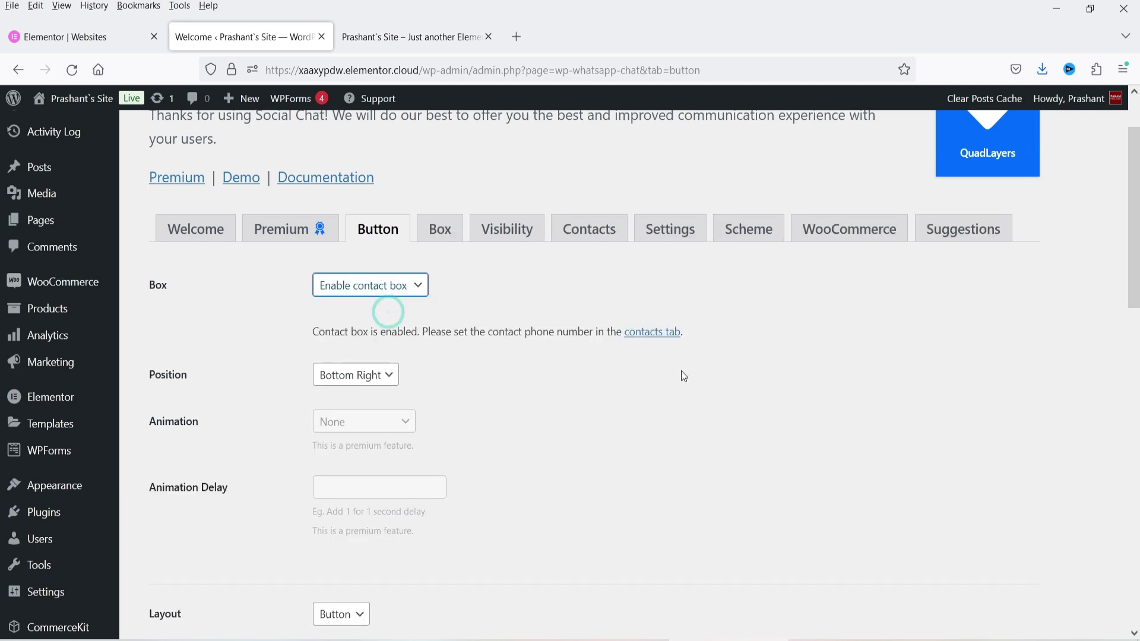
# Inspect the Position, Layout and Rounded options, leaving Bottom Right and the rest unchanged.
pyautogui.scroll(-2, 680, 369)
pyautogui.click(385, 292)
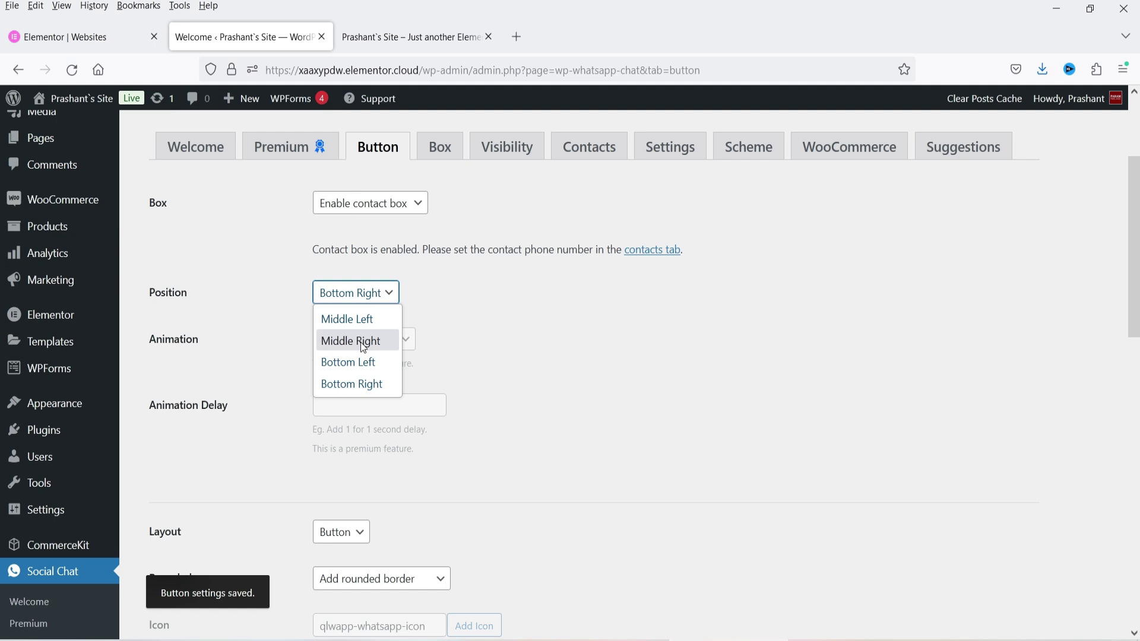
pyautogui.click(629, 337)
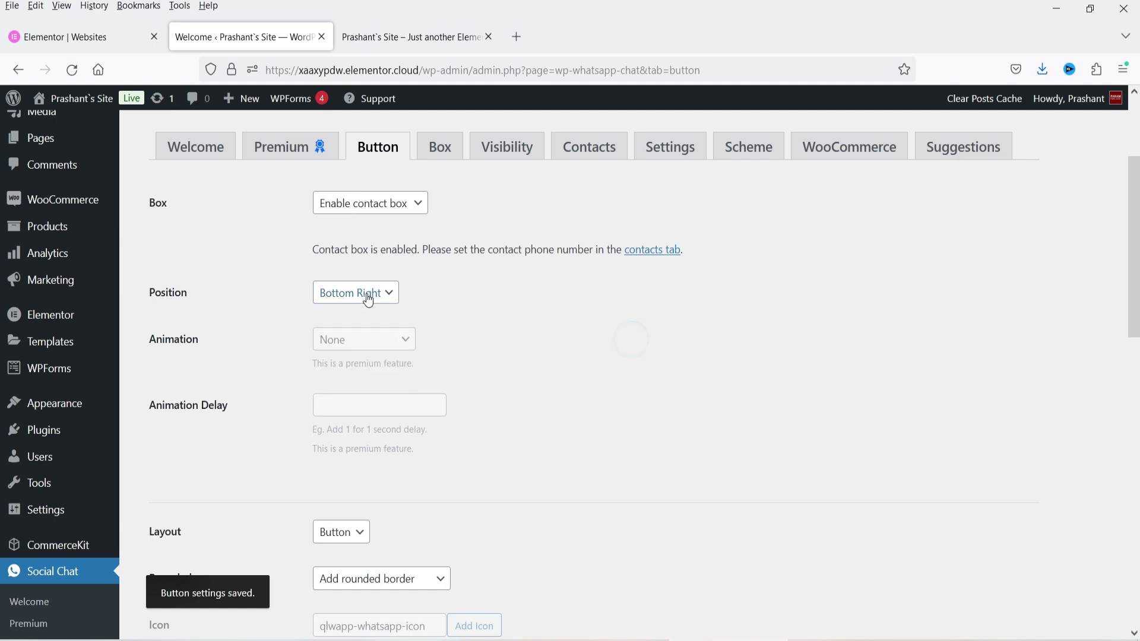
pyautogui.scroll(-2, 303, 282)
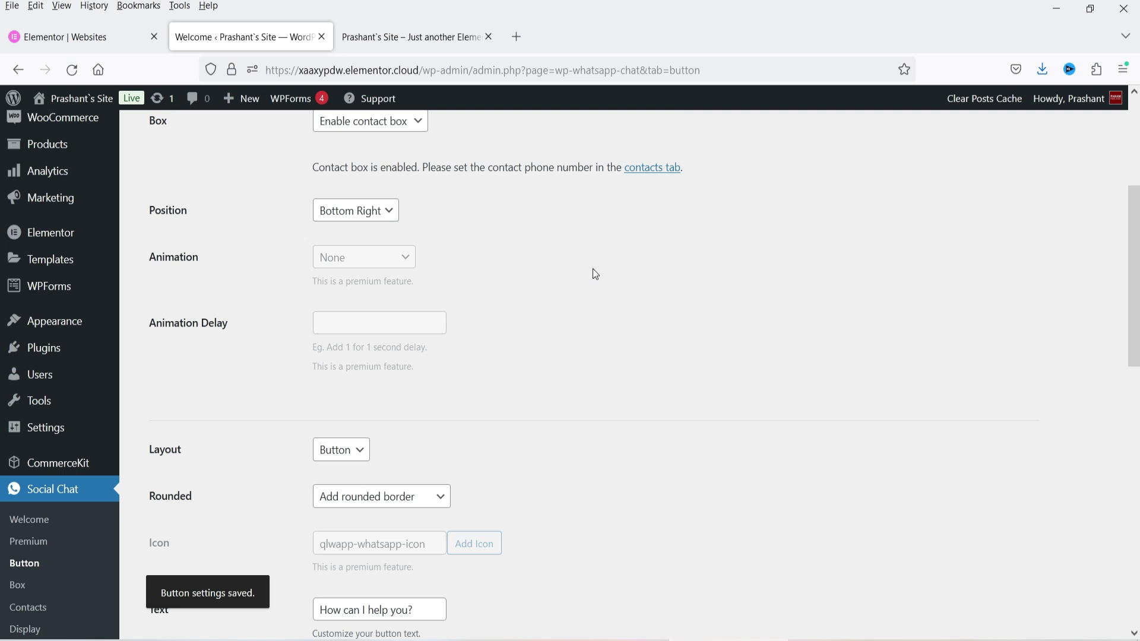
pyautogui.scroll(-4, 594, 272)
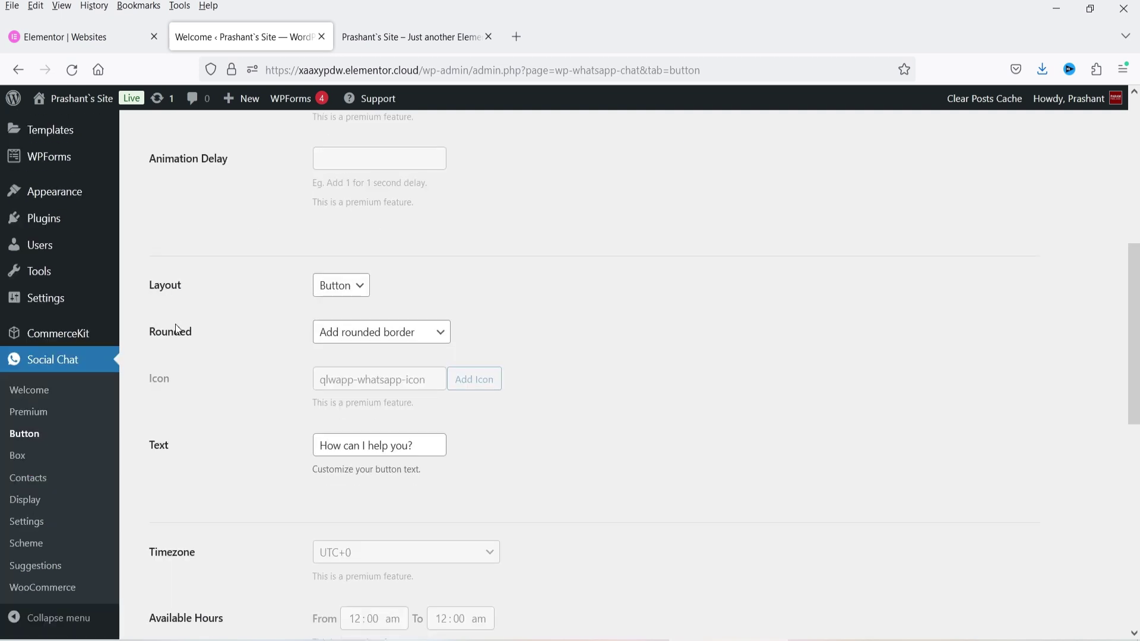
pyautogui.click(343, 287)
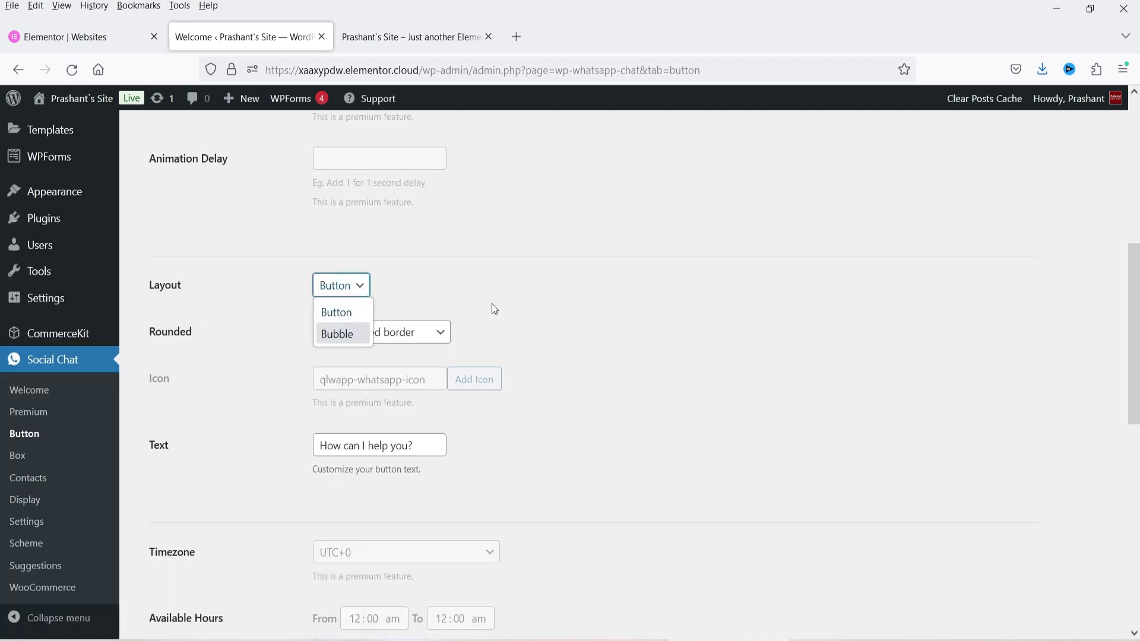
pyautogui.click(522, 295)
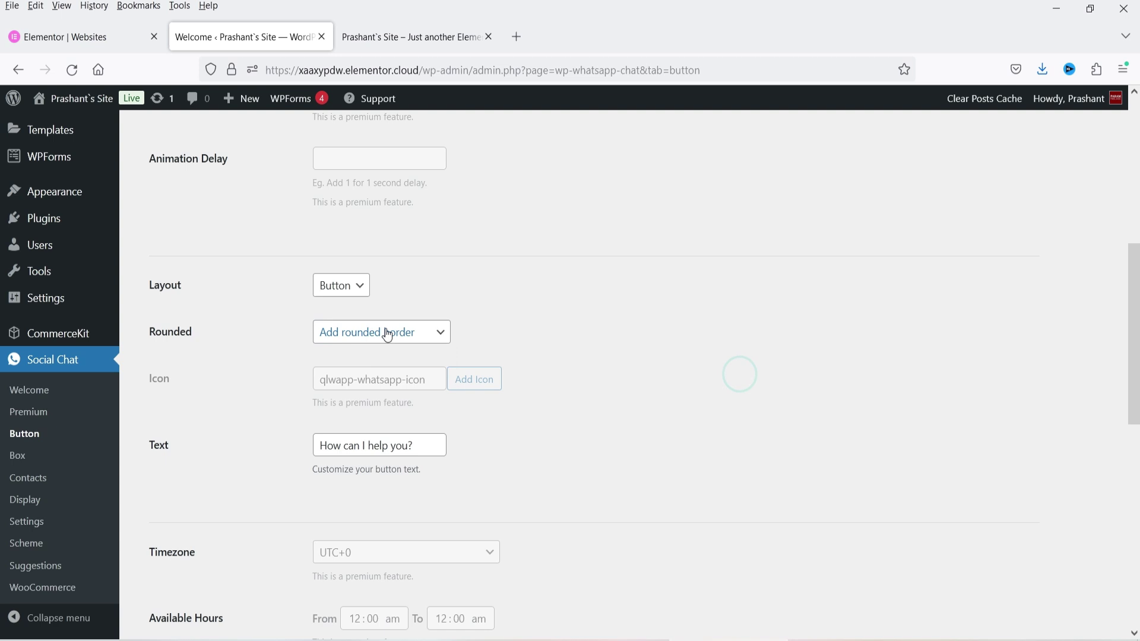
pyautogui.click(426, 334)
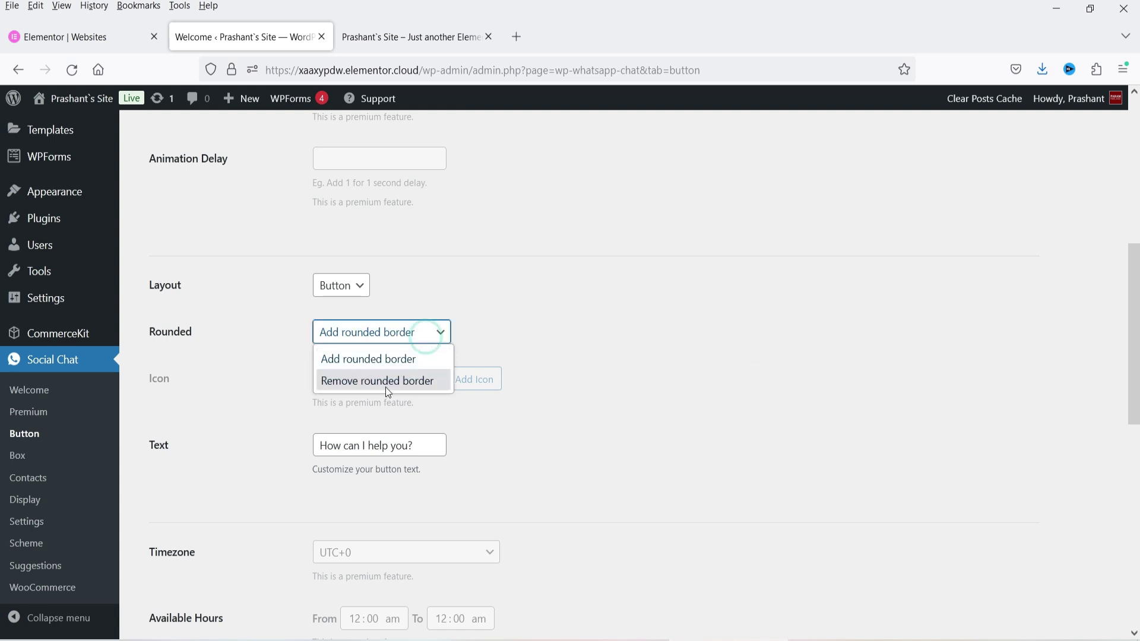
pyautogui.click(593, 375)
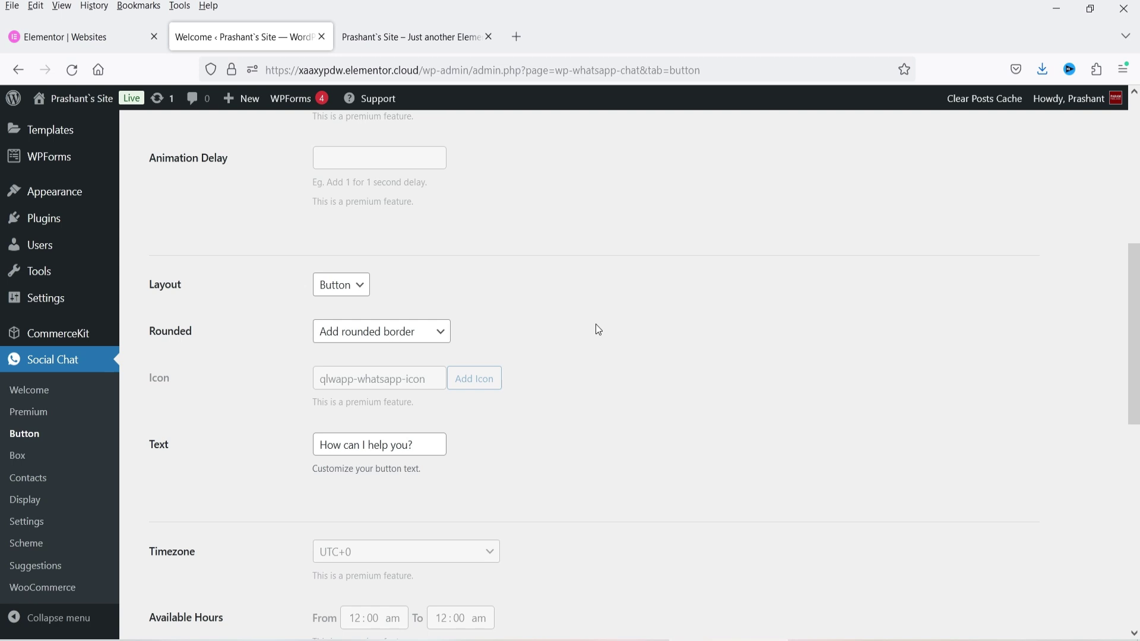
# Toggle the contact box off and back on so it stays enabled.
pyautogui.scroll(-4, 383, 218)
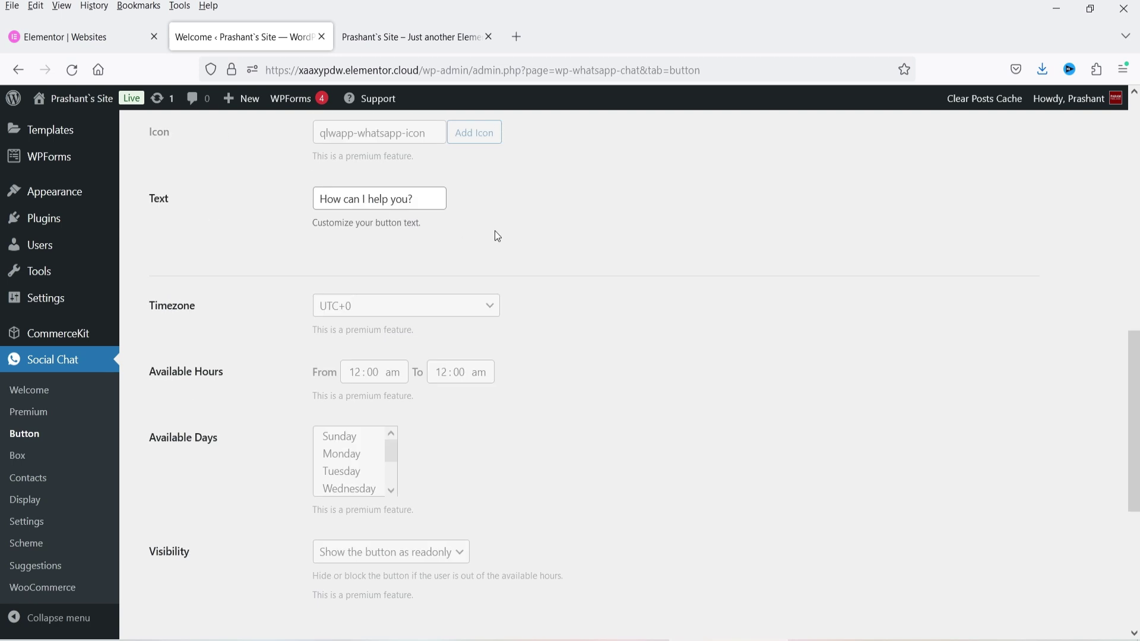
pyautogui.scroll(-5, 496, 236)
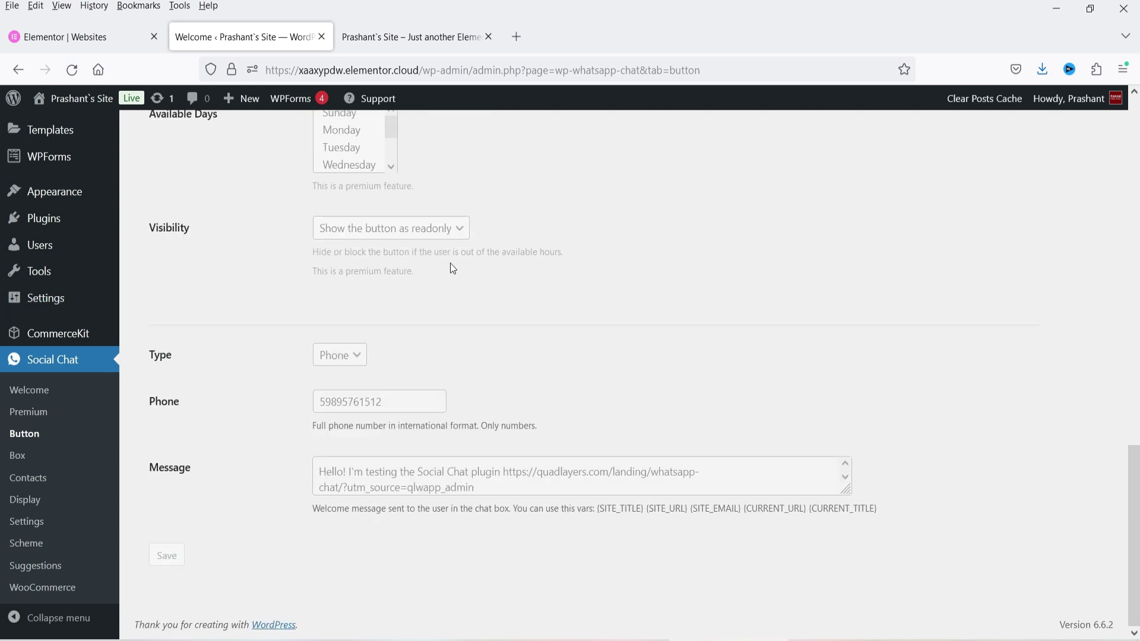
pyautogui.scroll(15, 478, 291)
pyautogui.click(368, 290)
pyautogui.click(366, 339)
pyautogui.click(368, 290)
pyautogui.click(383, 325)
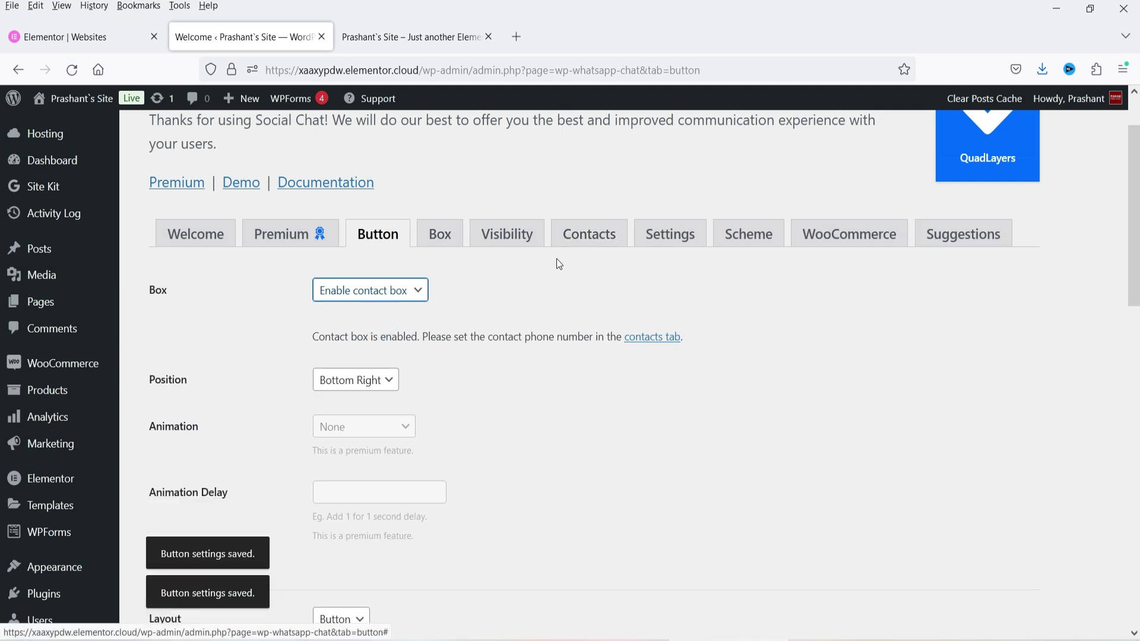
# Open the default contact for editing and replace its first and last name.
pyautogui.click(581, 236)
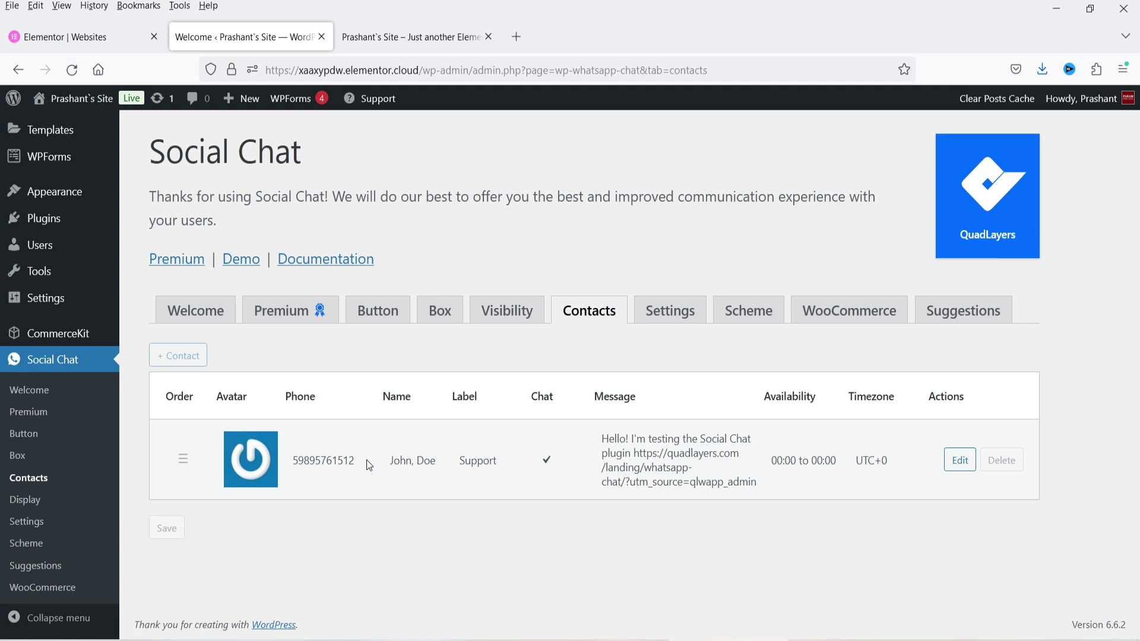
pyautogui.click(960, 460)
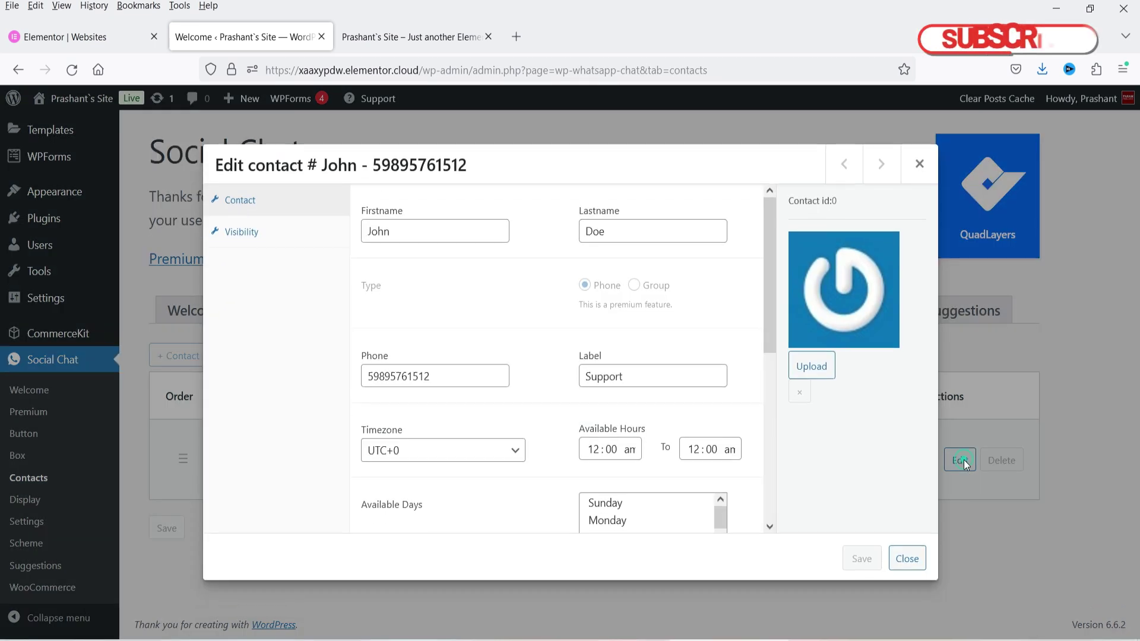
pyautogui.click(402, 231)
pyautogui.doubleClick(402, 231)
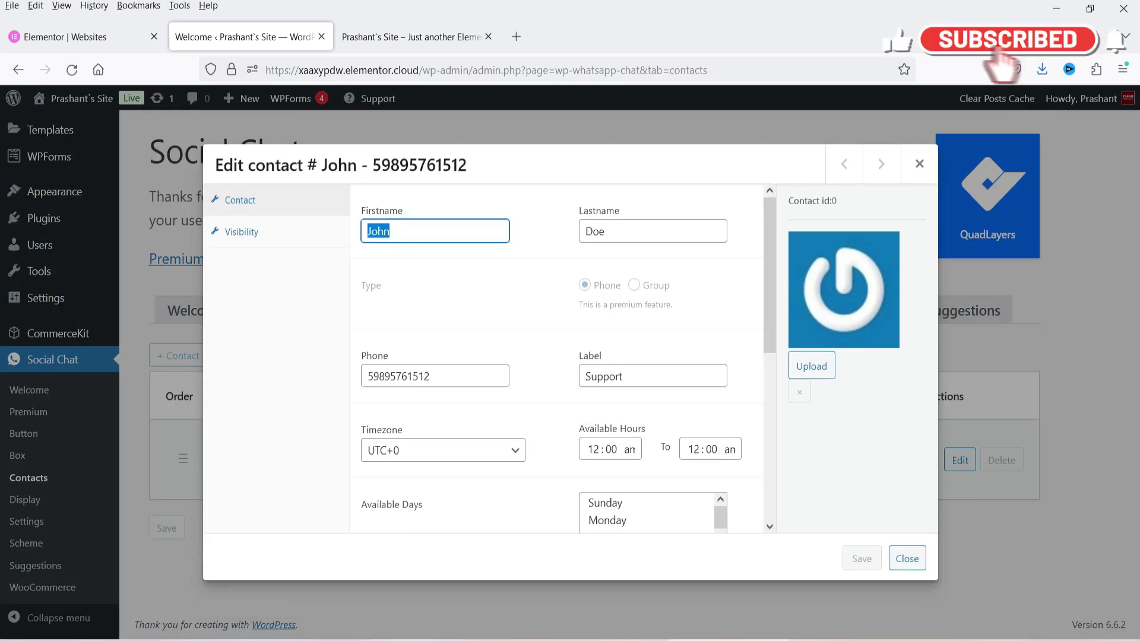
pyautogui.doubleClick(610, 230)
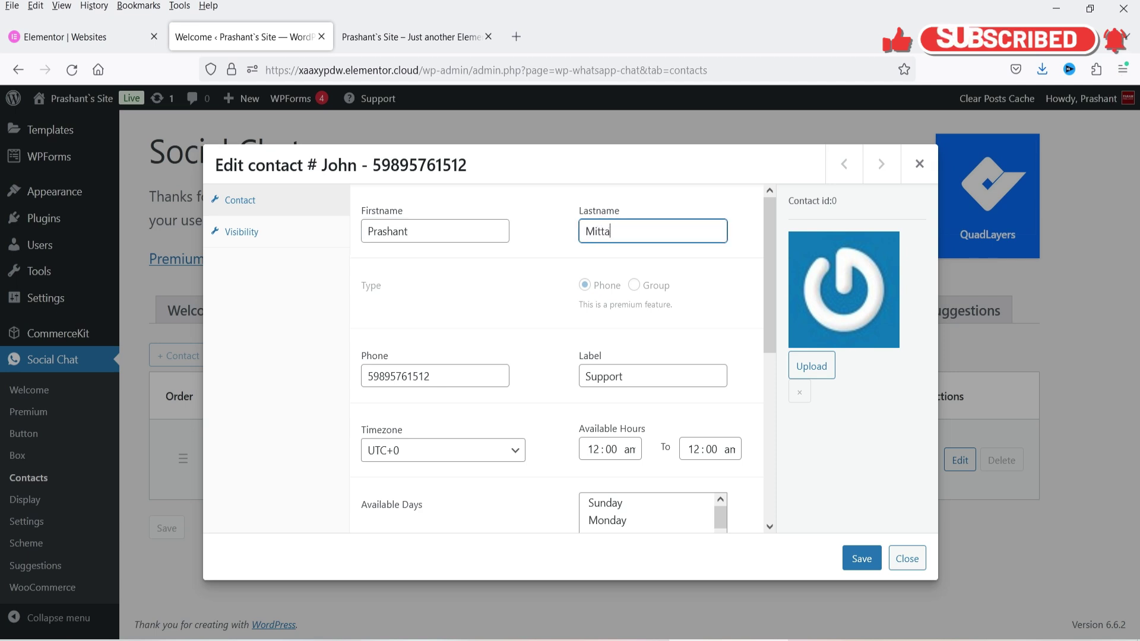
# Replace the contact's phone number and change its label to TechSupport.
pyautogui.doubleClick(445, 383)
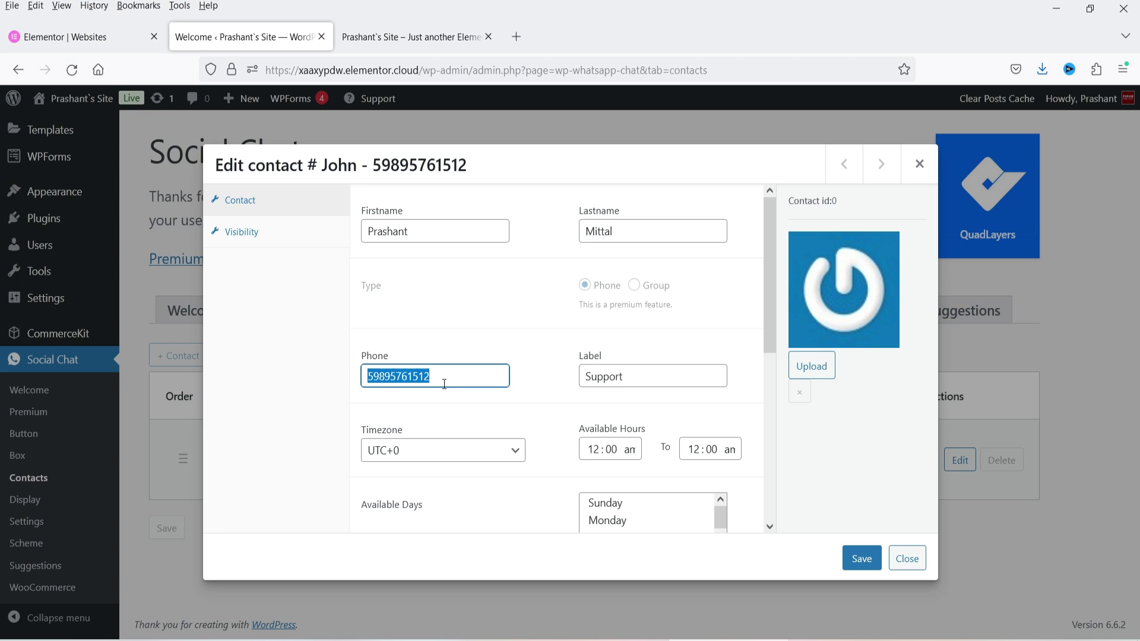
pyautogui.write('1')
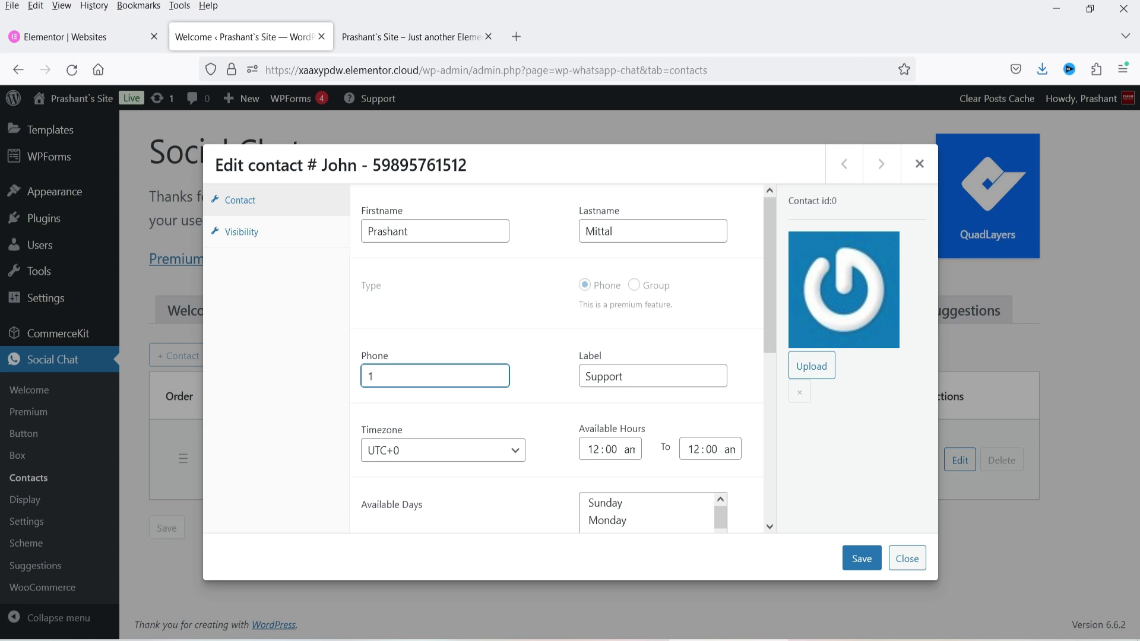
pyautogui.press('BackSpace')
pyautogui.click(629, 380)
pyautogui.doubleClick(629, 380)
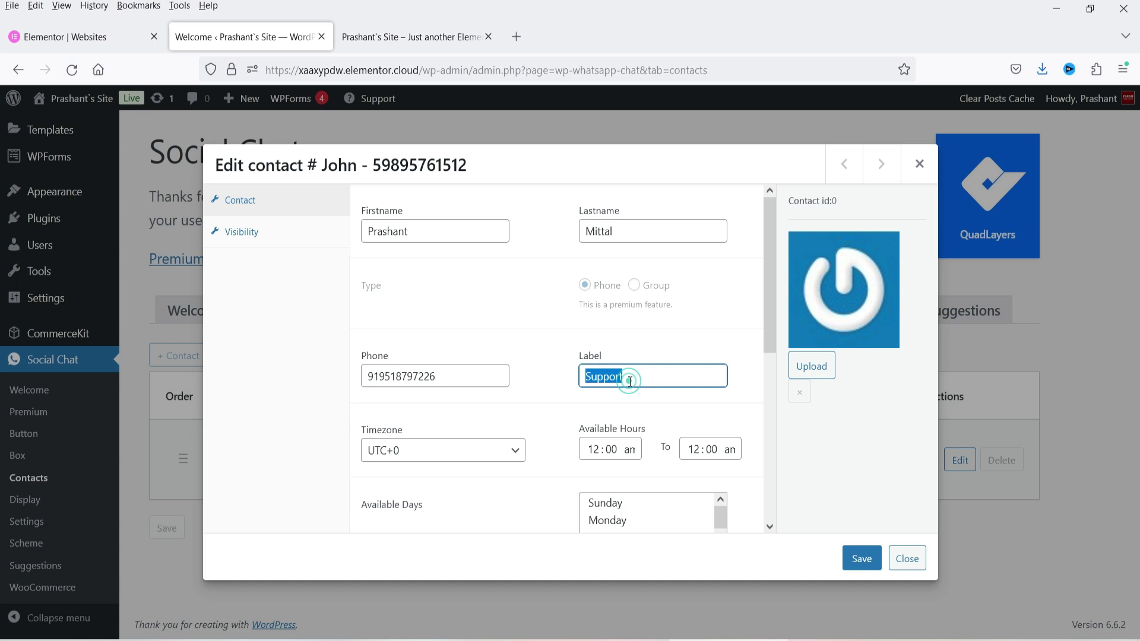
pyautogui.click(600, 380)
pyautogui.click(586, 376)
pyautogui.write('Tech')
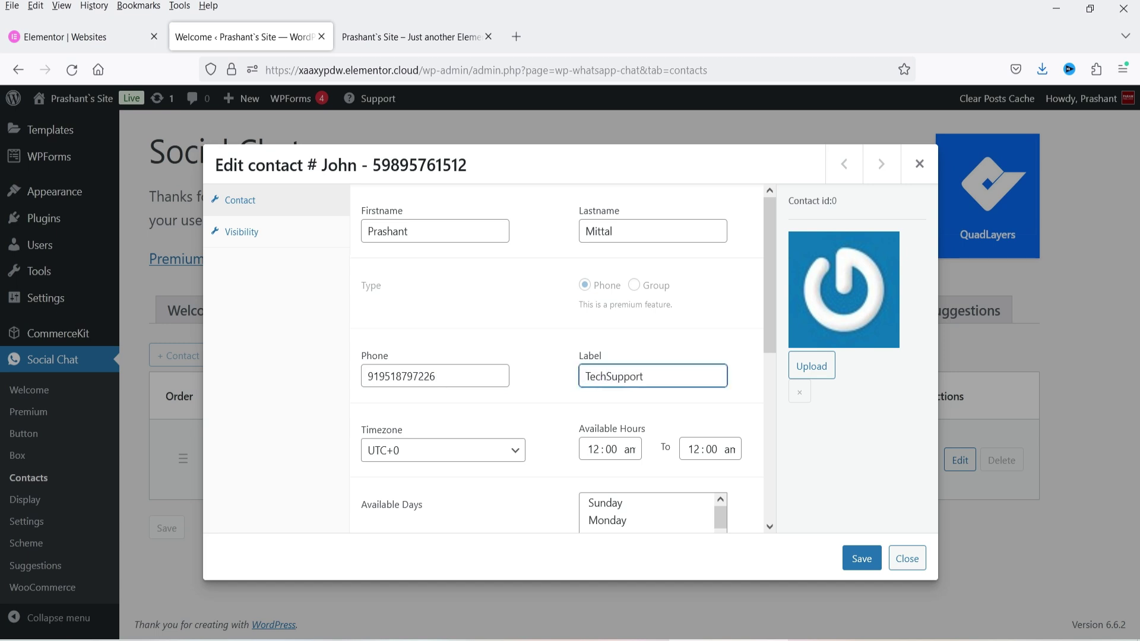
pyautogui.scroll(-3, 428, 368)
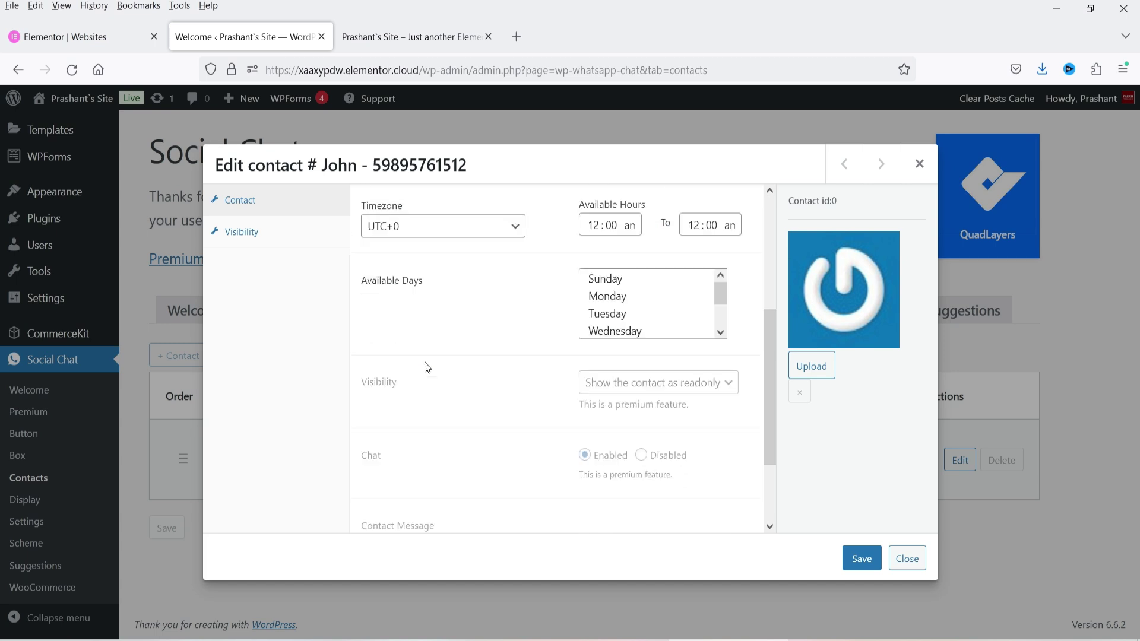
# Set the contact's timezone to Asia/Kolkata.
pyautogui.click(431, 226)
pyautogui.scroll(20, 465, 320)
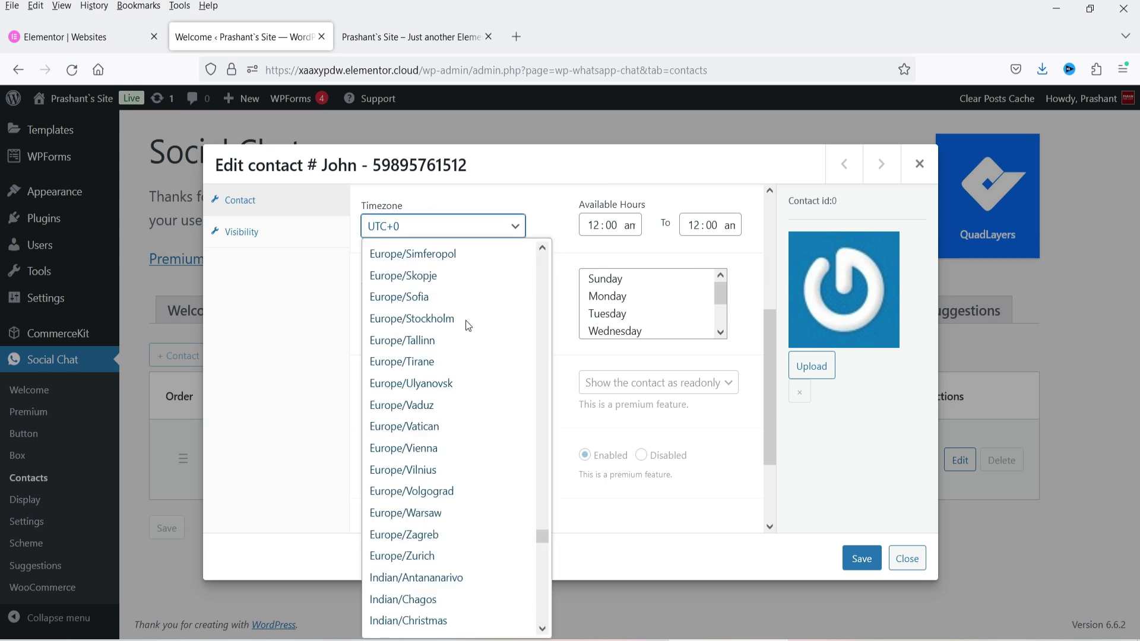
pyautogui.scroll(-8, 465, 320)
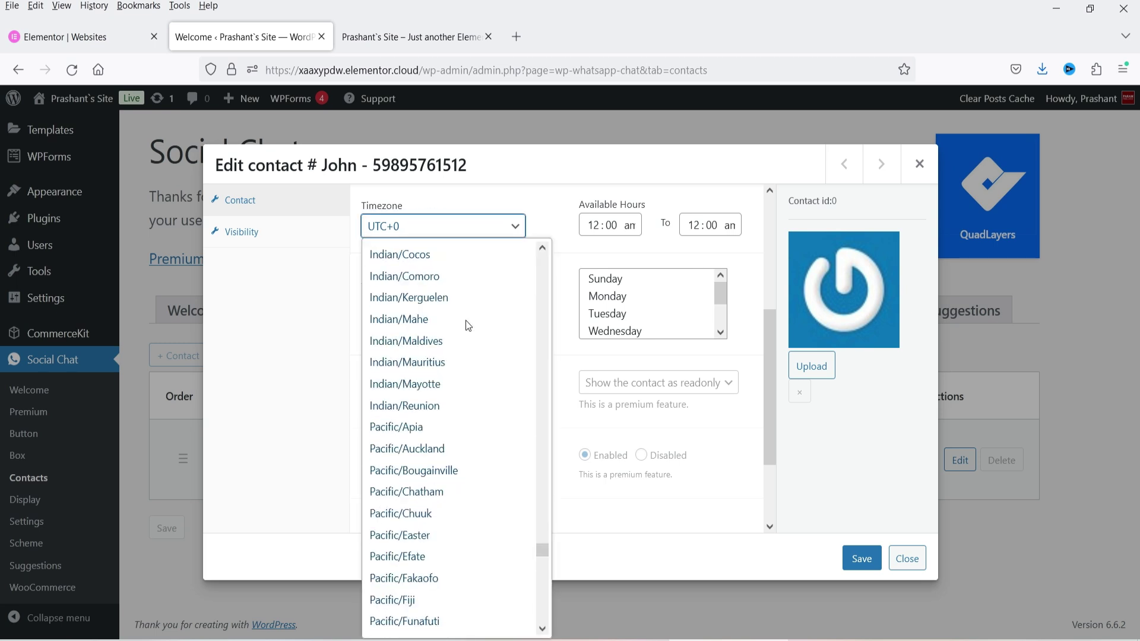
pyautogui.scroll(20, 466, 319)
pyautogui.scroll(-8, 486, 395)
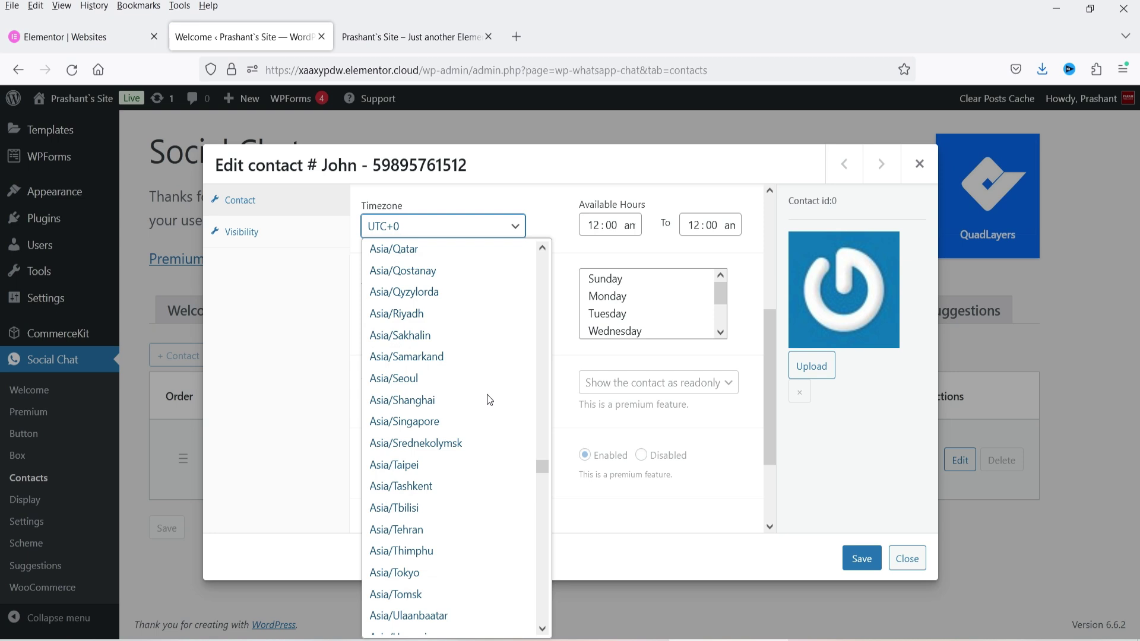
pyautogui.scroll(-3, 487, 394)
pyautogui.scroll(15, 487, 395)
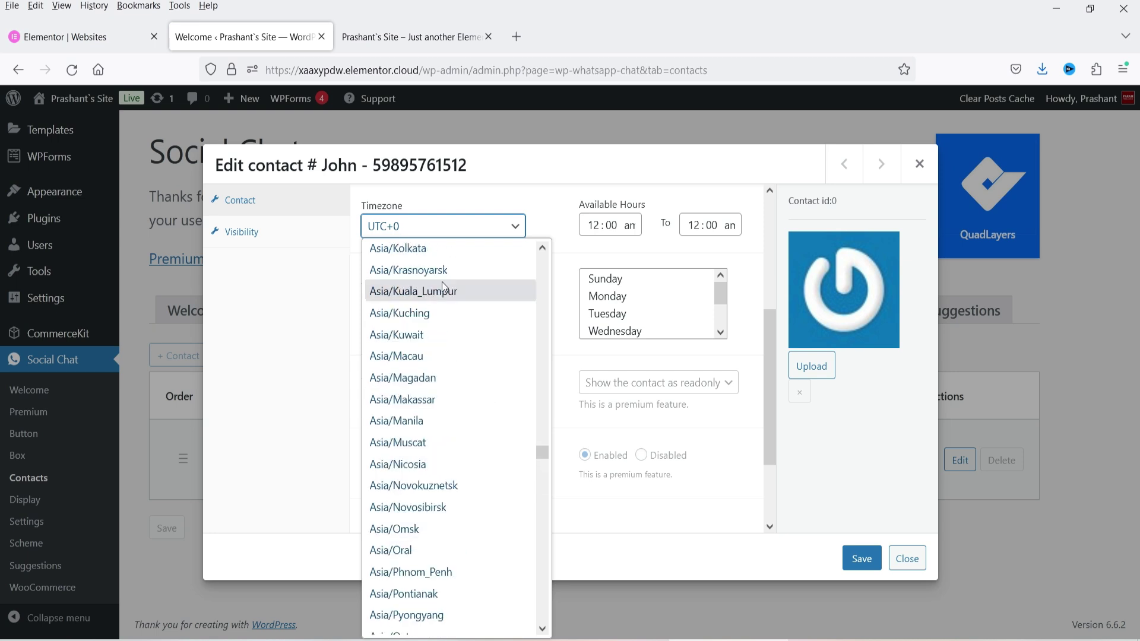
pyautogui.click(475, 250)
# Set availability from 08:00 to 11:00 pm, Monday through Saturday.
pyautogui.click(594, 227)
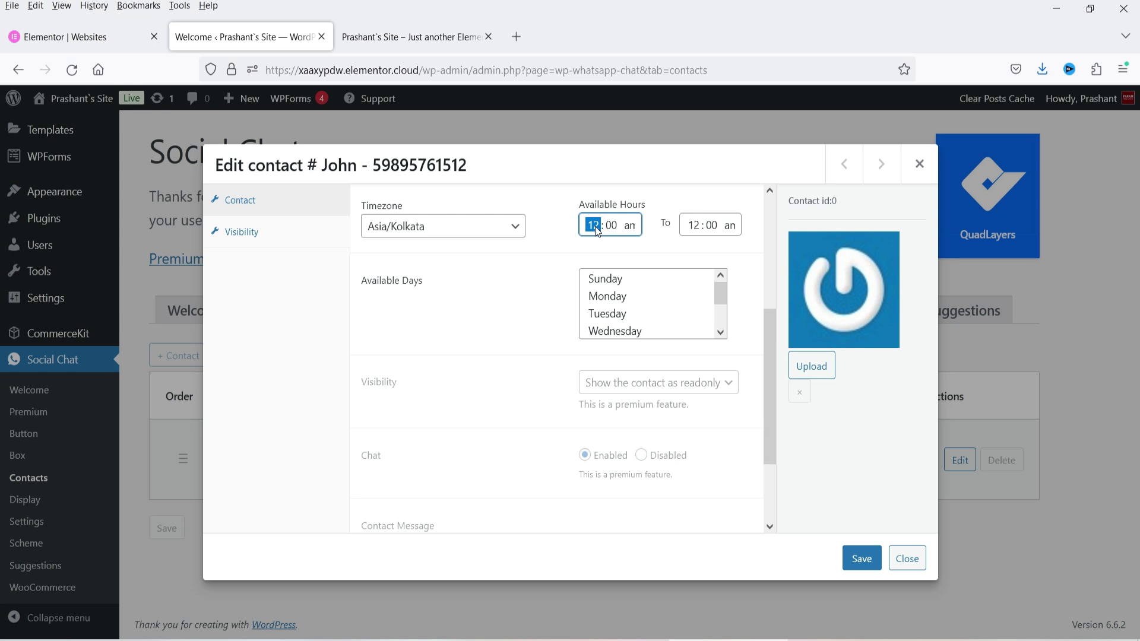
pyautogui.write('08')
pyautogui.click(695, 228)
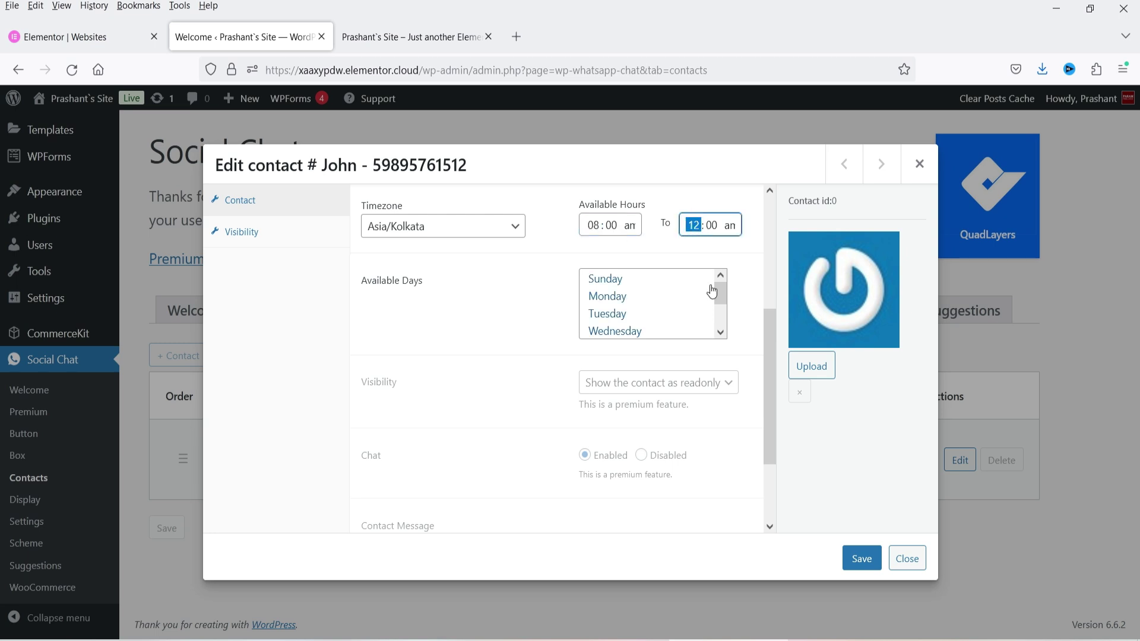
pyautogui.write('1')
pyautogui.click(731, 228)
pyautogui.press('p')
pyautogui.click(619, 279)
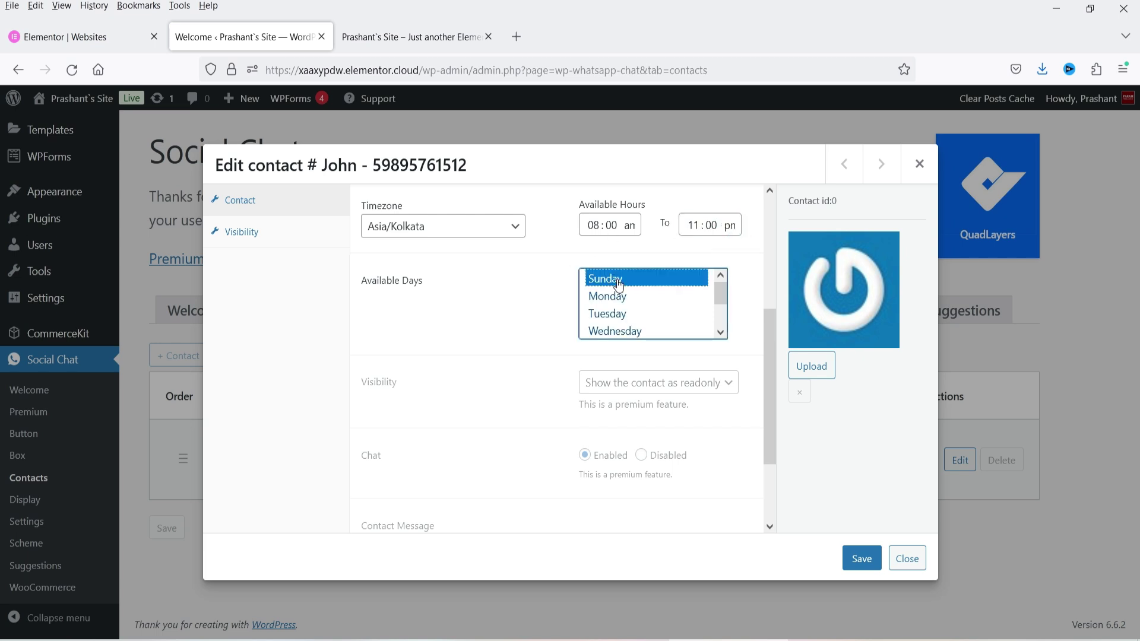
pyautogui.click(625, 294)
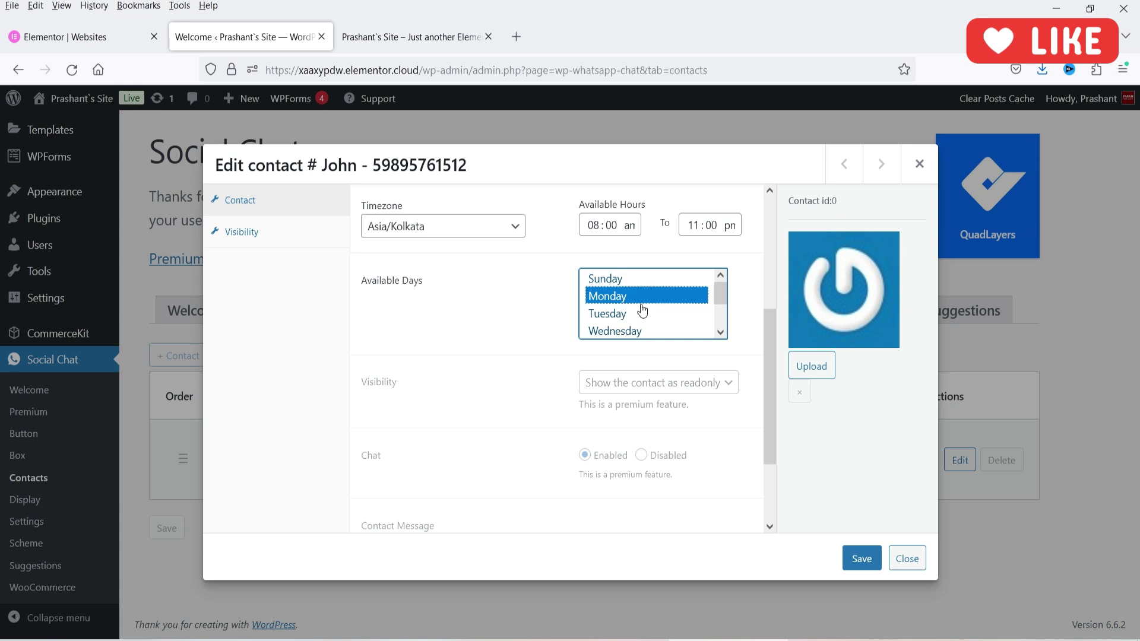
pyautogui.scroll(-2, 640, 316)
pyautogui.keyDown('shift'); pyautogui.click(639, 330); pyautogui.keyUp('shift')
pyautogui.scroll(2, 649, 323)
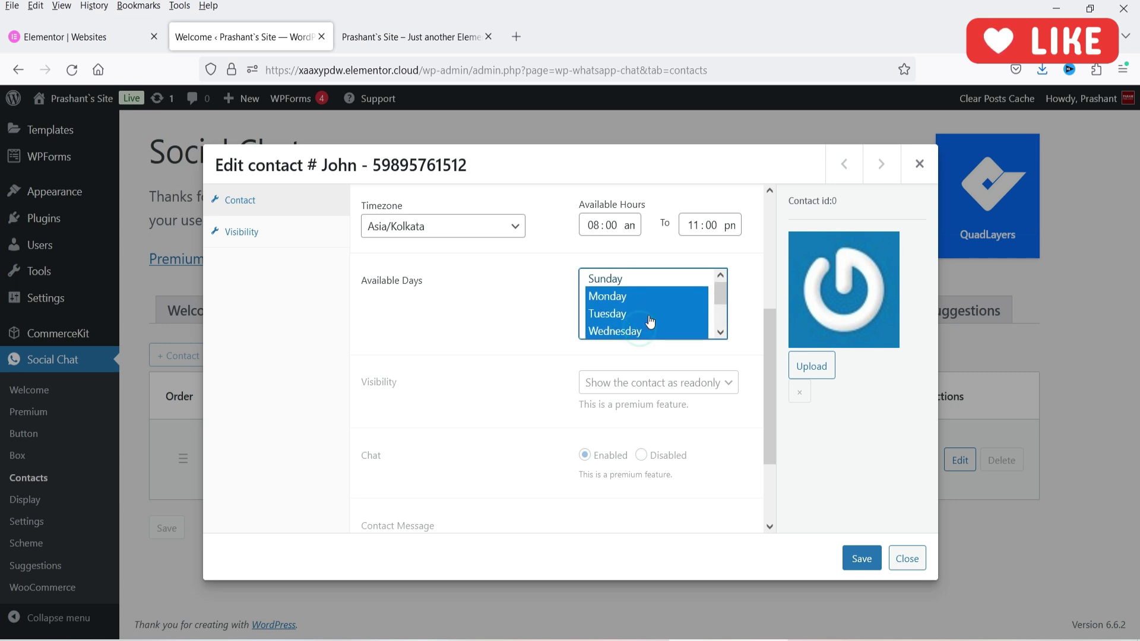
pyautogui.scroll(2, 649, 323)
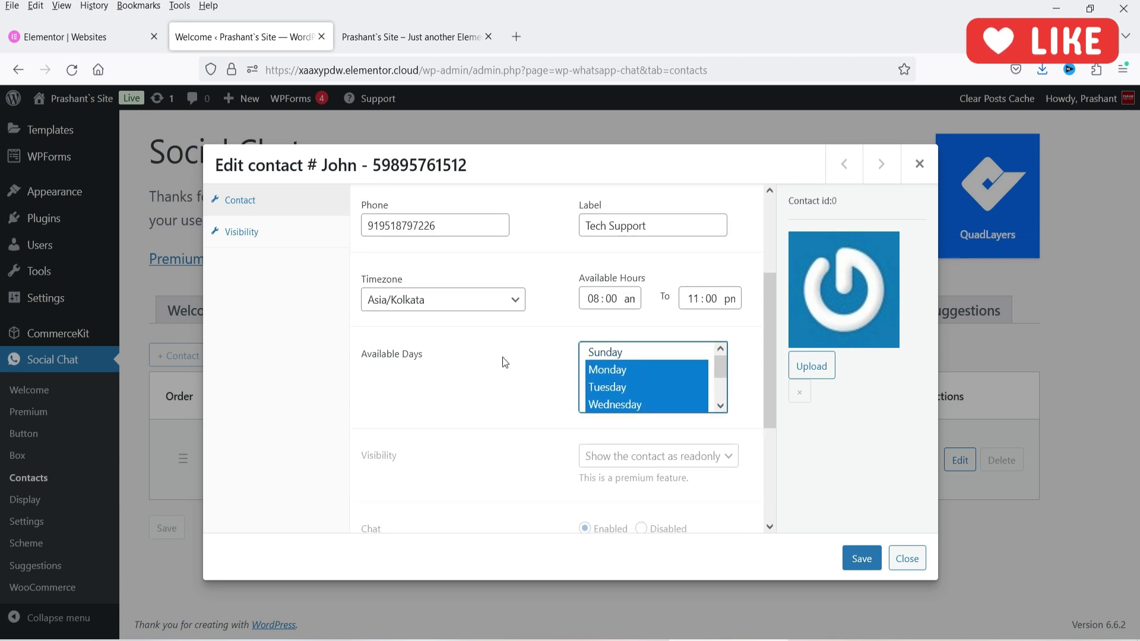
pyautogui.scroll(-2, 502, 357)
pyautogui.scroll(-2, 501, 371)
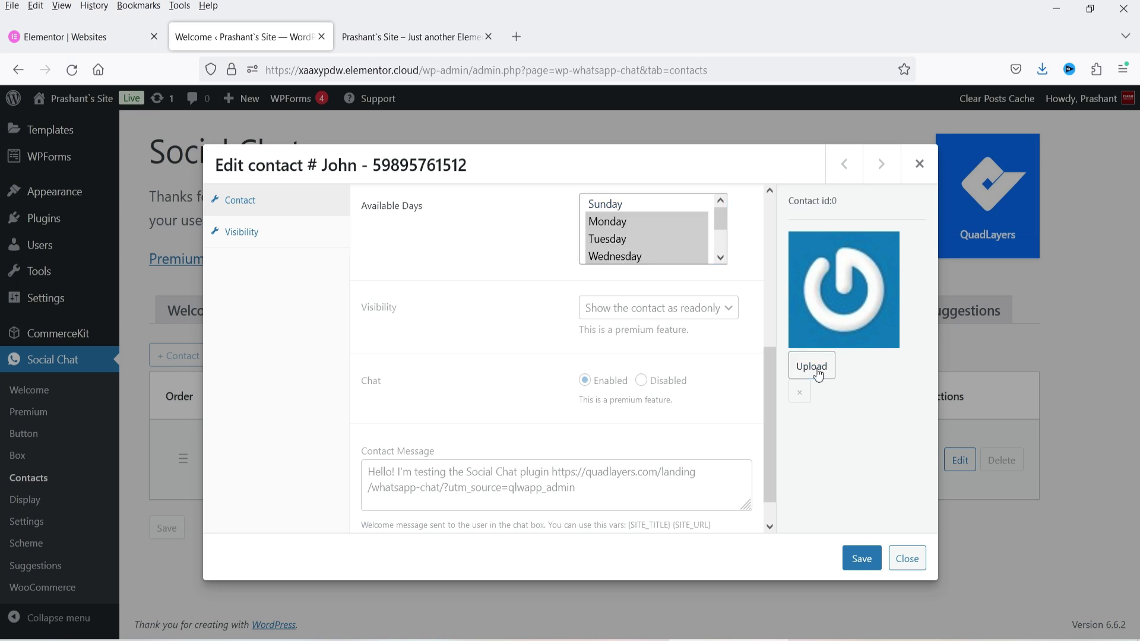
# Choose the light-bulb image as the avatar and save the contact.
pyautogui.click(816, 371)
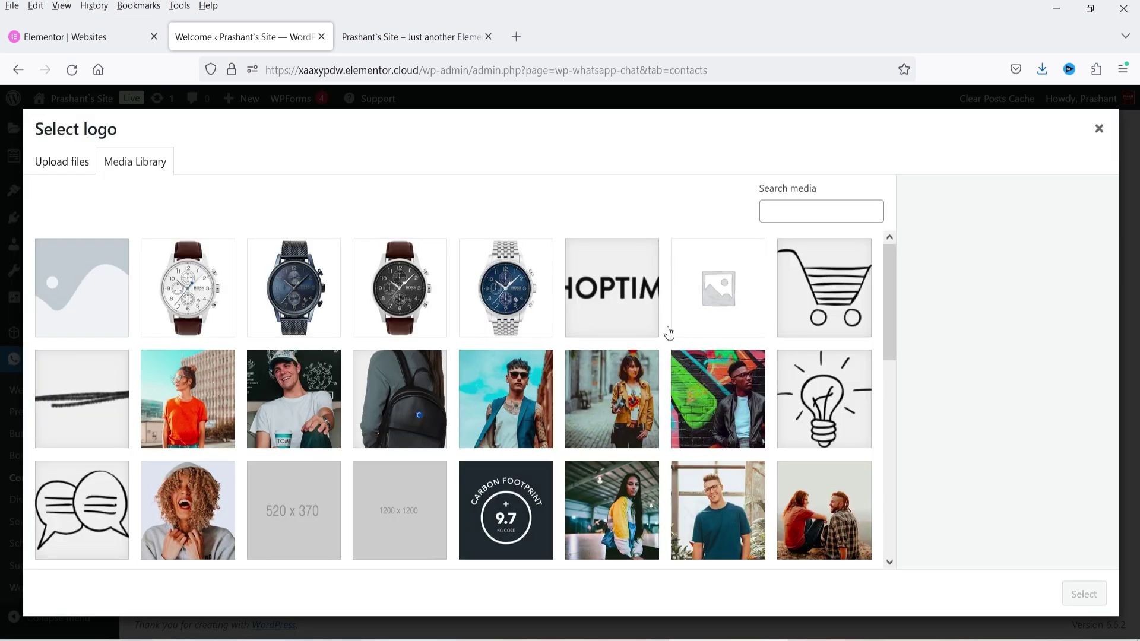
pyautogui.click(839, 414)
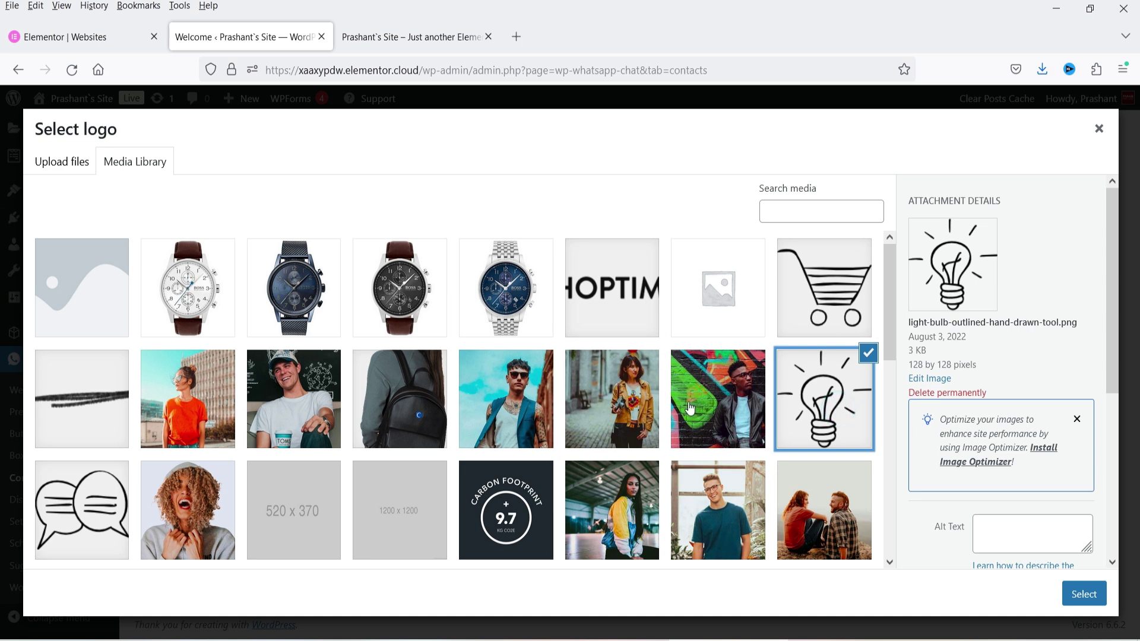
pyautogui.click(1086, 596)
pyautogui.click(862, 558)
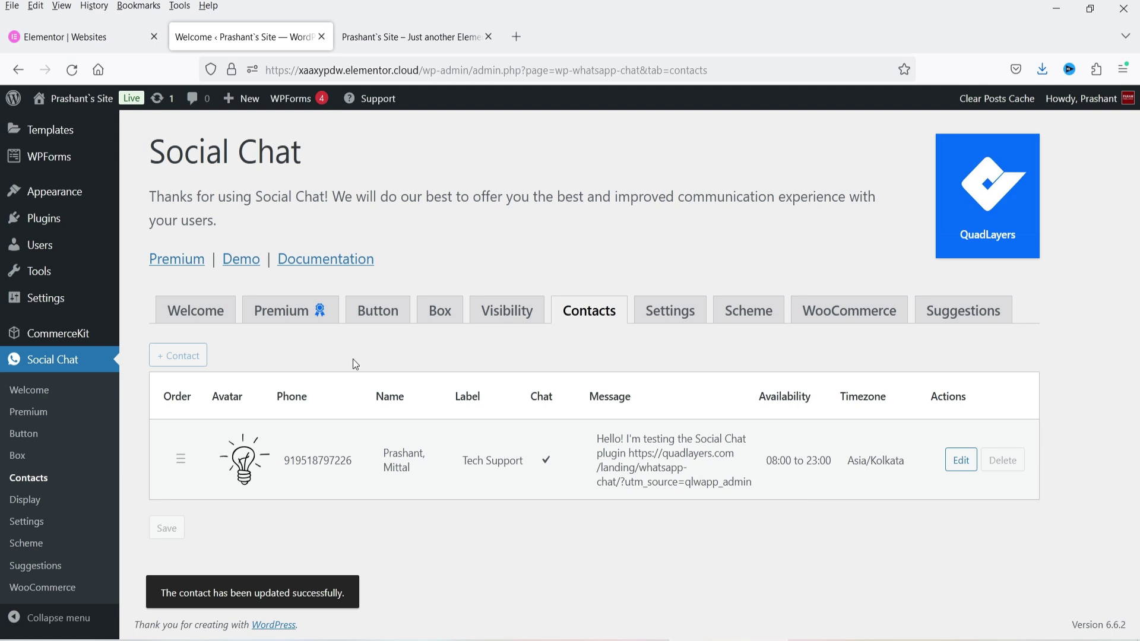
# Review the Box settings' Hello! header greeting and Social Chat footer text.
pyautogui.click(442, 326)
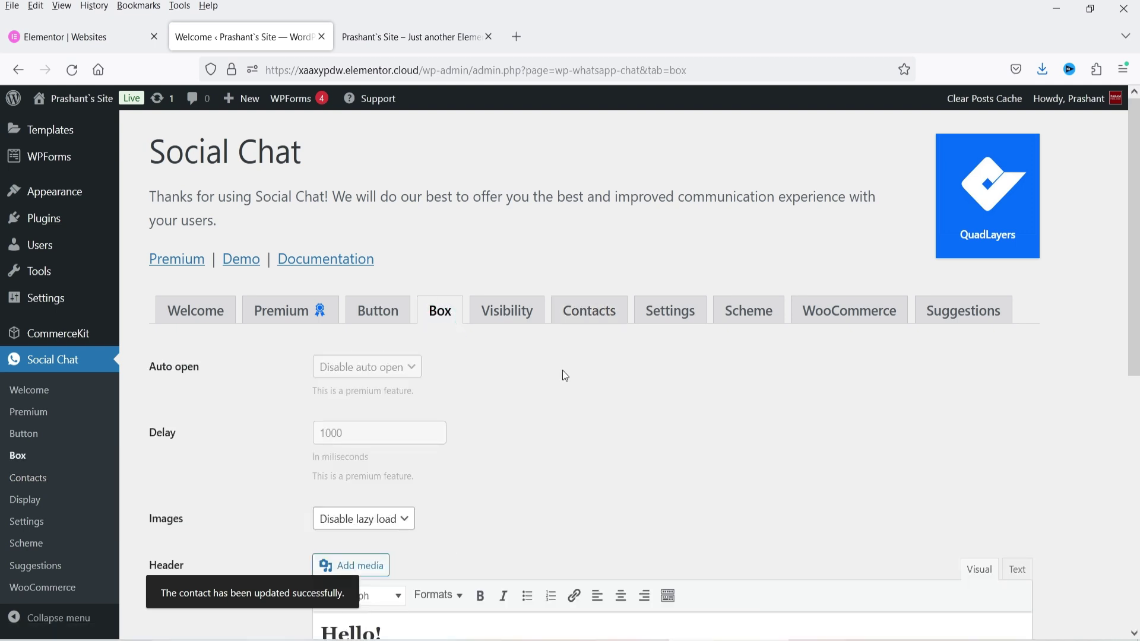
pyautogui.scroll(-3, 565, 375)
pyautogui.click(394, 203)
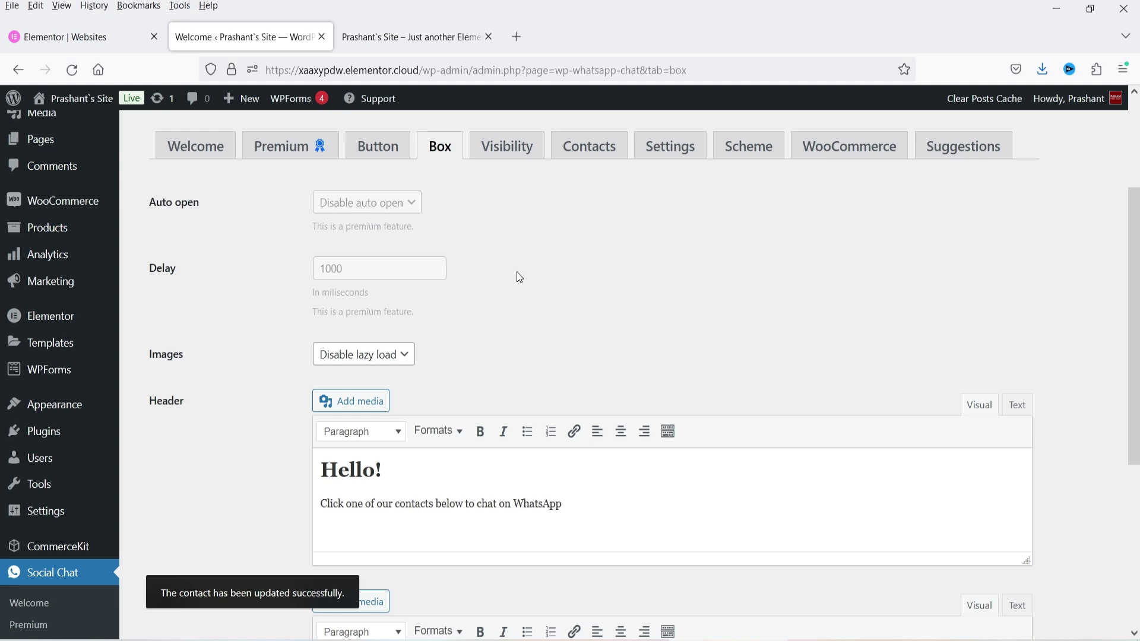
pyautogui.scroll(-3, 537, 368)
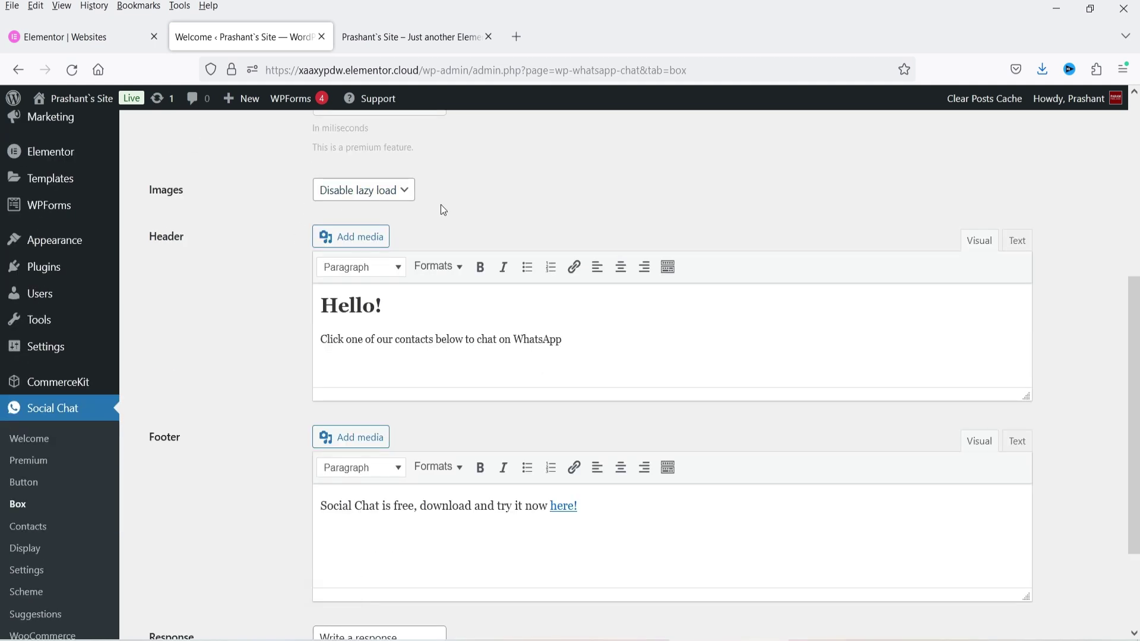
pyautogui.scroll(-3, 557, 343)
pyautogui.scroll(8, 437, 323)
# On the Visibility tab, set Devices to Show in all devices.
pyautogui.click(512, 313)
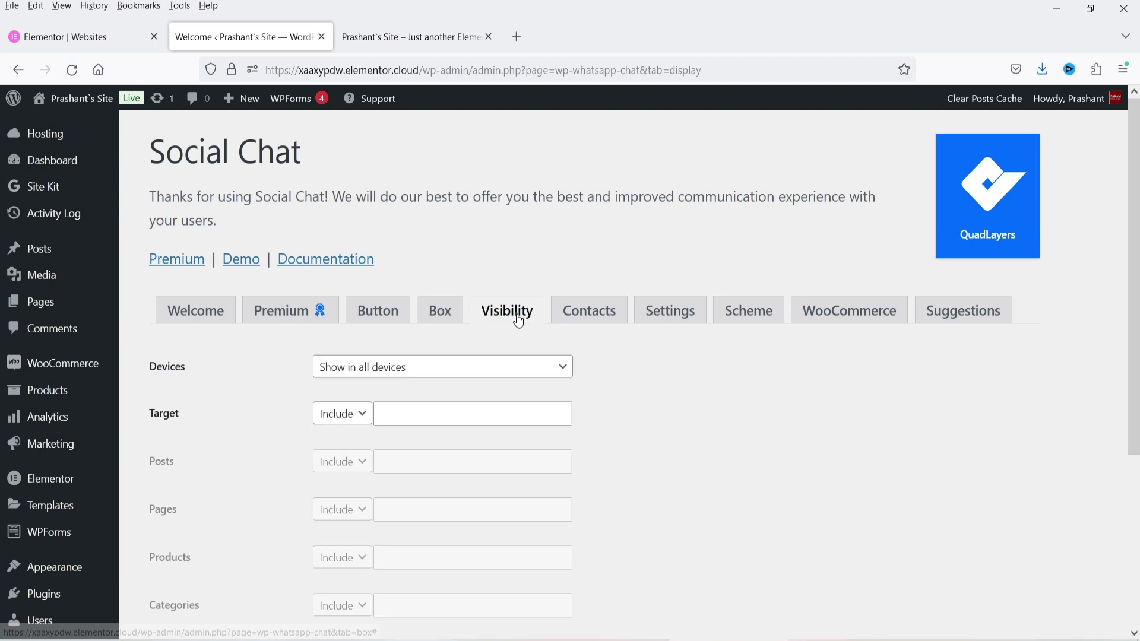
pyautogui.scroll(-2, 633, 403)
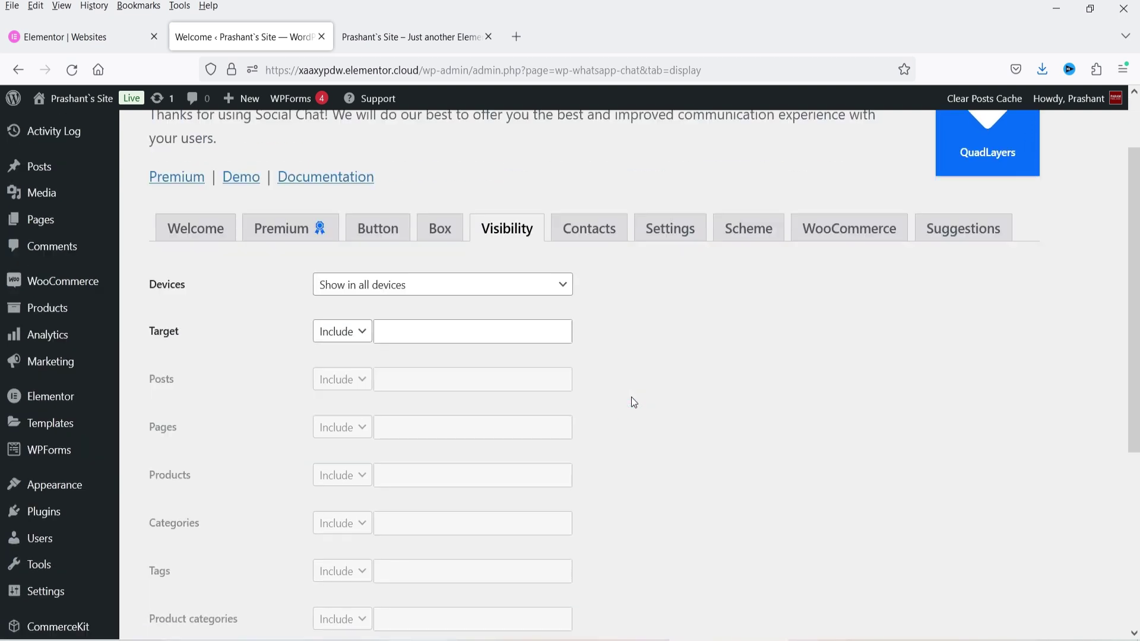
pyautogui.click(504, 290)
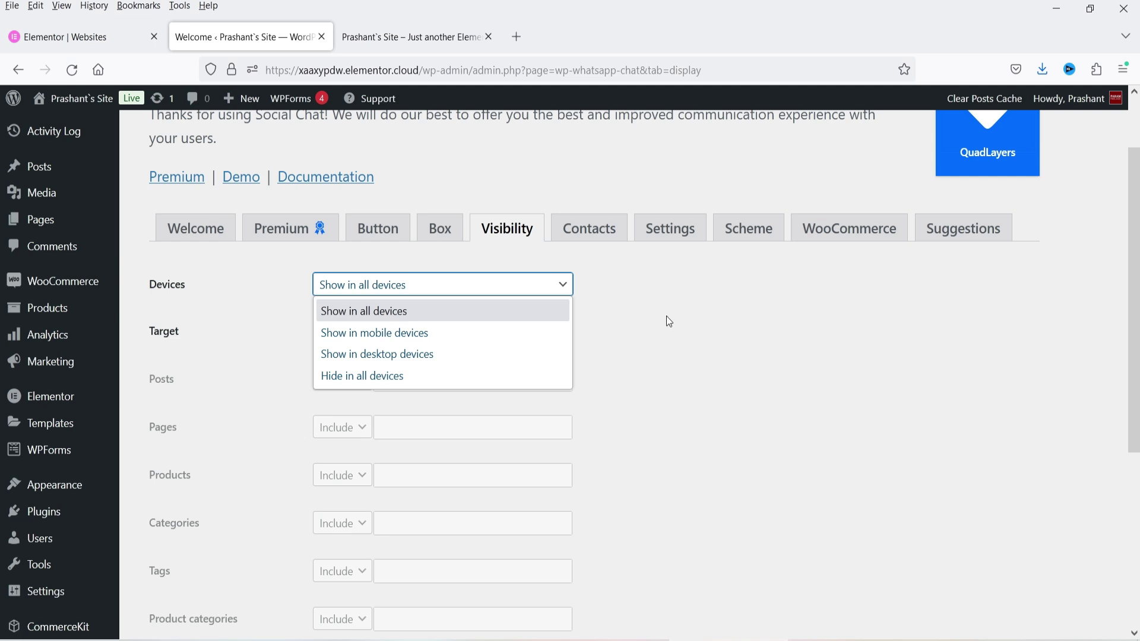
pyautogui.click(511, 354)
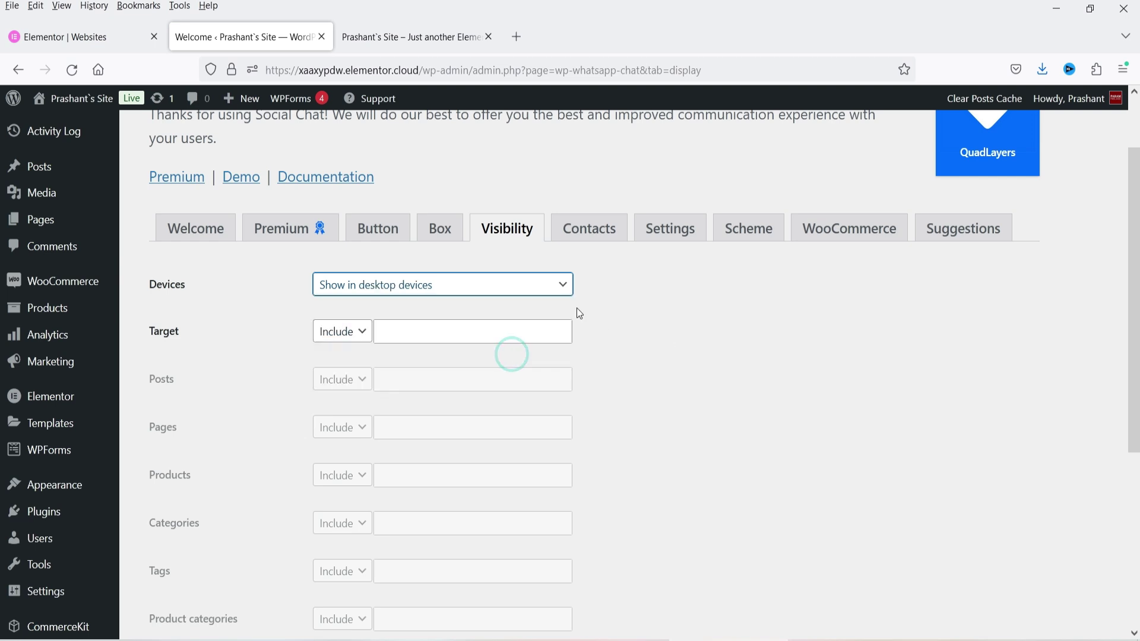
pyautogui.click(561, 285)
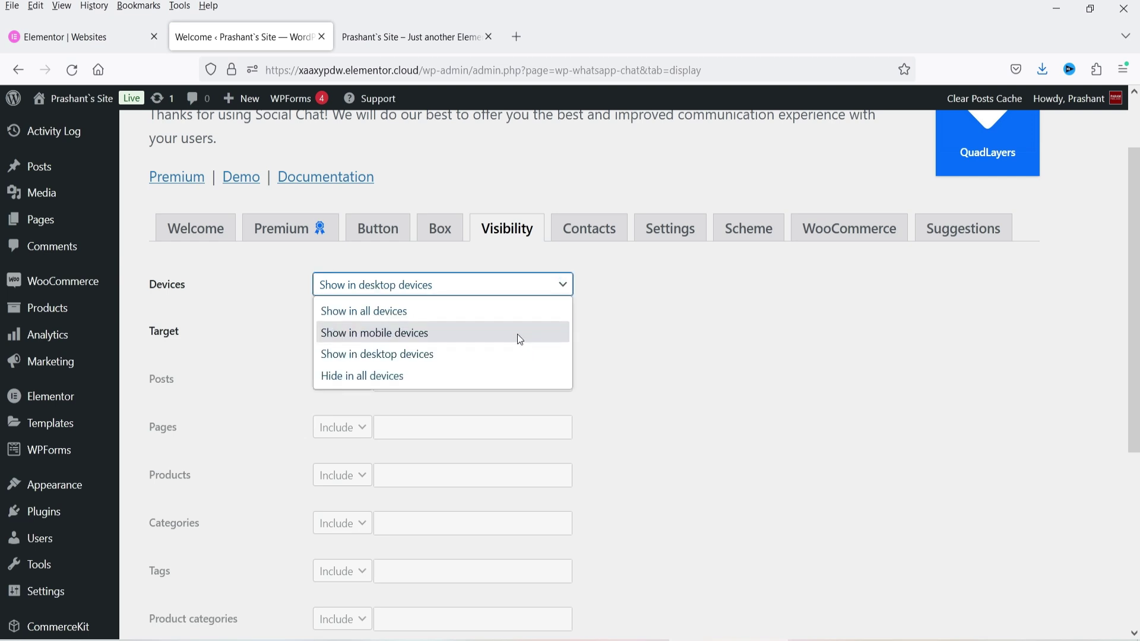
pyautogui.click(456, 311)
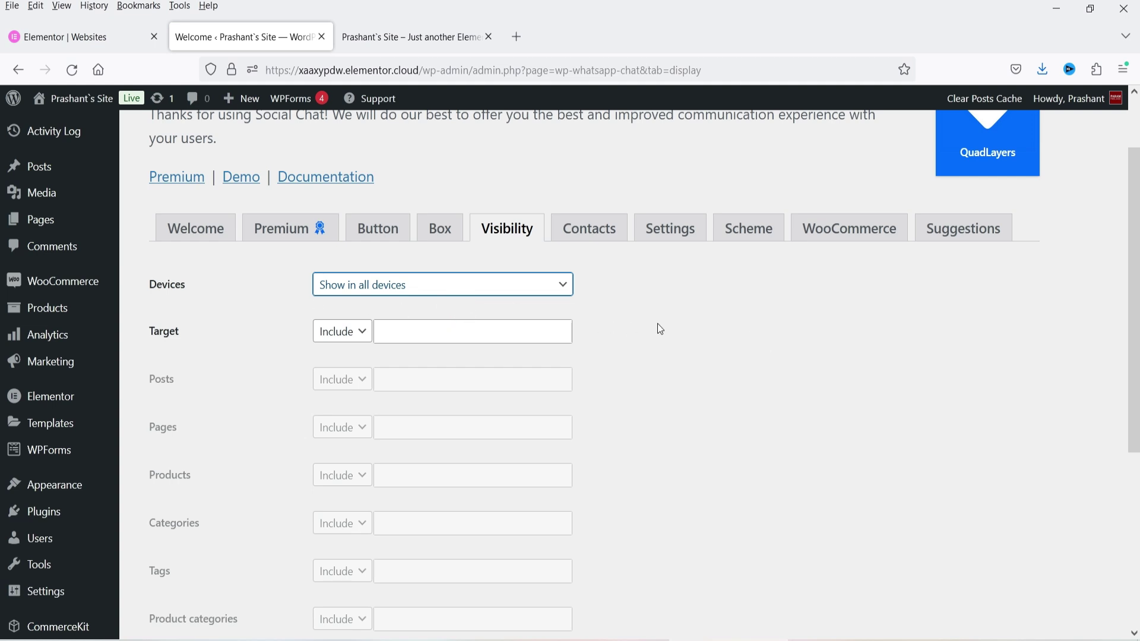
# Add All to Target and keep it set to Include.
pyautogui.click(429, 336)
pyautogui.click(431, 356)
pyautogui.click(742, 351)
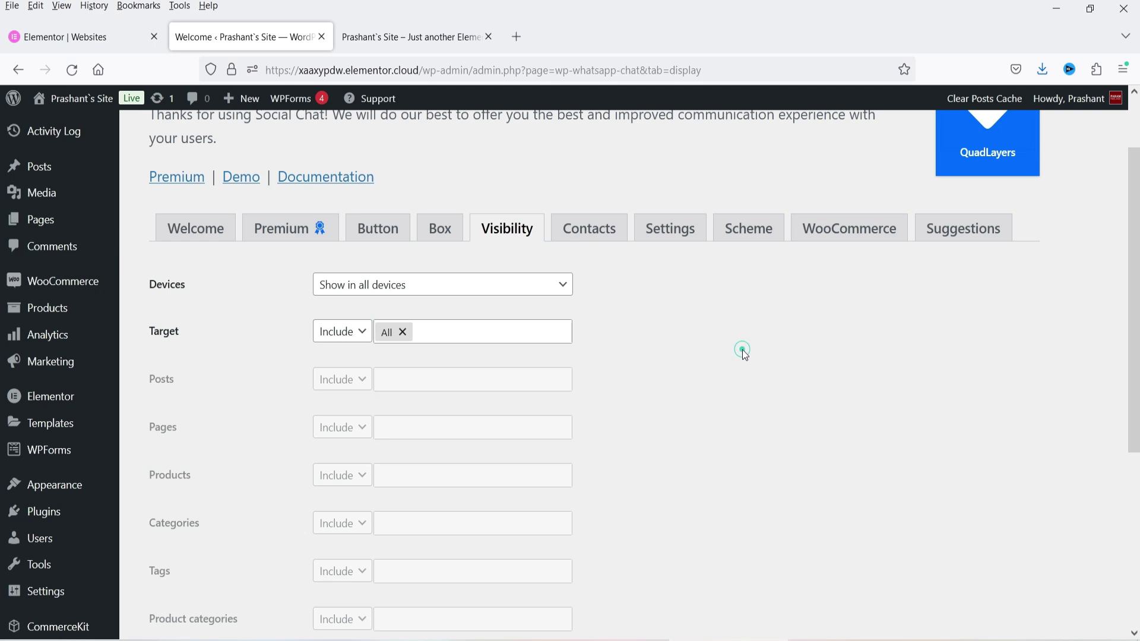
pyautogui.scroll(-5, 363, 354)
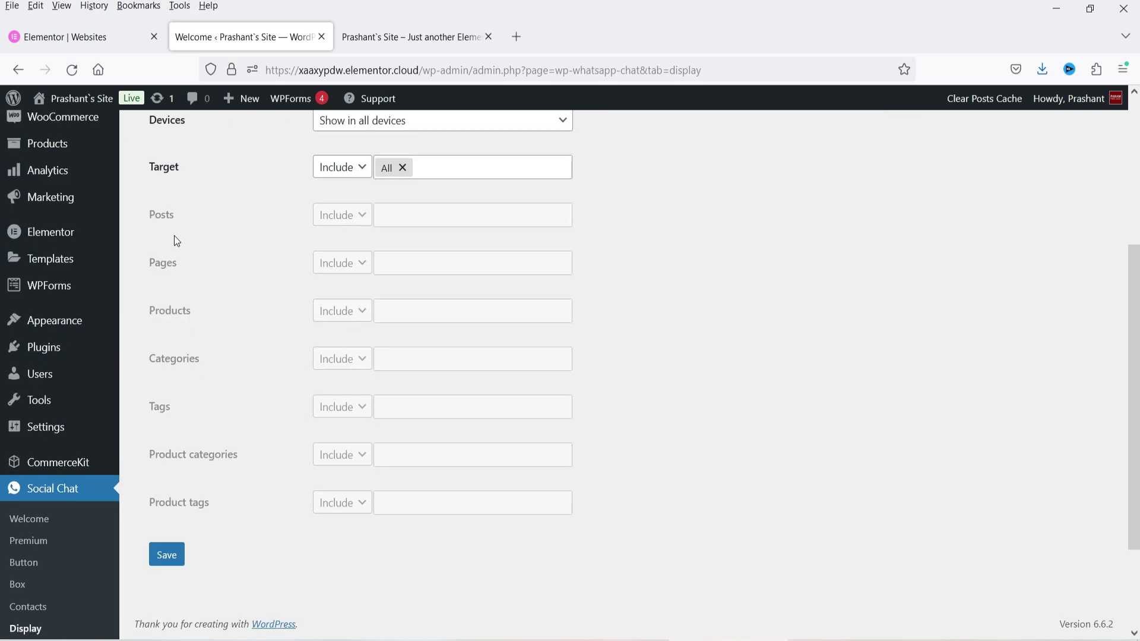
pyautogui.scroll(3, 785, 342)
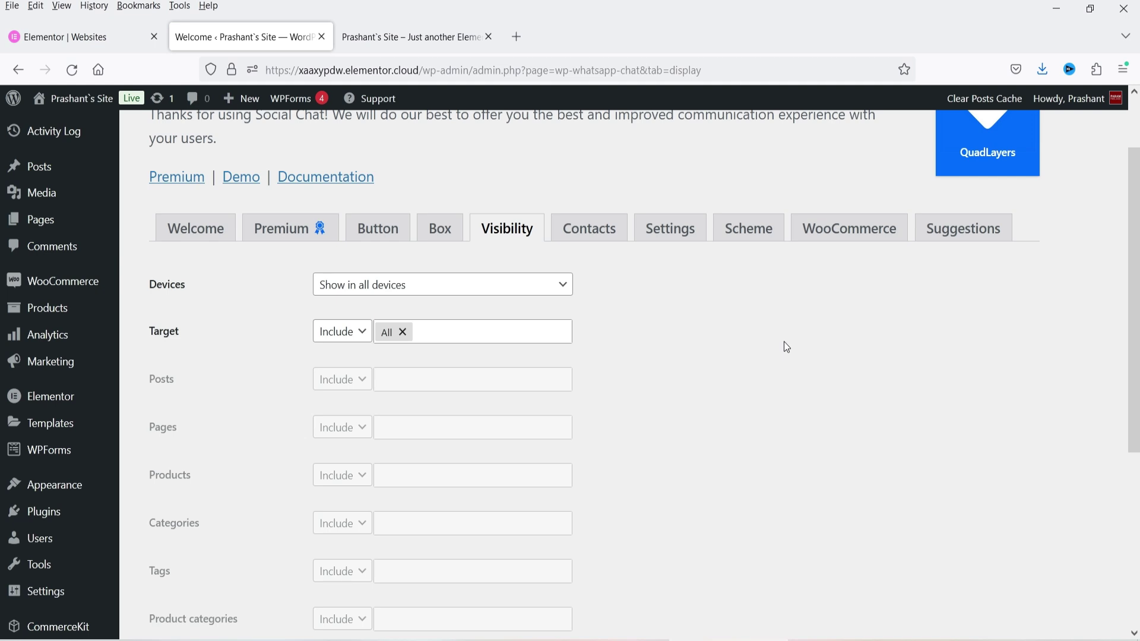
pyautogui.click(361, 334)
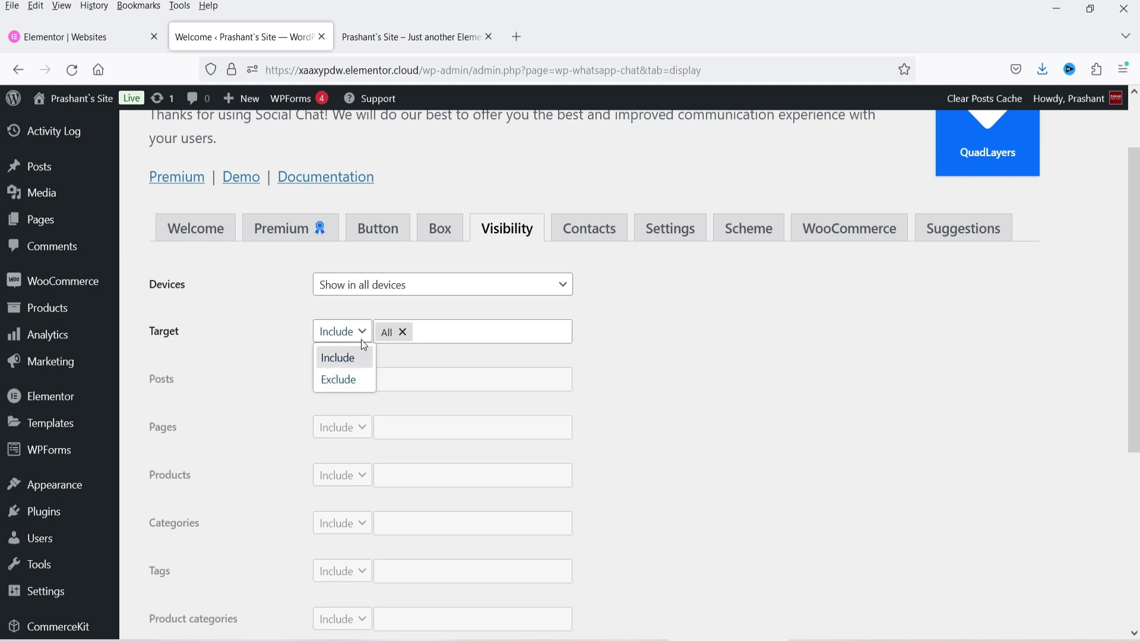
pyautogui.click(351, 380)
pyautogui.click(342, 334)
pyautogui.click(338, 357)
pyautogui.click(346, 383)
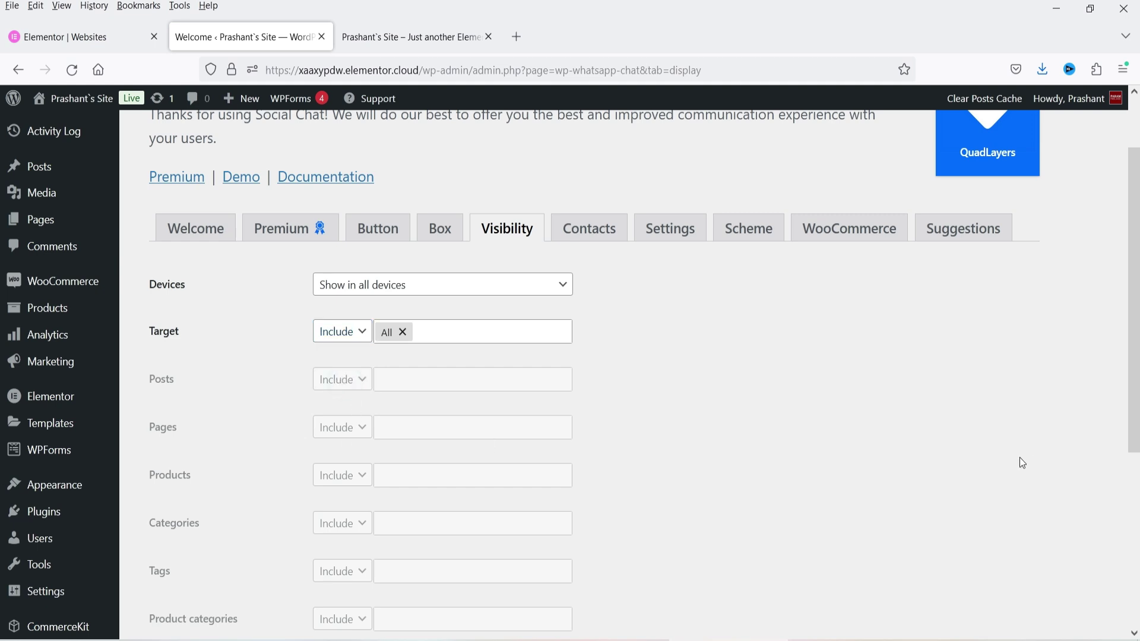
pyautogui.scroll(-3, 1021, 457)
pyautogui.scroll(5, 978, 448)
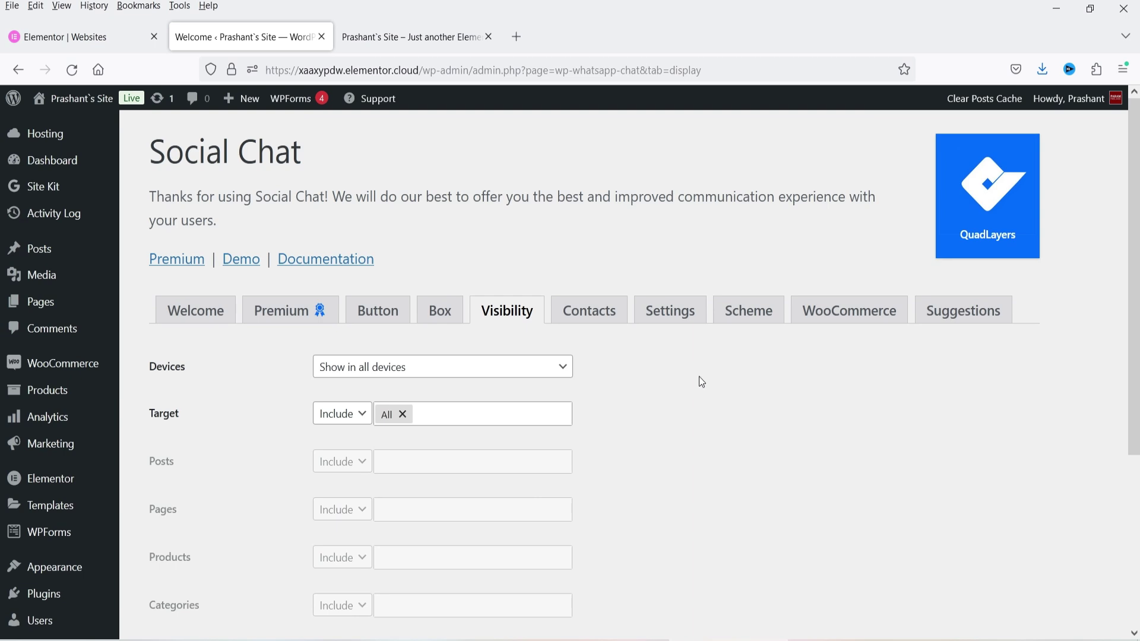
pyautogui.scroll(-5, 702, 381)
# Save the visibility settings and go to the Contacts tab.
pyautogui.click(166, 472)
pyautogui.scroll(3, 693, 453)
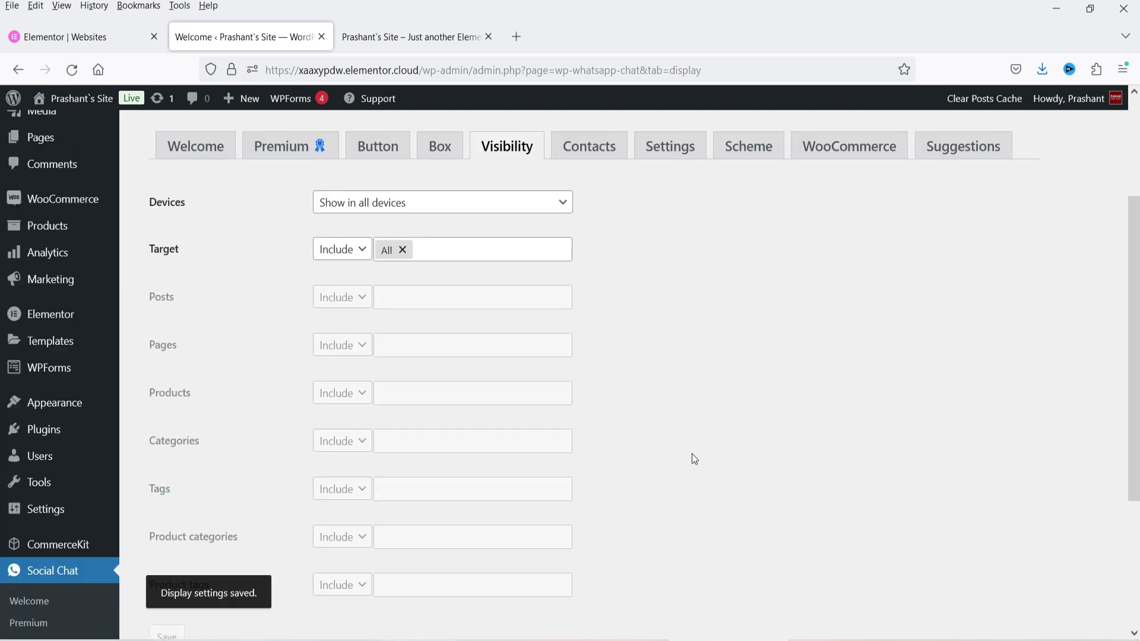
pyautogui.click(442, 146)
pyautogui.click(509, 146)
pyautogui.click(585, 148)
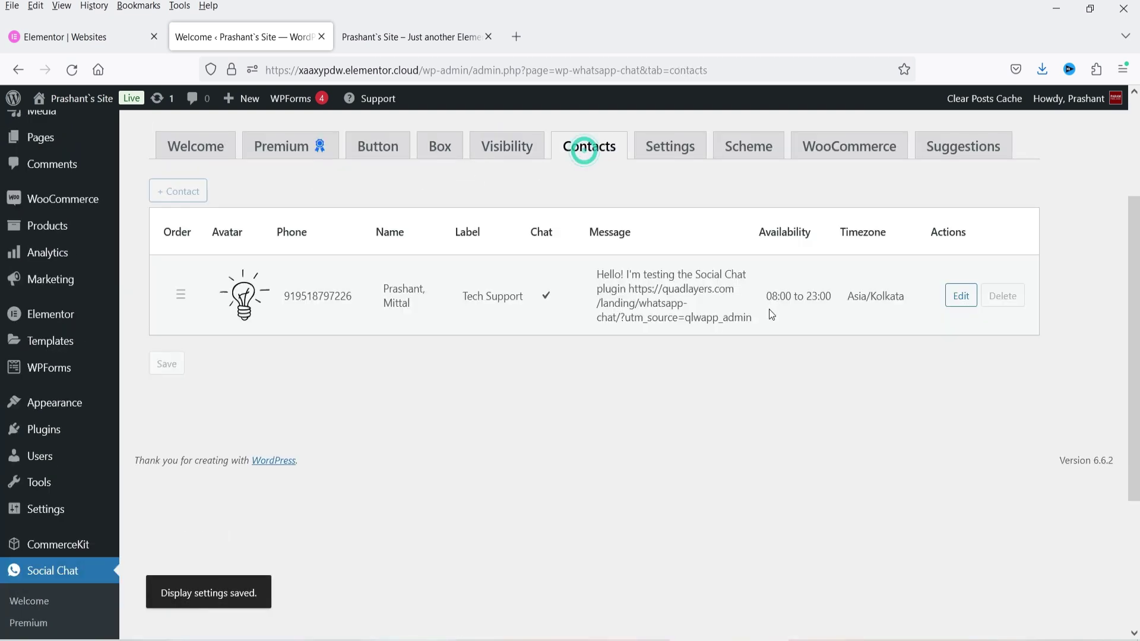
# Review the Scheme font (Web Default) and background colour options, then view WooCommerce settings: Position None, priority 10.
pyautogui.click(667, 146)
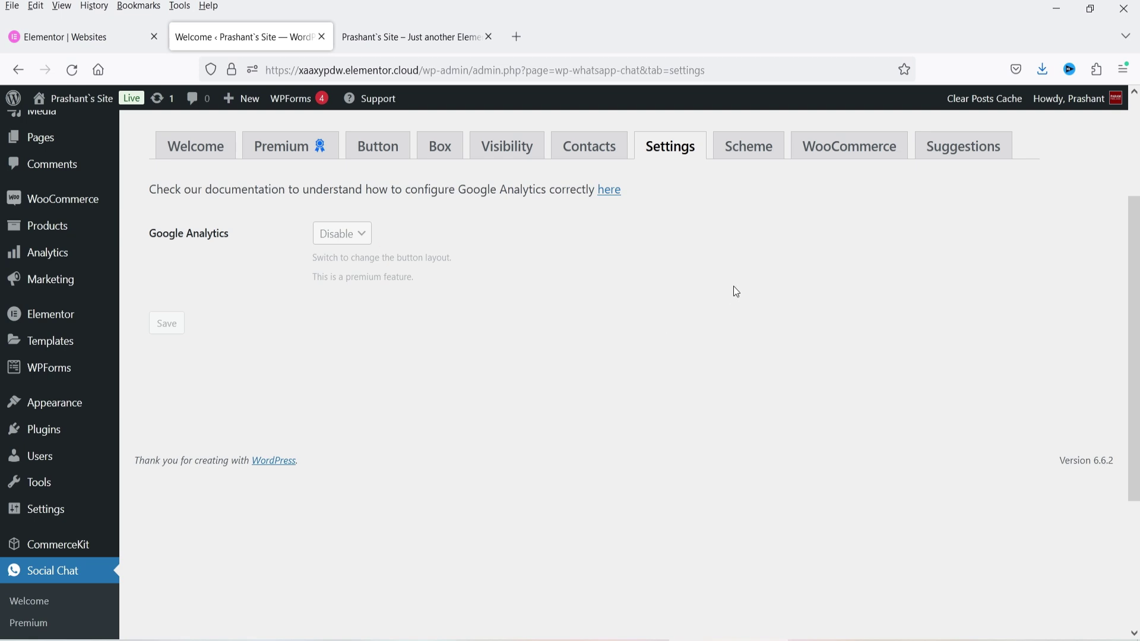
pyautogui.click(737, 150)
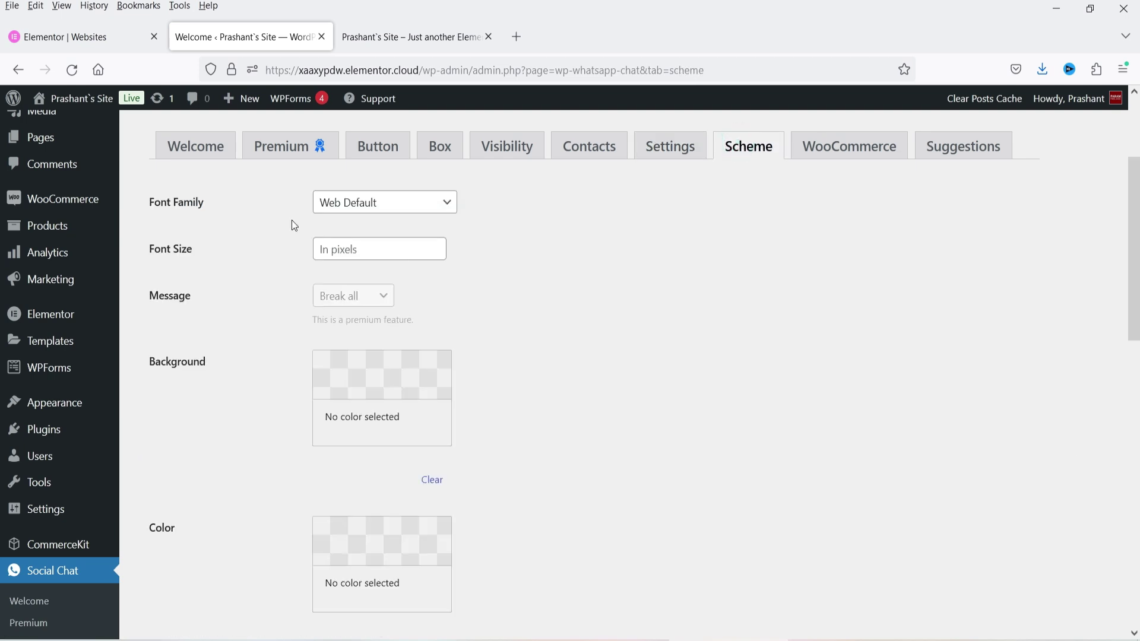
pyautogui.click(399, 201)
pyautogui.click(680, 258)
pyautogui.click(375, 377)
pyautogui.click(581, 357)
pyautogui.scroll(-4, 509, 364)
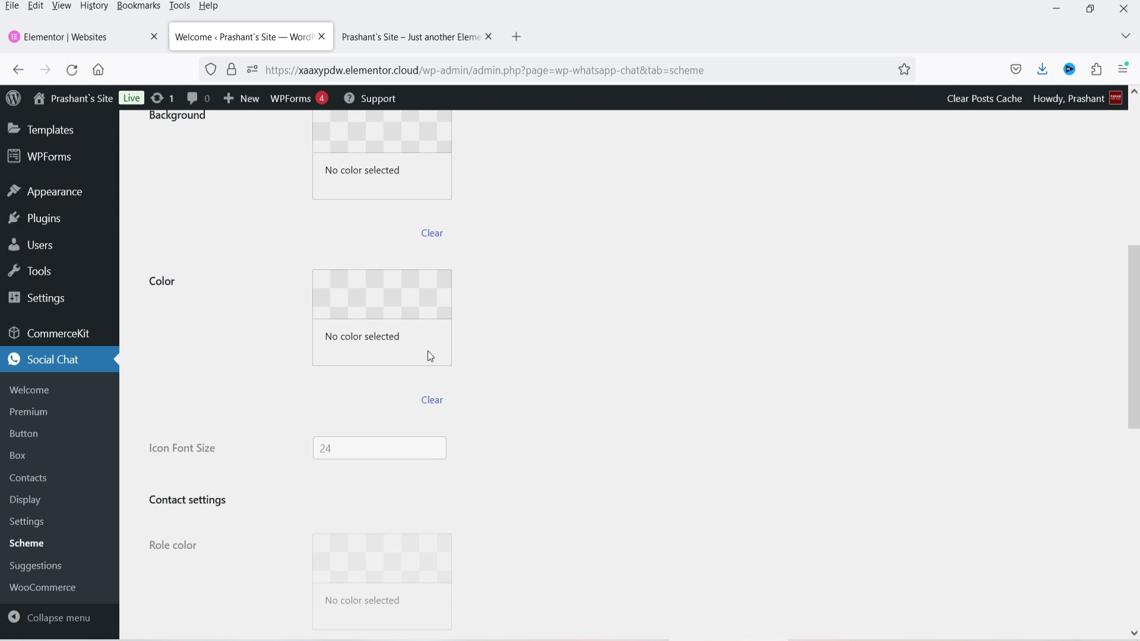
pyautogui.scroll(7, 605, 351)
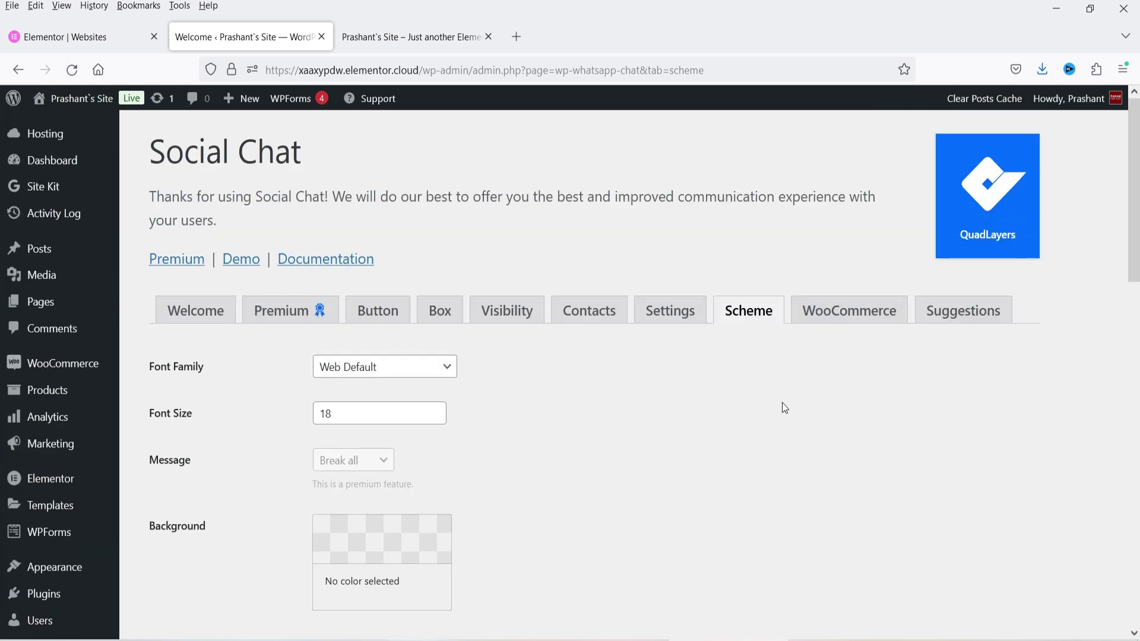
pyautogui.click(839, 319)
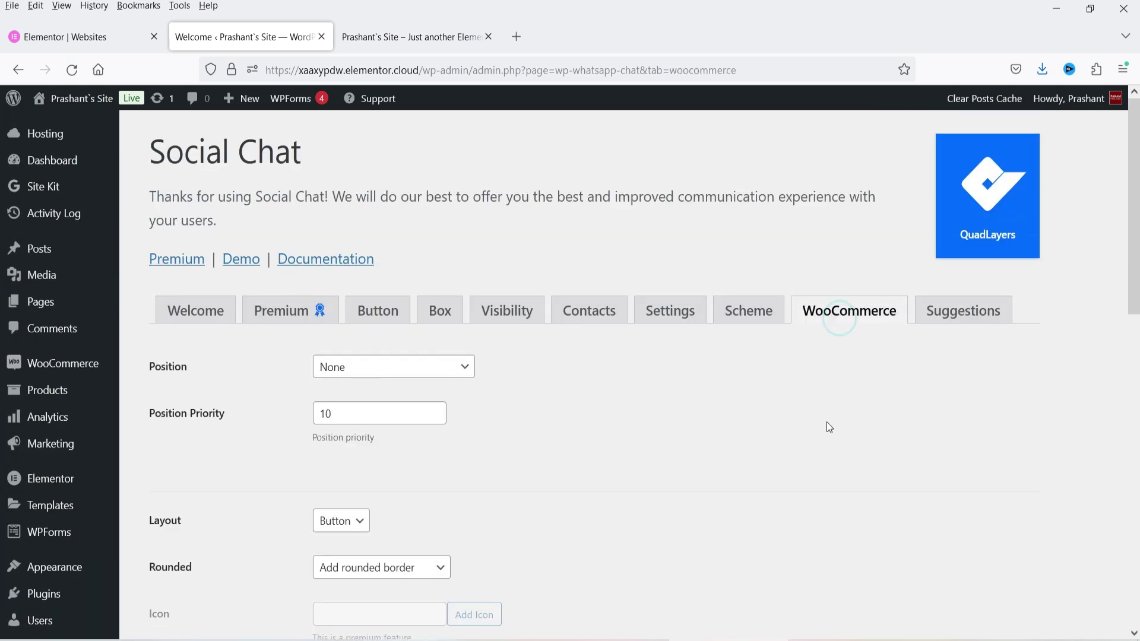
pyautogui.scroll(-3, 808, 403)
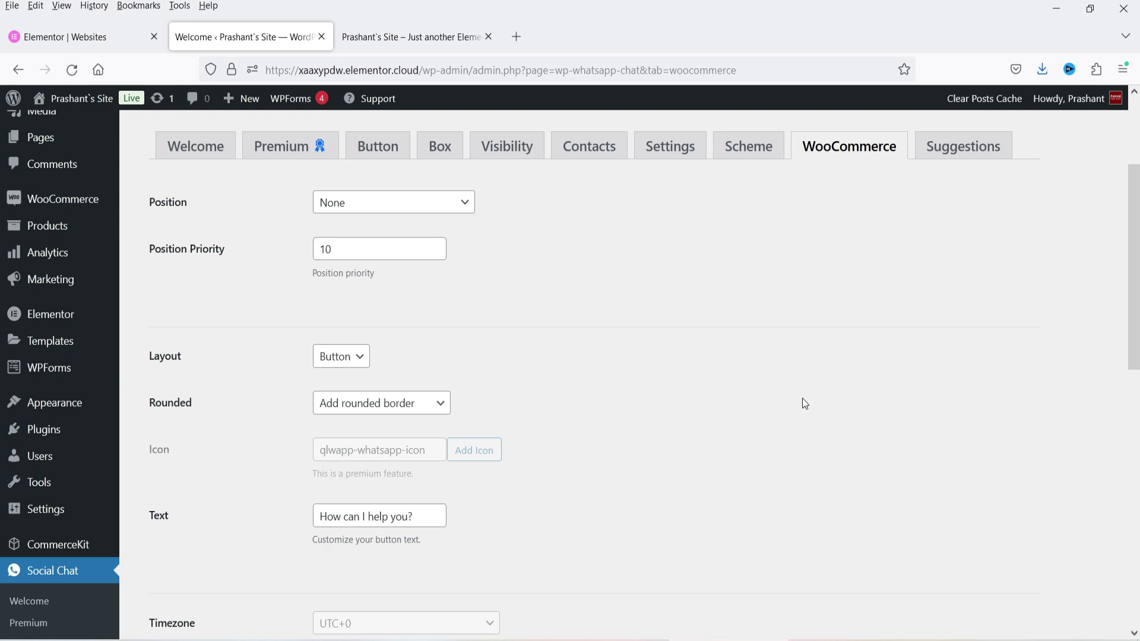
pyautogui.click(351, 214)
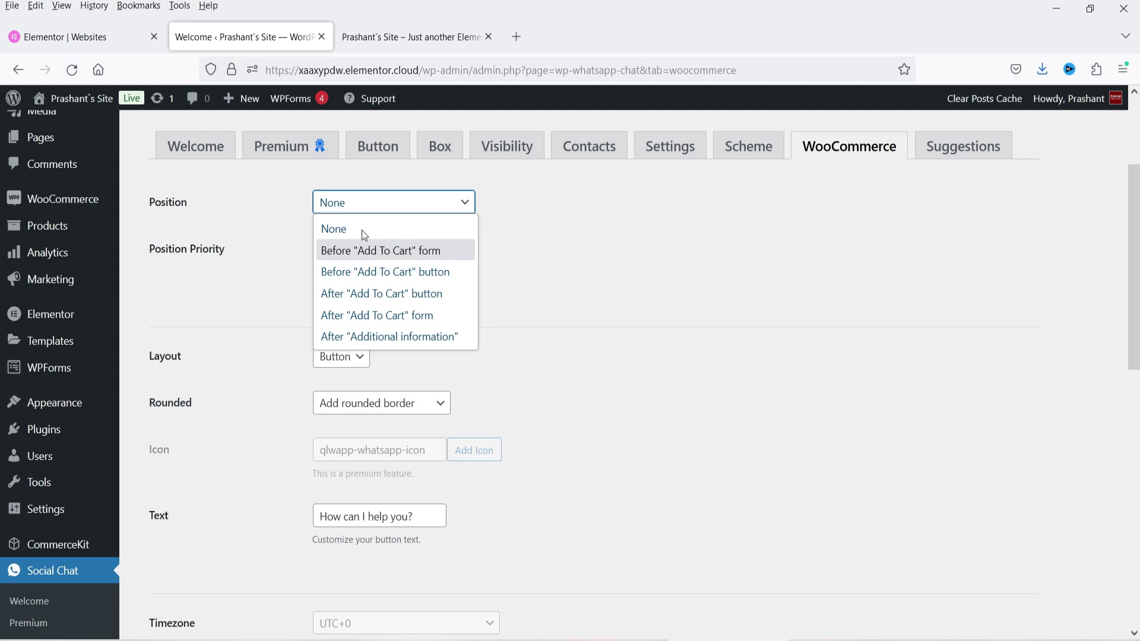
pyautogui.click(368, 228)
pyautogui.click(734, 276)
pyautogui.scroll(-3, 580, 269)
pyautogui.scroll(3, 589, 273)
pyautogui.scroll(-10, 586, 282)
pyautogui.scroll(6, 585, 283)
# Reload the storefront and open its WhatsApp chat box with the Tech Support contact, then return to admin.
pyautogui.click(381, 41)
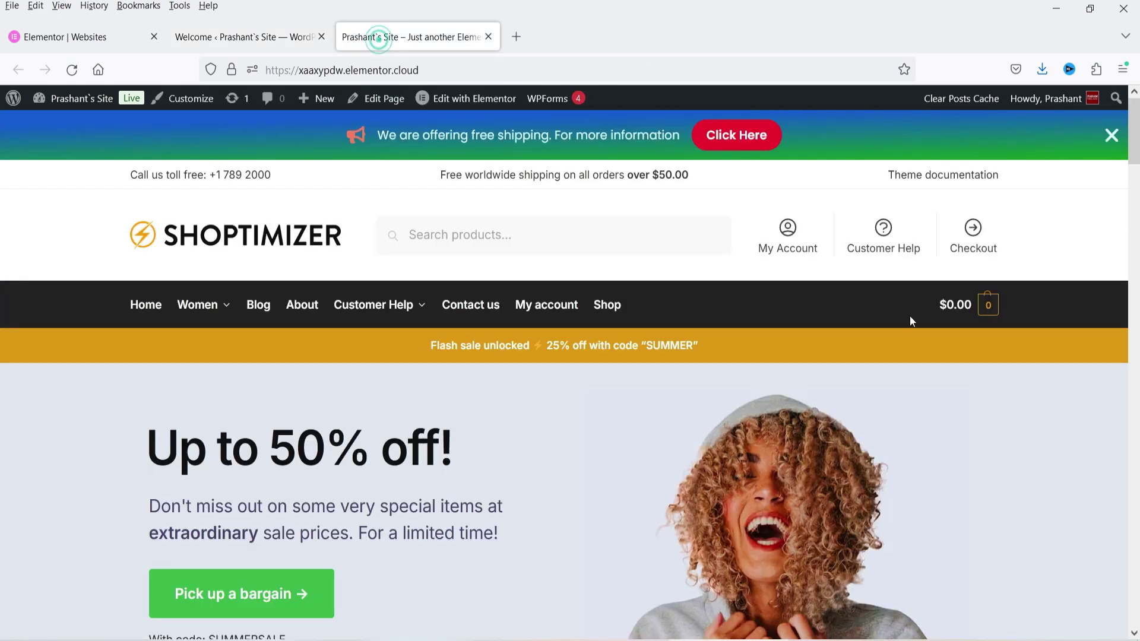
pyautogui.click(70, 70)
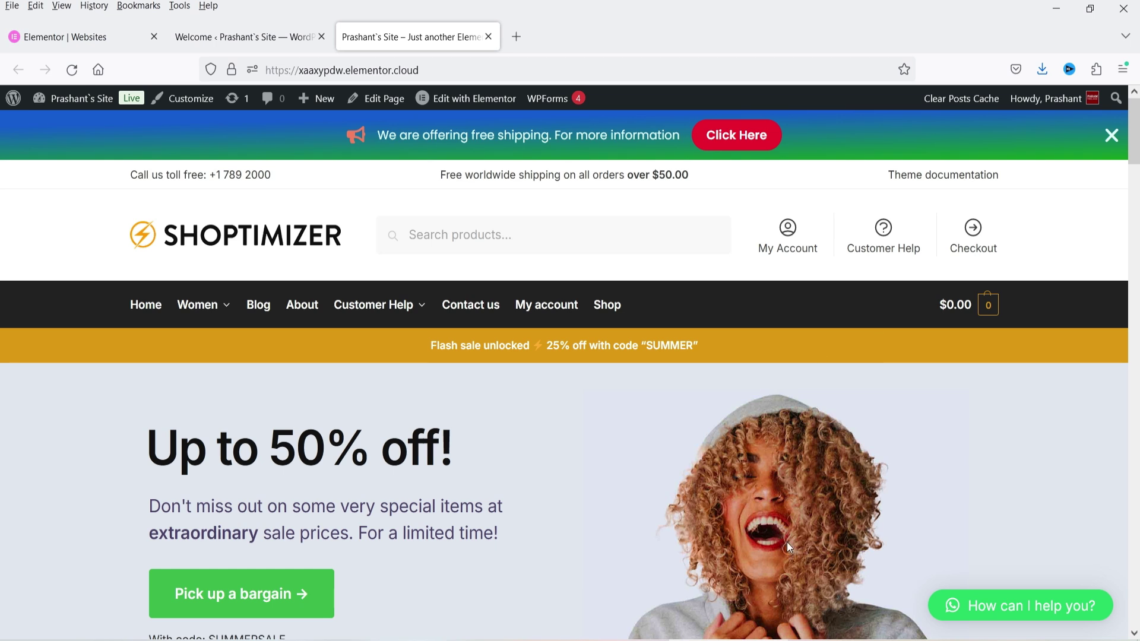
pyautogui.click(1017, 618)
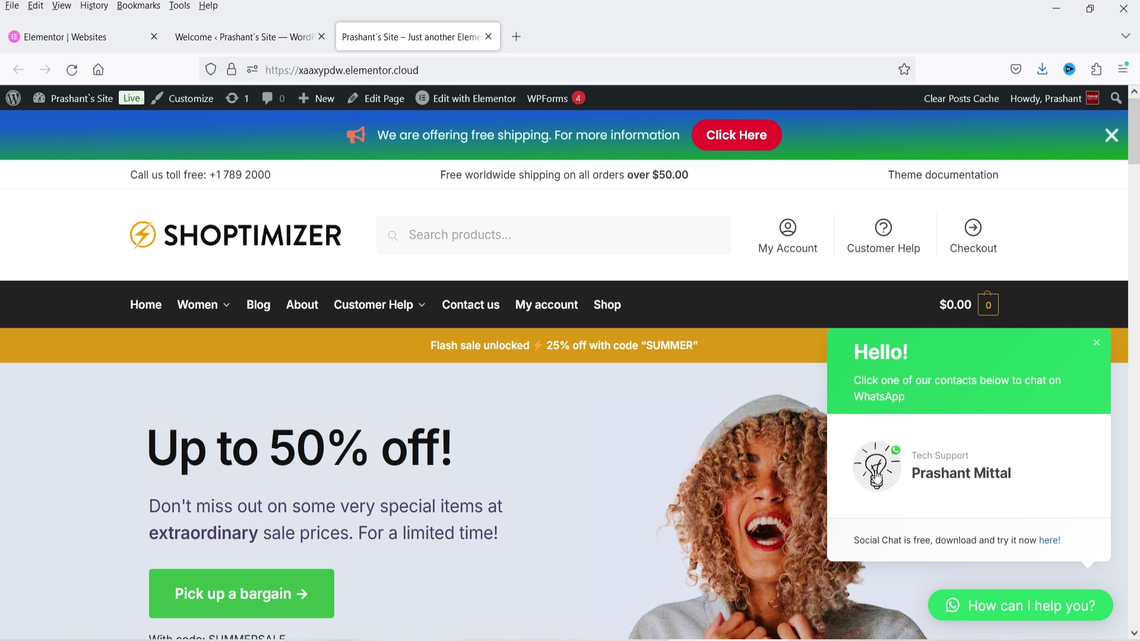
pyautogui.tripleClick(888, 547)
pyautogui.click(888, 548)
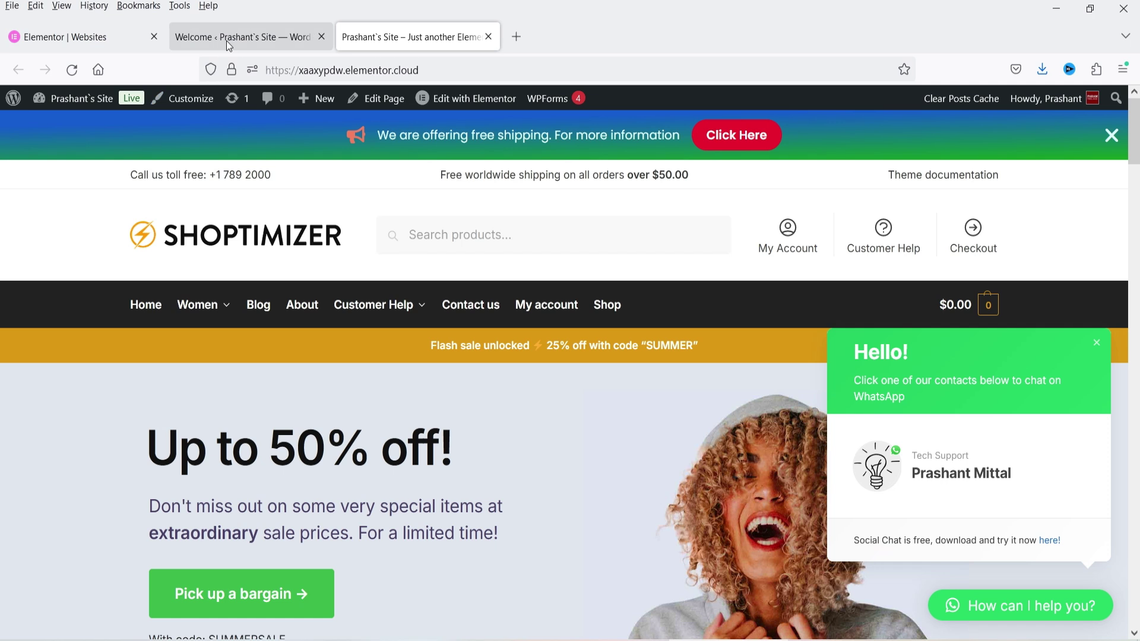
pyautogui.click(227, 40)
pyautogui.scroll(7, 630, 336)
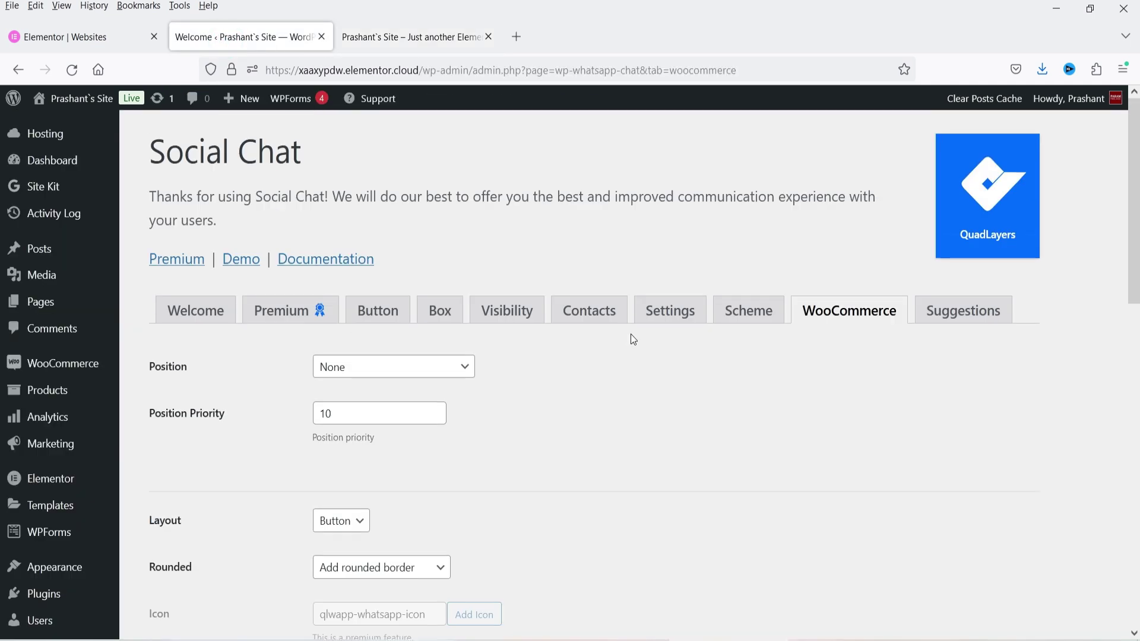
# Browse the chat Button and Box settings, comparing each against the storefront chat widget.
pyautogui.click(376, 310)
pyautogui.scroll(-7, 634, 428)
pyautogui.scroll(-4, 631, 430)
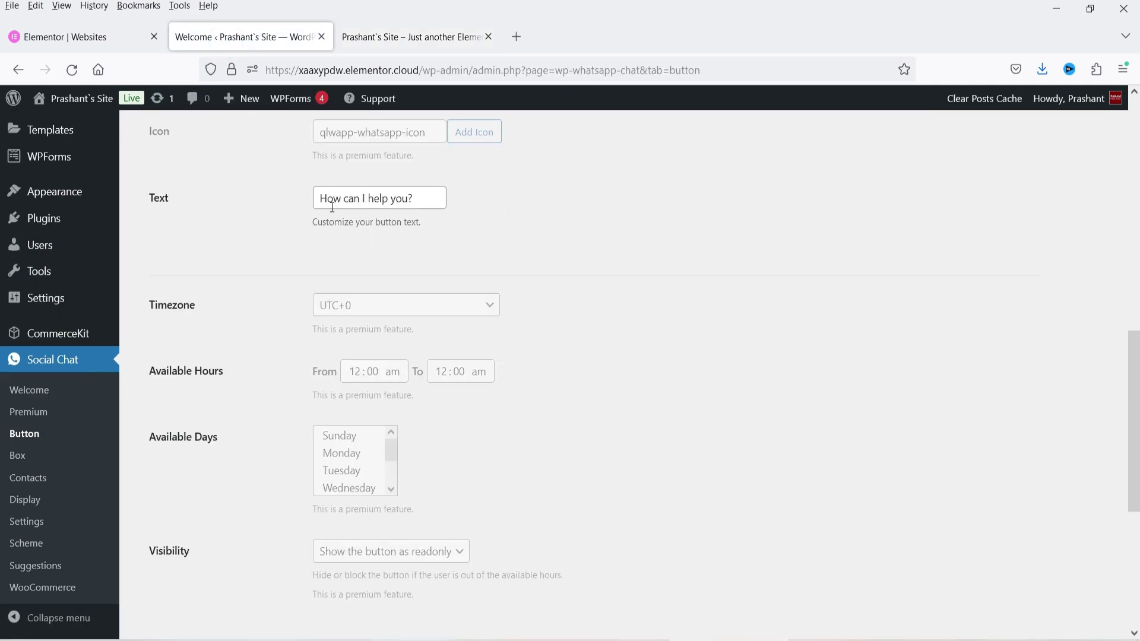
pyautogui.click(410, 37)
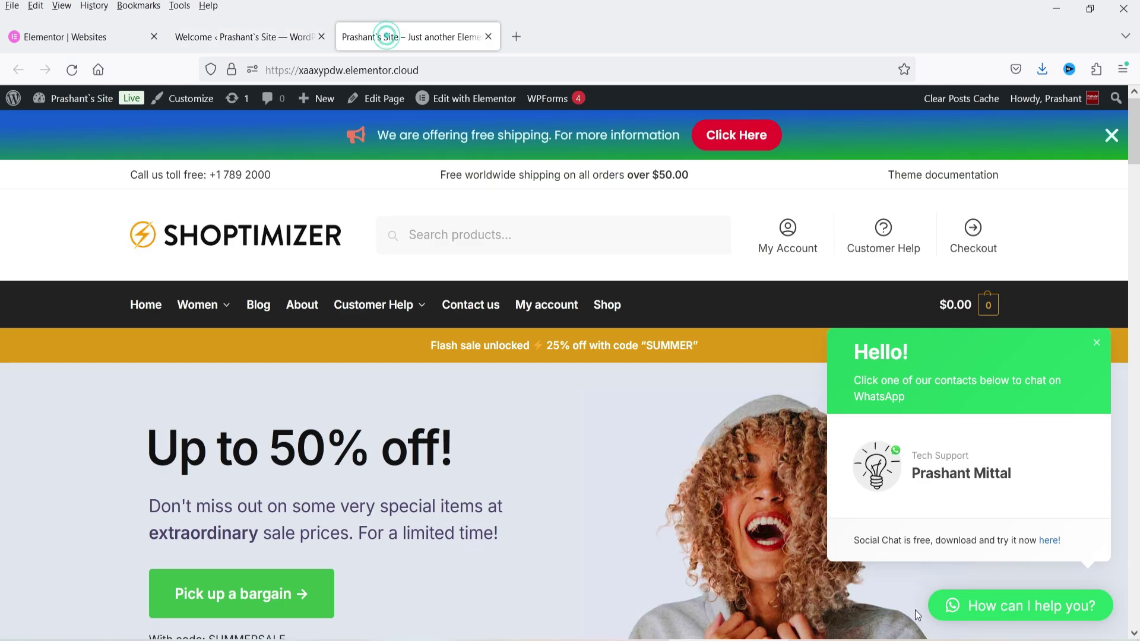
pyautogui.click(244, 37)
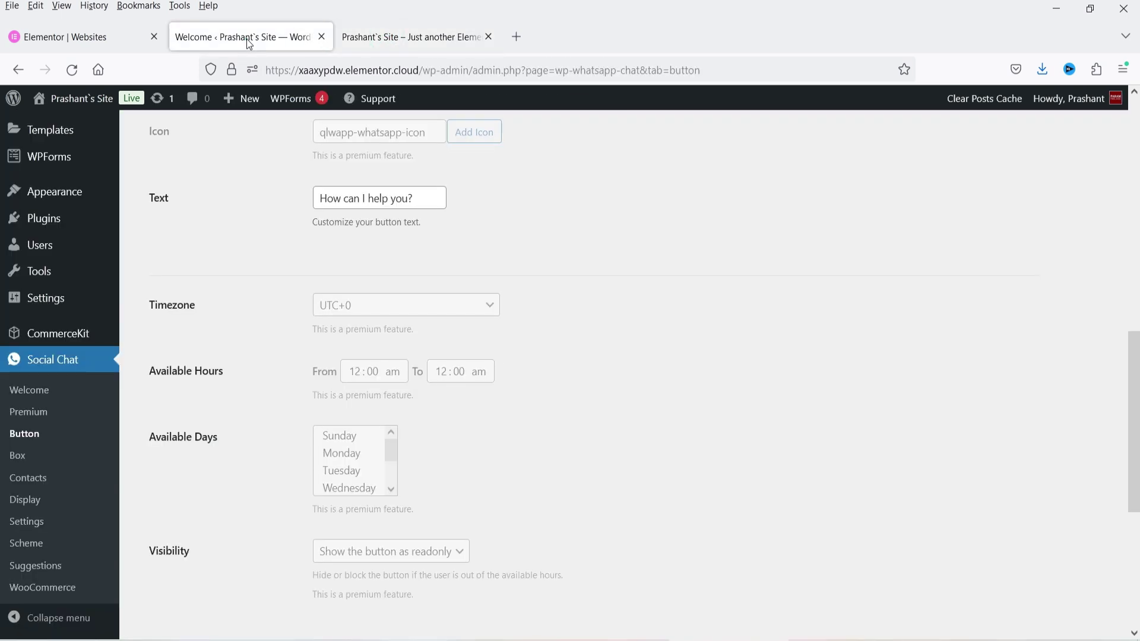
pyautogui.scroll(10, 696, 295)
pyautogui.click(452, 238)
pyautogui.scroll(-4, 689, 414)
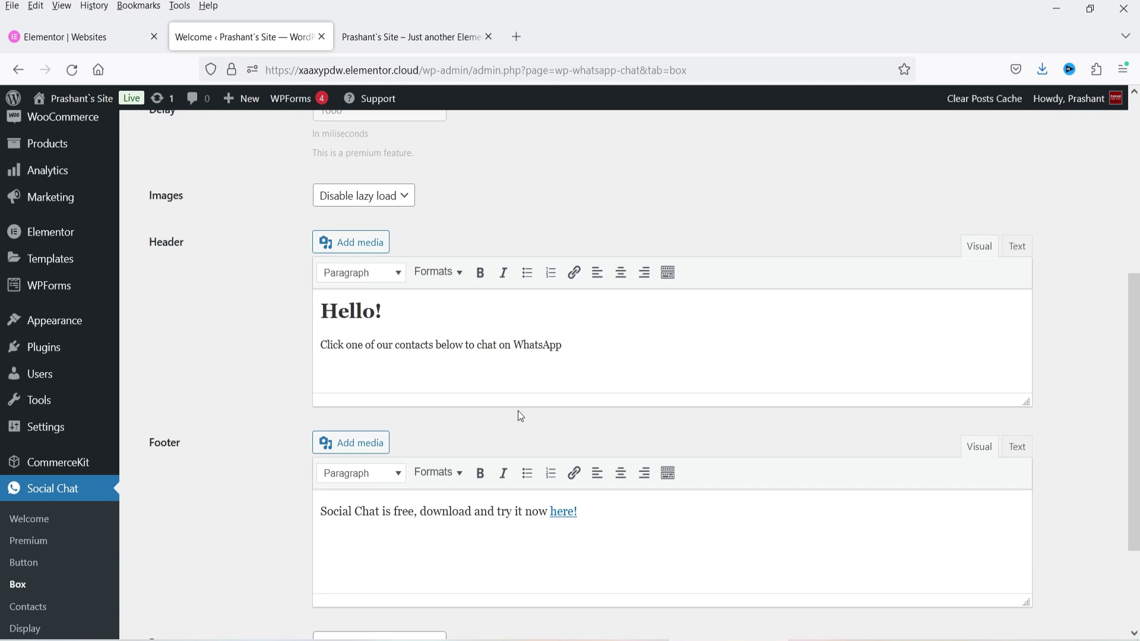
pyautogui.click(435, 41)
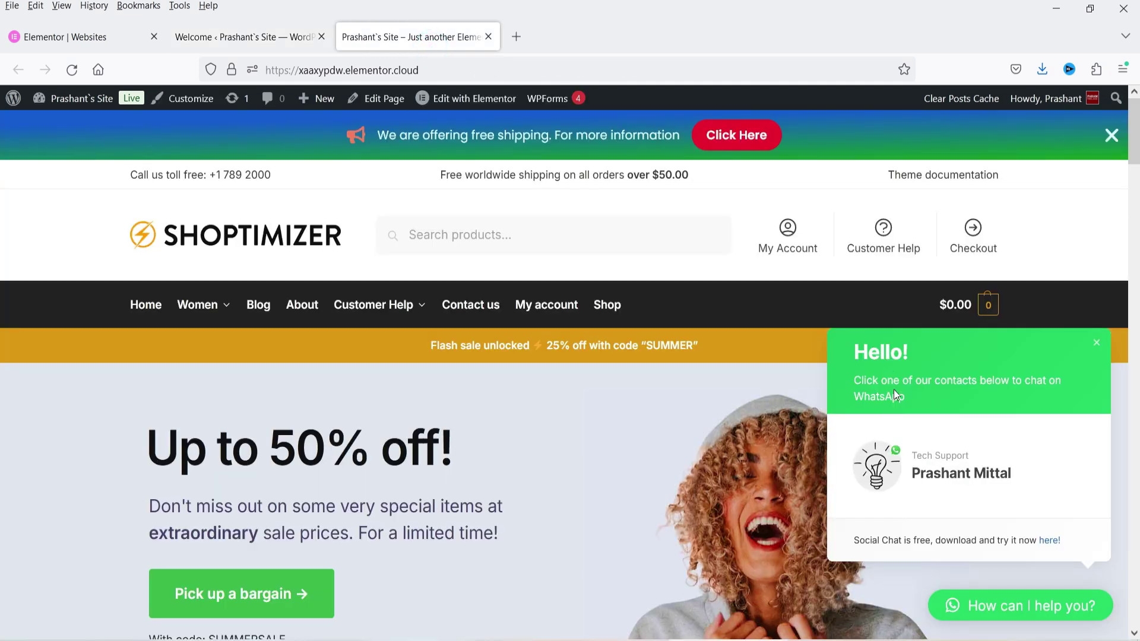
pyautogui.click(196, 31)
# Change the box header's second line to 'Need Help? Lets chat' and the footer to 'Welcome to Param Freelance'.
pyautogui.moveTo(610, 348); pyautogui.dragTo(253, 349)
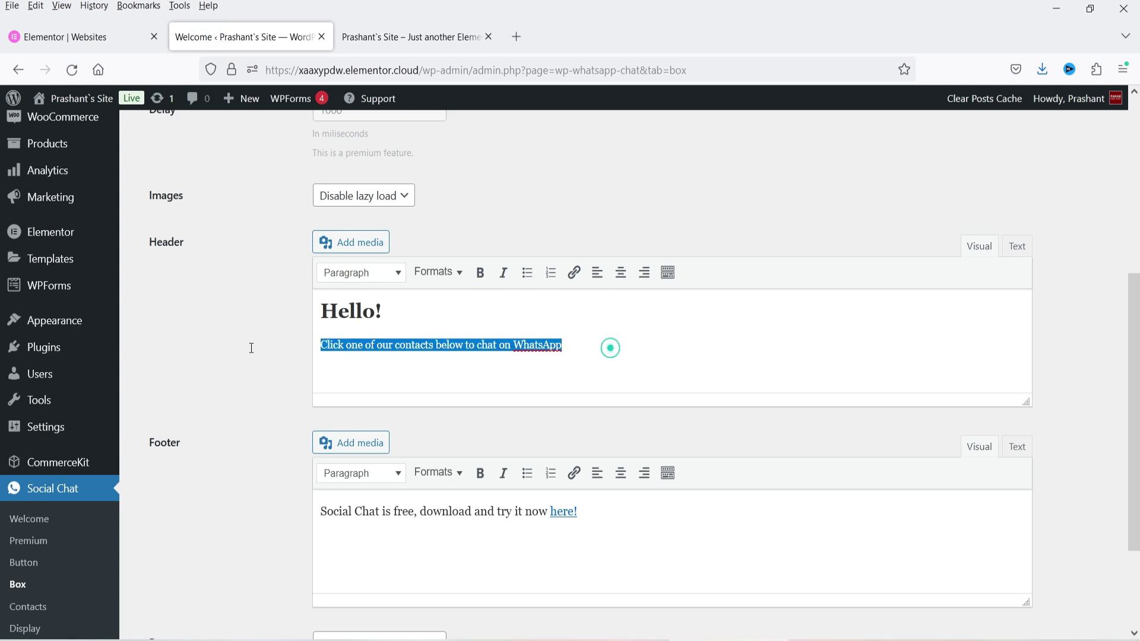
pyautogui.write('Need Help? Lets chat!')
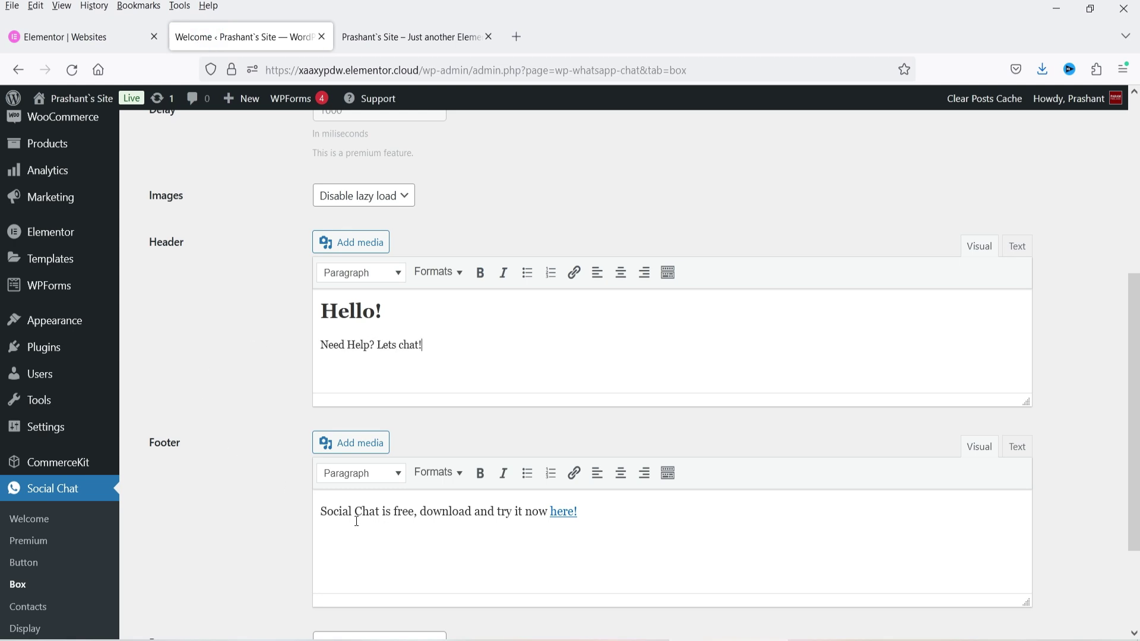
pyautogui.click(570, 542)
pyautogui.hotkey('ctrl', 'a')
pyautogui.write('Welcome to Param Freelance')
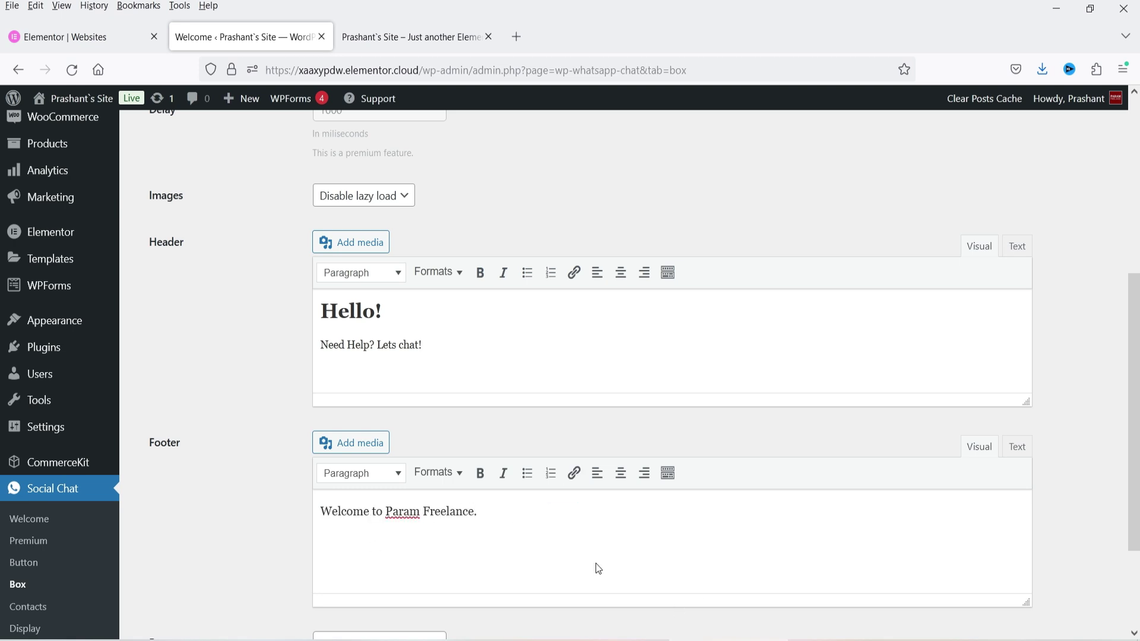
pyautogui.scroll(-2, 454, 478)
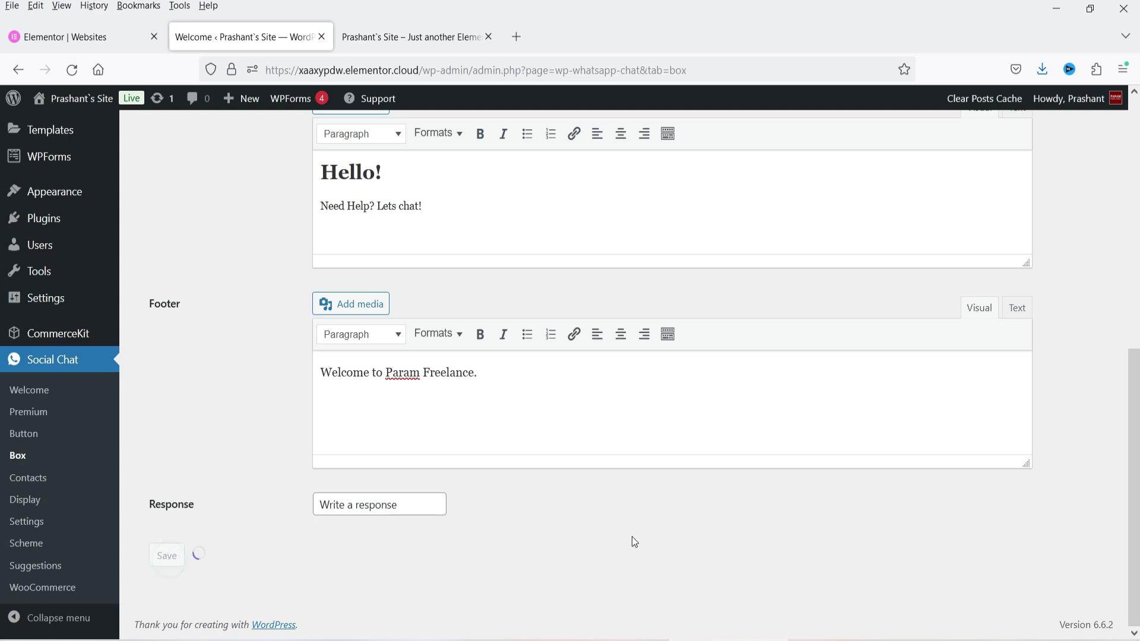
pyautogui.click(386, 39)
# Reload the storefront and open the chat box to check the new header and footer text.
pyautogui.press('F5')
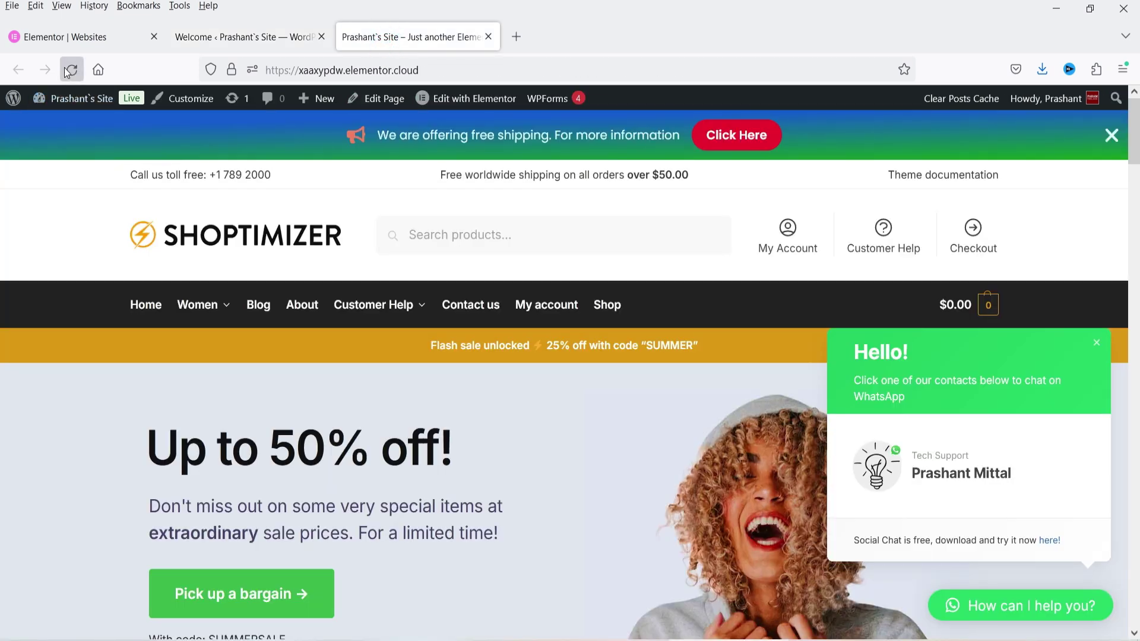
pyautogui.scroll(-2, 1068, 469)
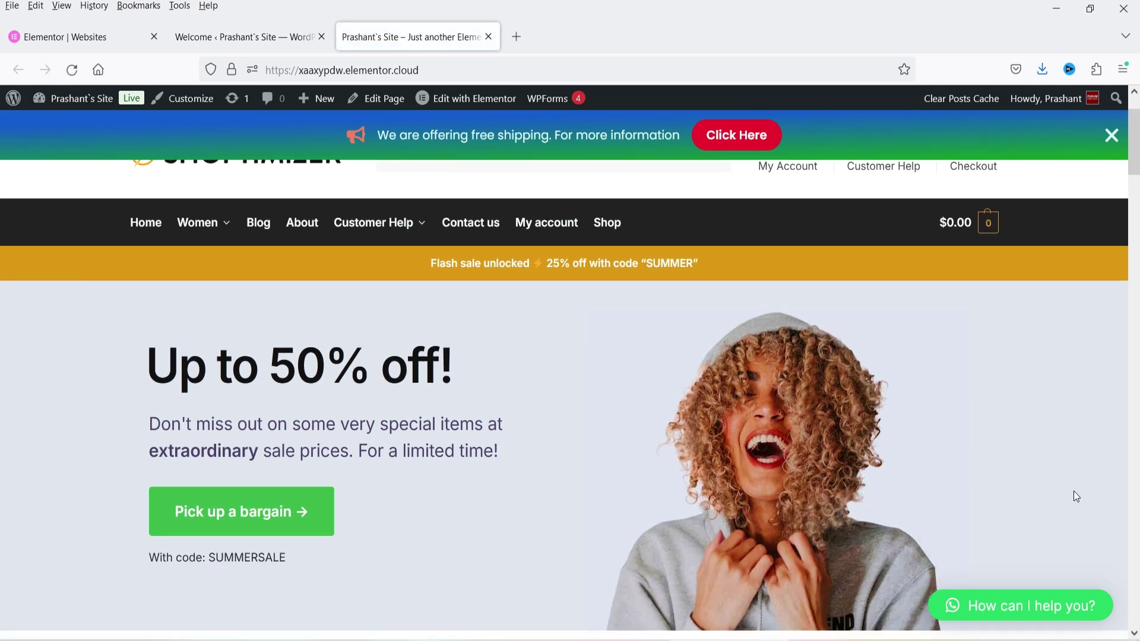
pyautogui.click(1062, 602)
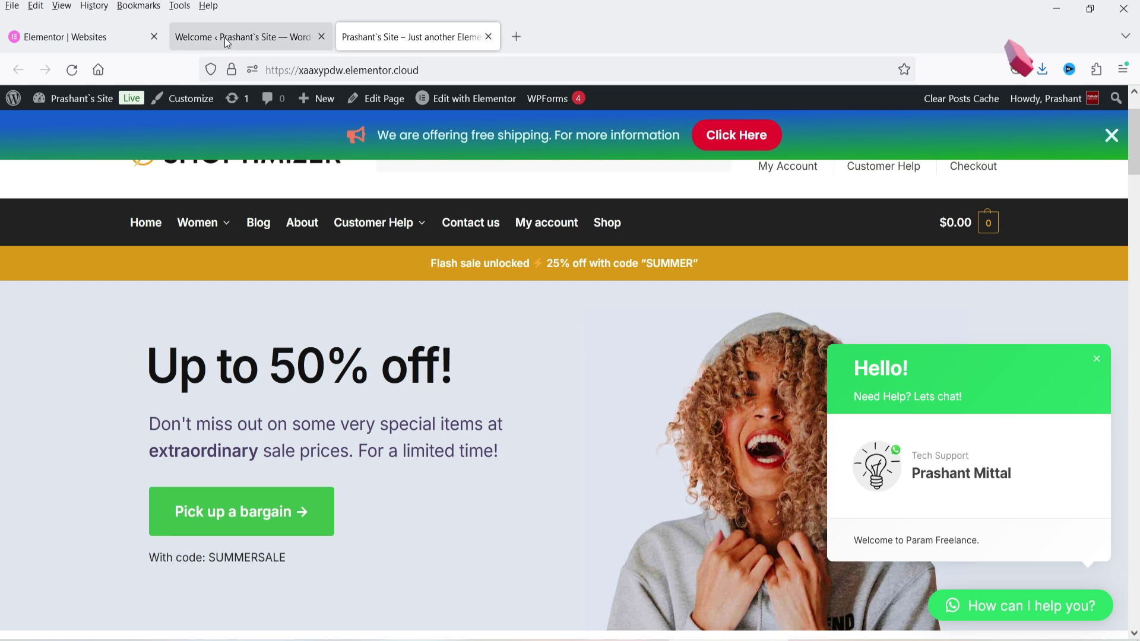
pyautogui.click(225, 36)
pyautogui.scroll(8, 694, 362)
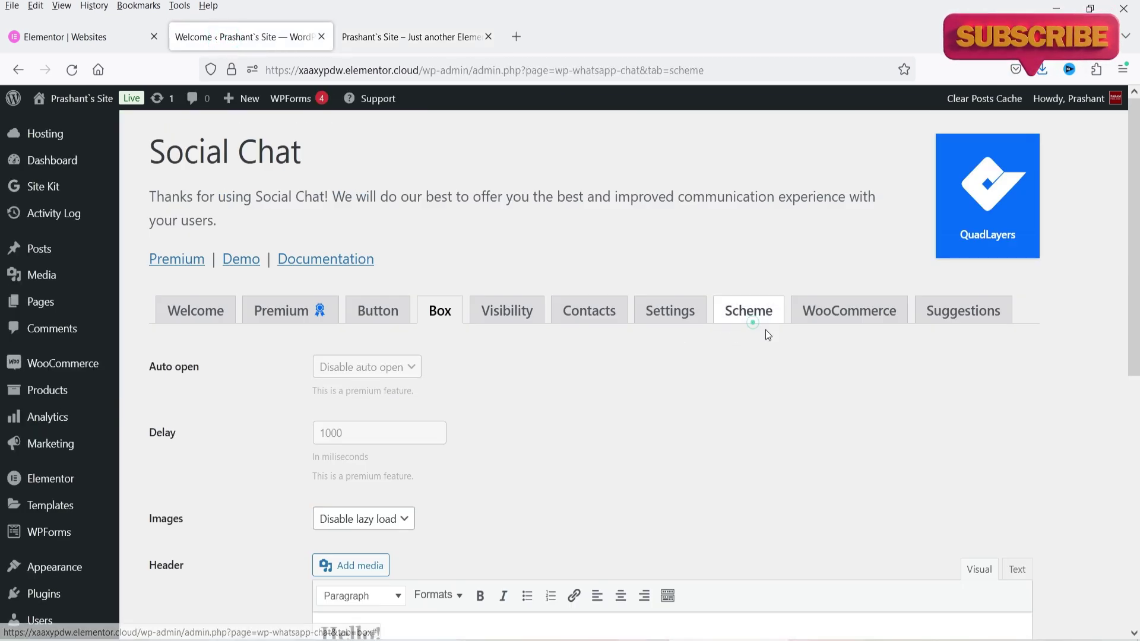
# Set the Scheme background colour to dark blue #1C0B8C.
pyautogui.click(751, 324)
pyautogui.scroll(-3, 770, 339)
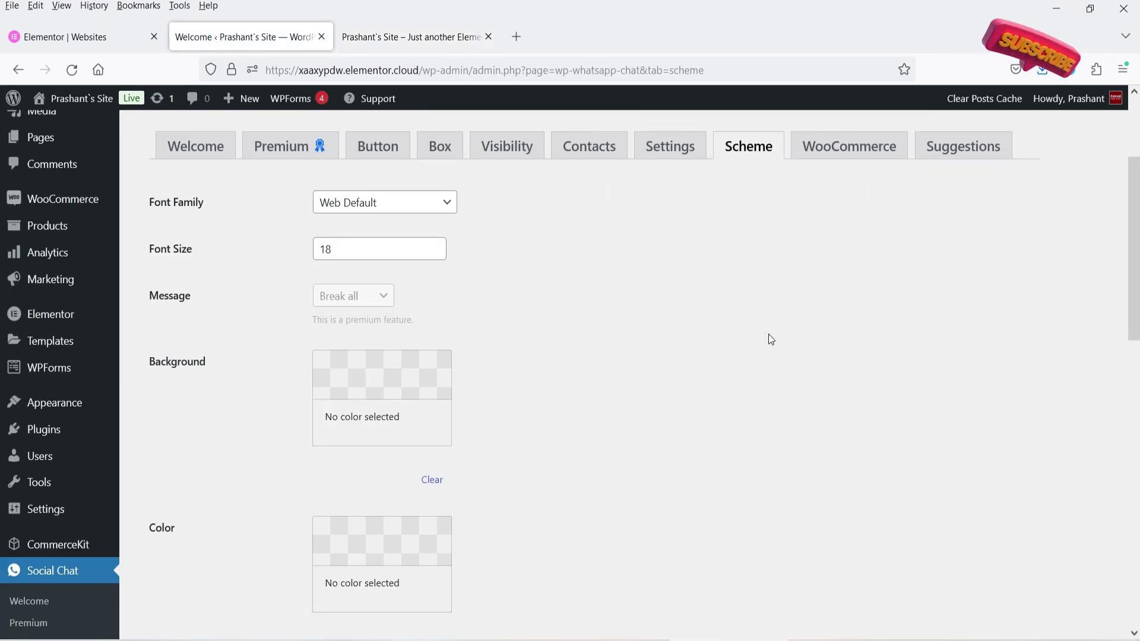
pyautogui.click(335, 389)
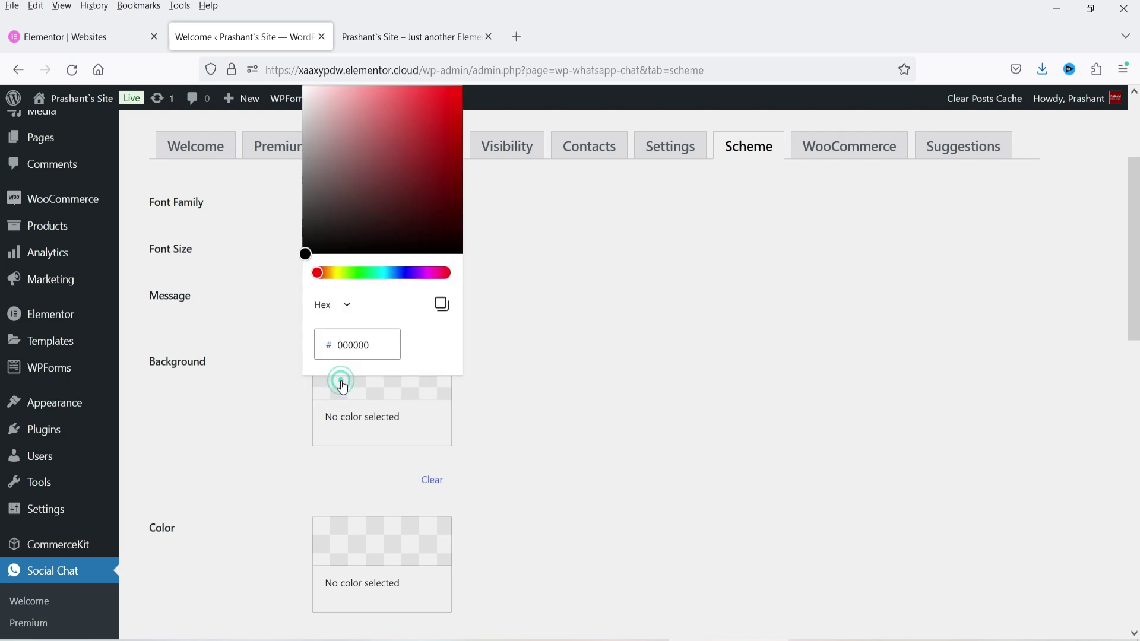
pyautogui.click(407, 273)
pyautogui.moveTo(403, 121); pyautogui.dragTo(448, 153)
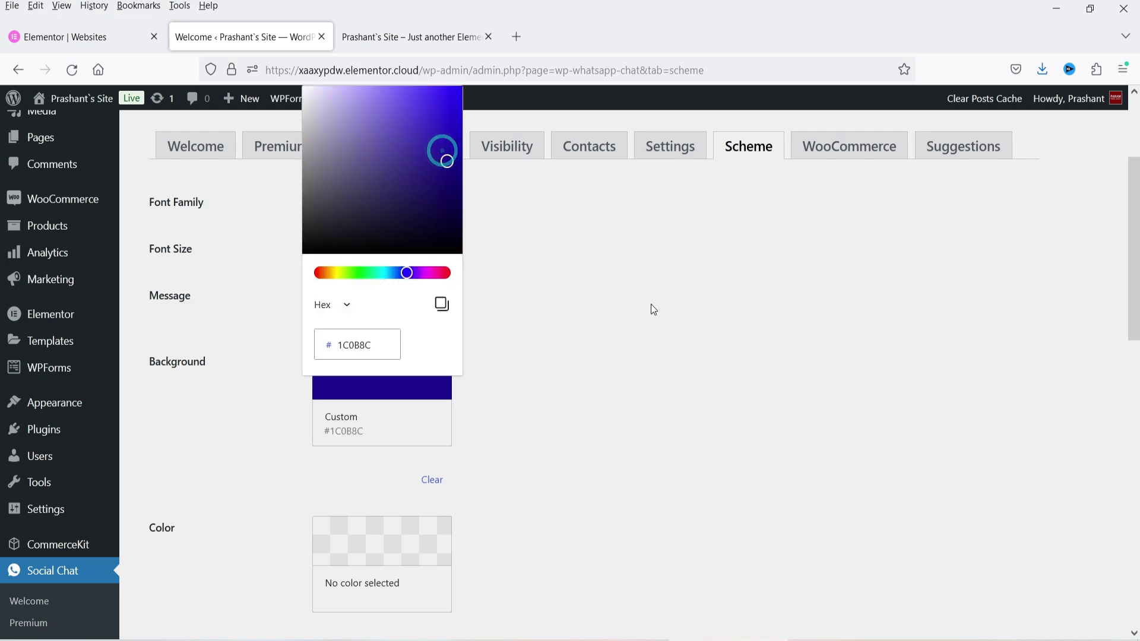
pyautogui.click(647, 305)
# Glance at the storefront, then scroll through the rest of the Scheme settings.
pyautogui.hotkey('ctrl', 'Tab')
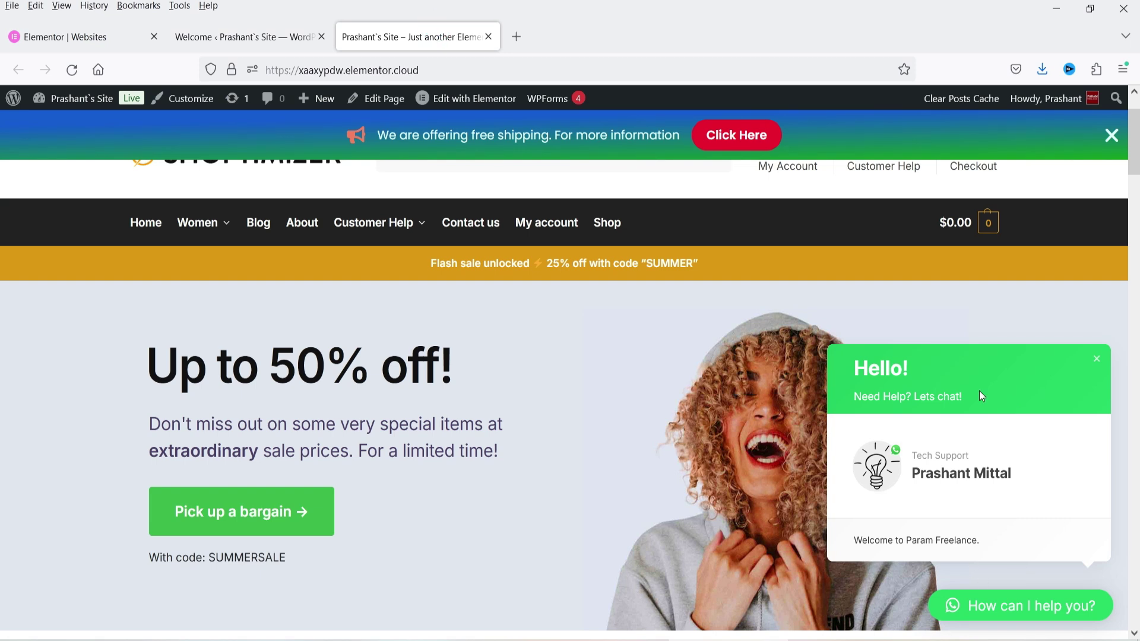
pyautogui.click(215, 40)
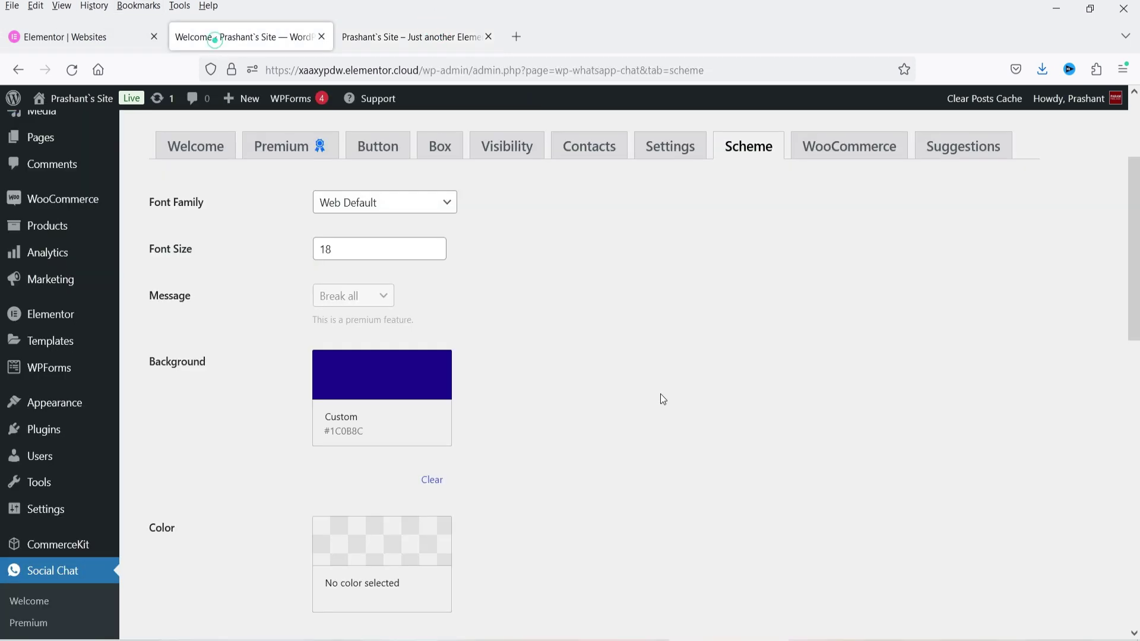
pyautogui.scroll(-4, 597, 372)
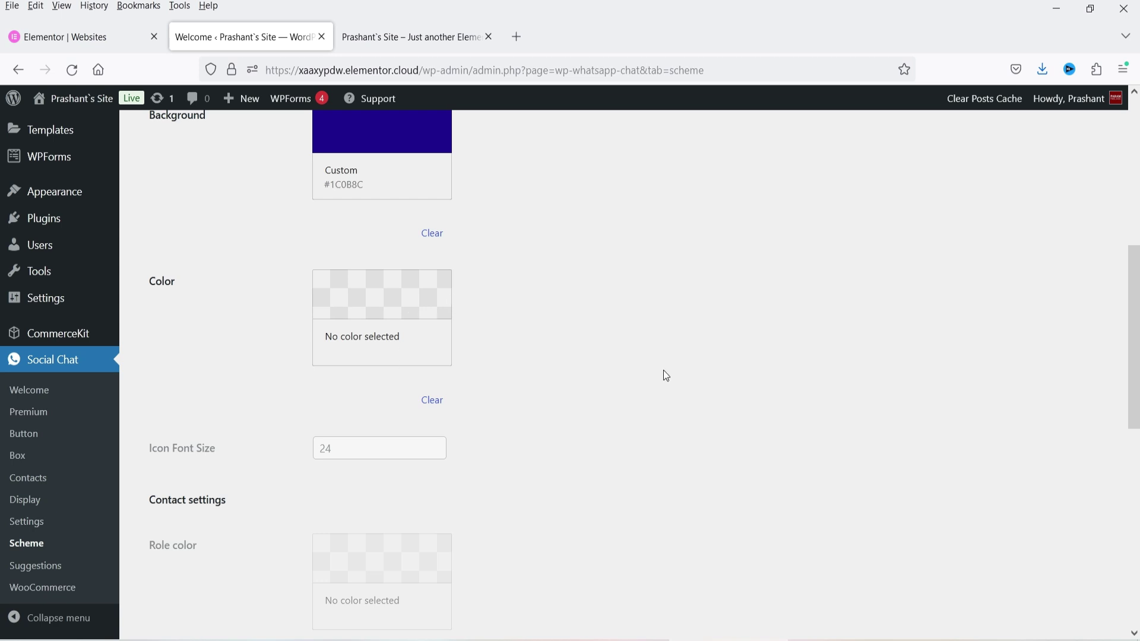
pyautogui.scroll(-4, 659, 380)
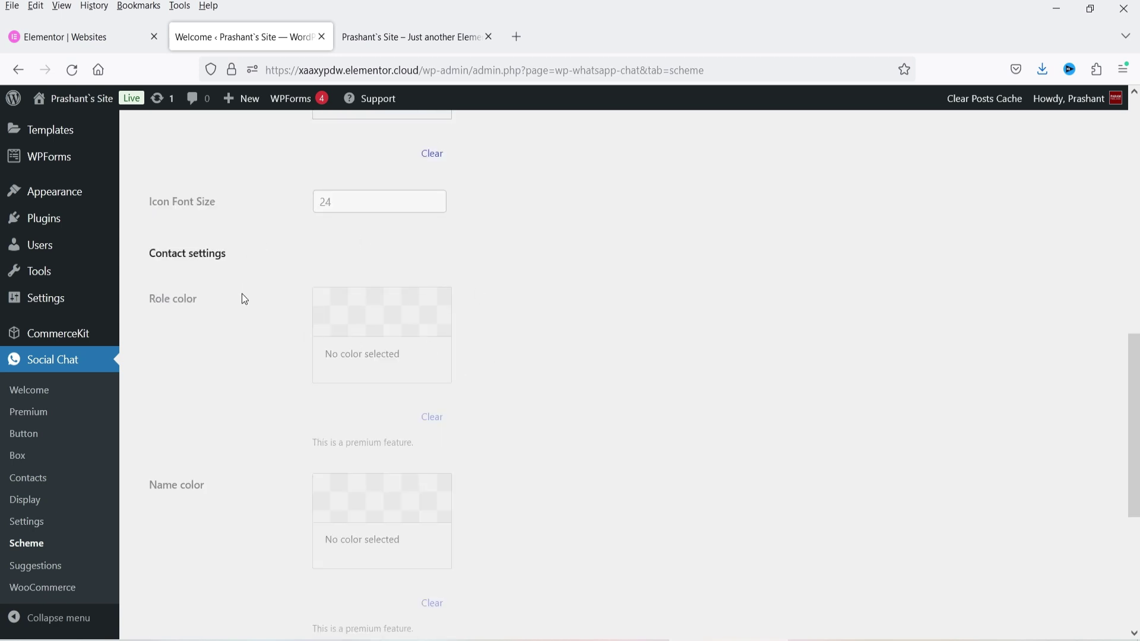
pyautogui.scroll(-3, 511, 331)
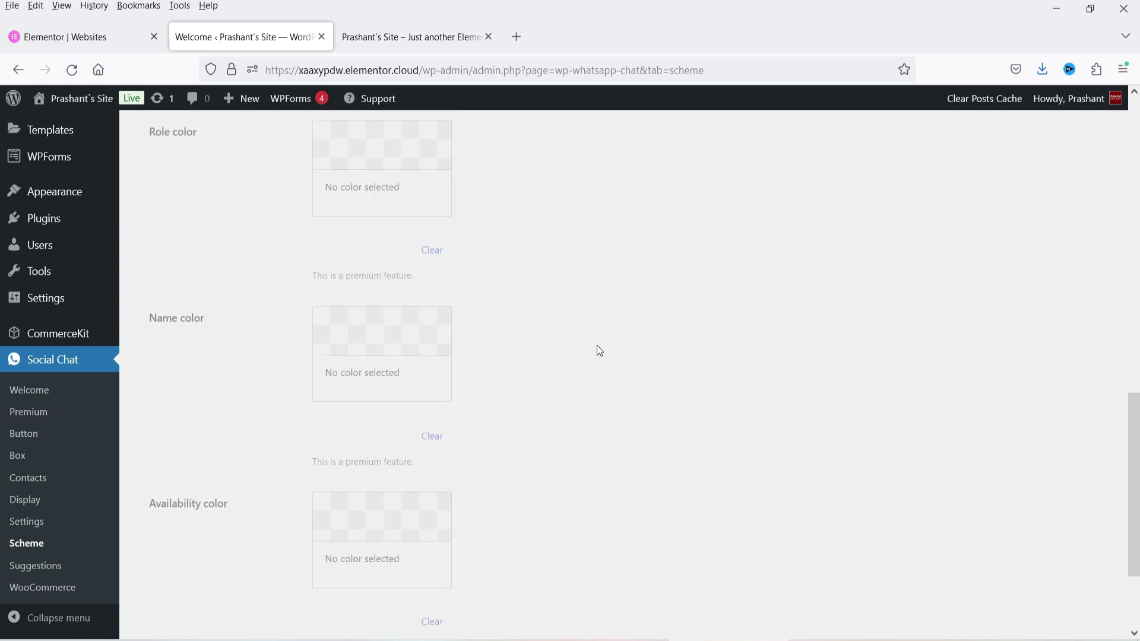
pyautogui.scroll(-3, 599, 351)
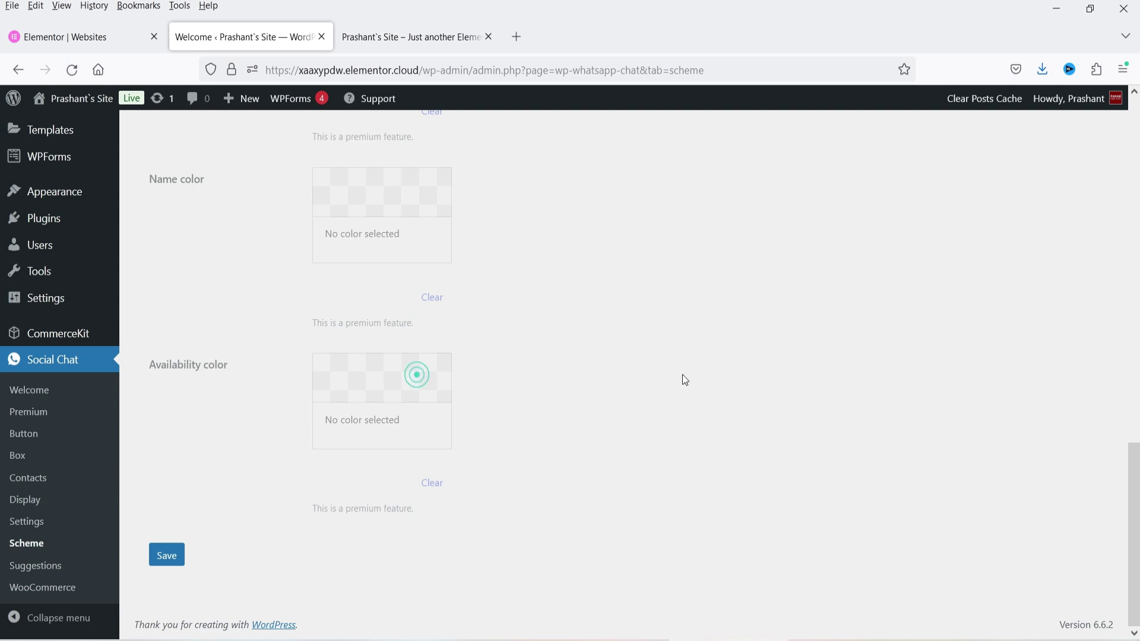
pyautogui.scroll(4, 382, 383)
pyautogui.scroll(-4, 439, 401)
pyautogui.click(385, 37)
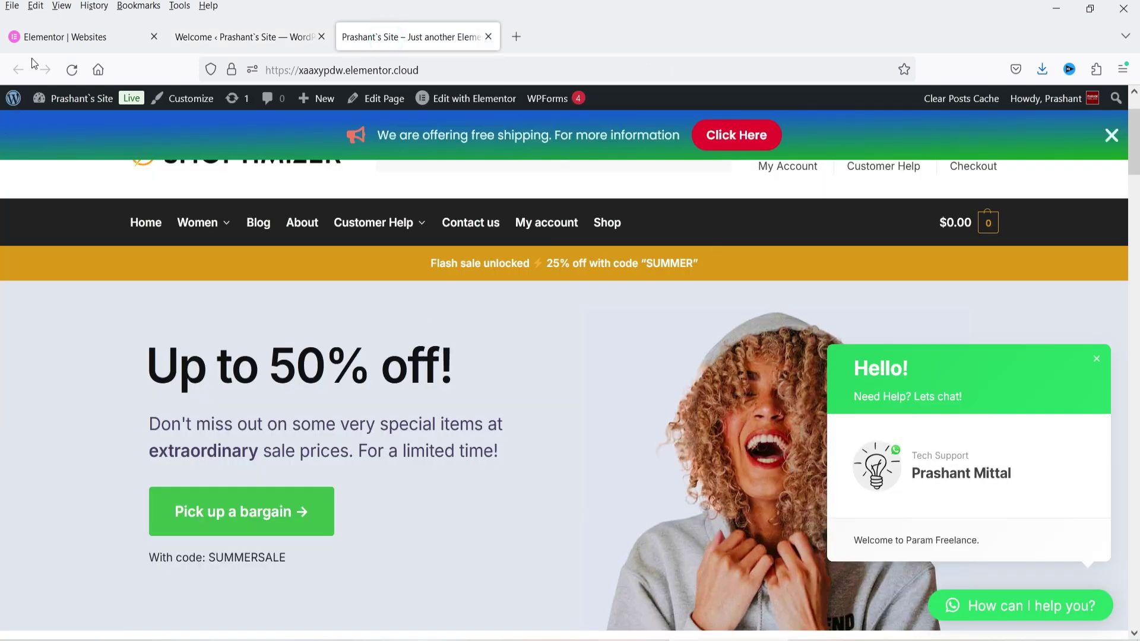
# Reload the storefront and open the chat box to see the dark blue header behind 'Hello!'.
pyautogui.click(71, 69)
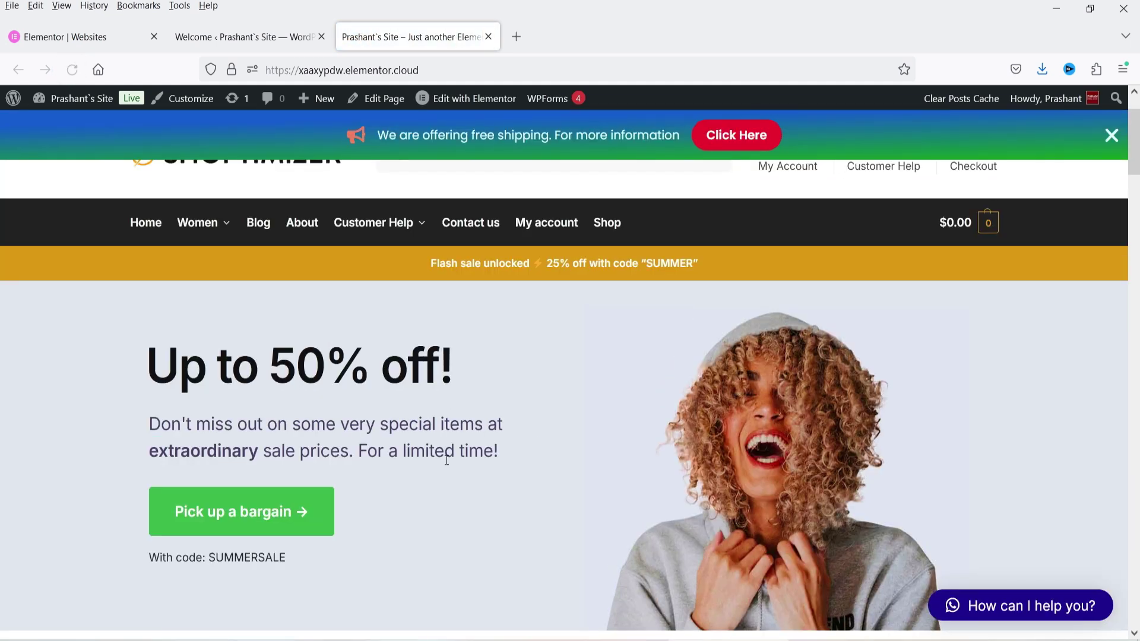
pyautogui.click(1041, 609)
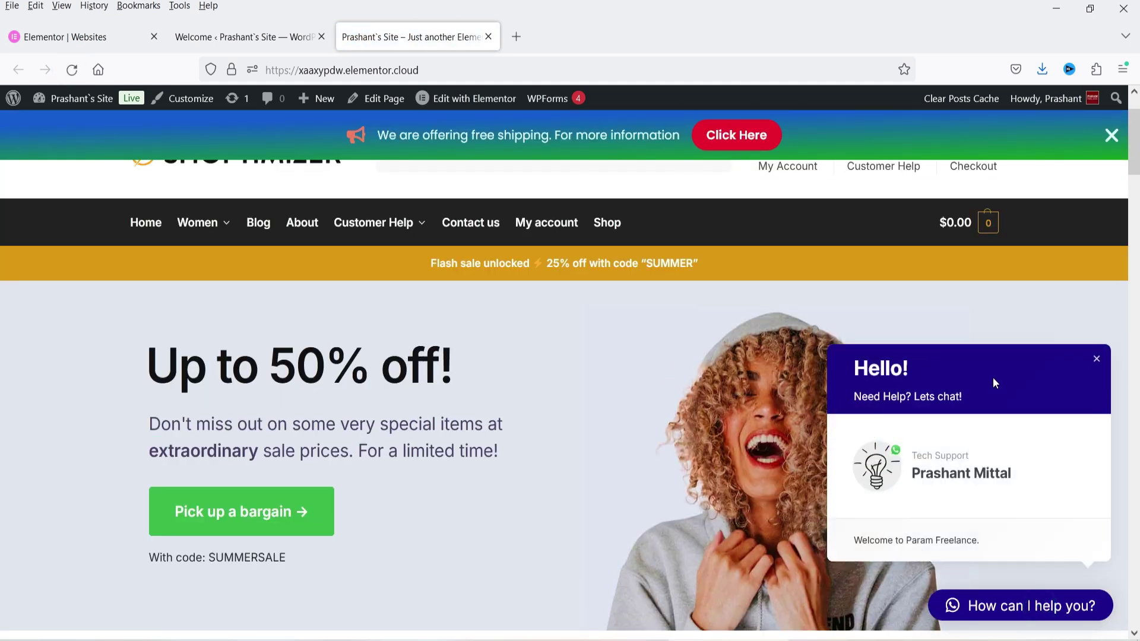
pyautogui.click(256, 28)
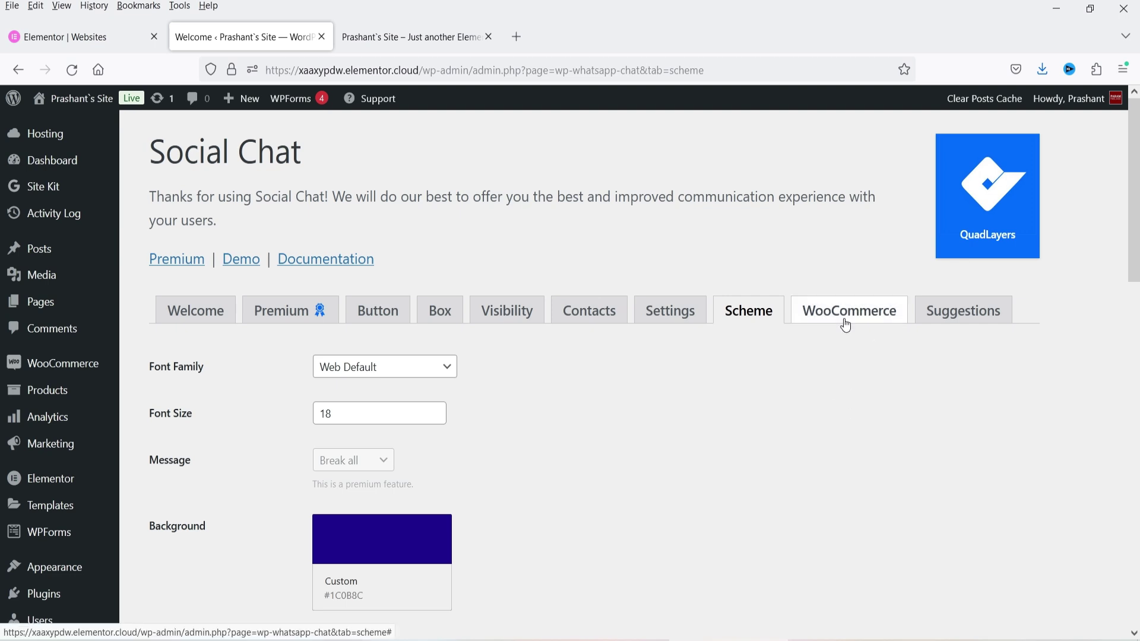
pyautogui.click(405, 37)
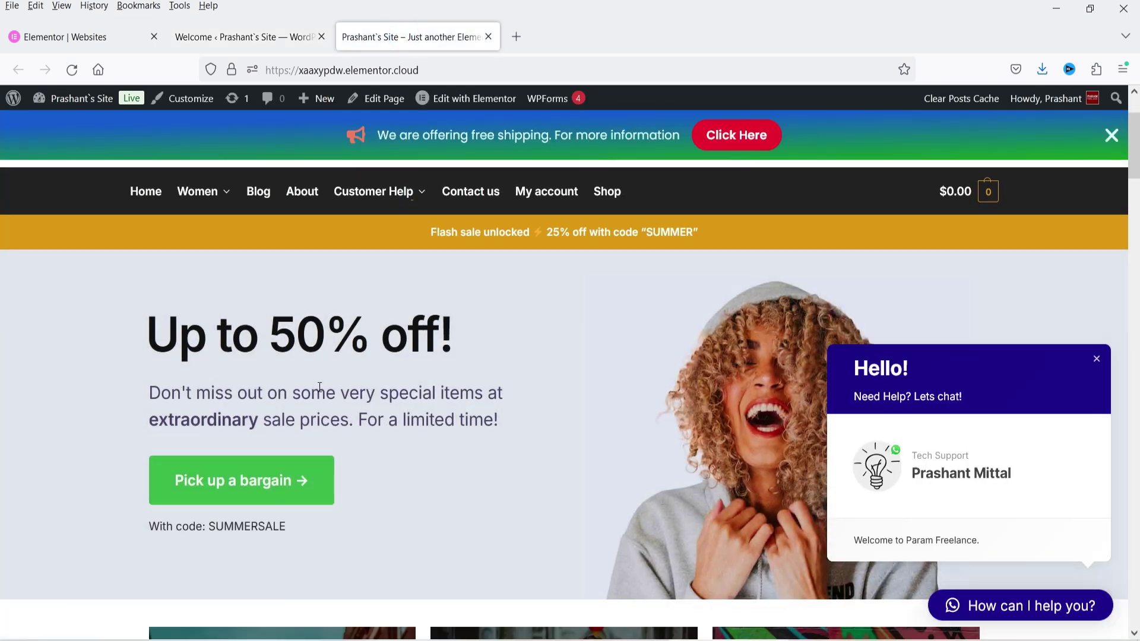
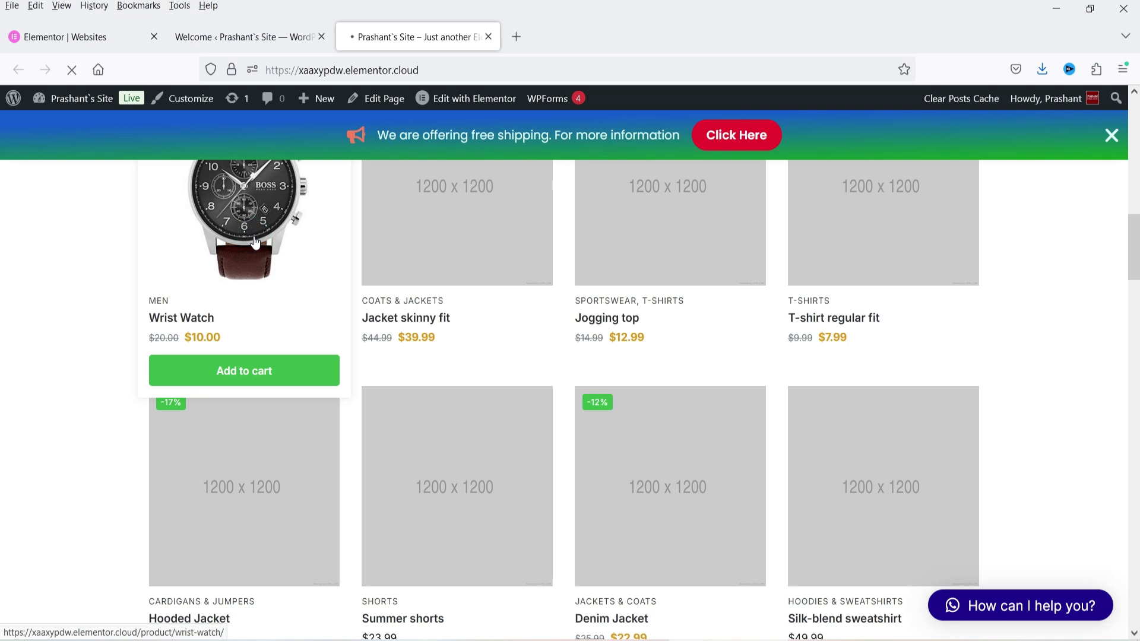
# Set the WooCommerce product-page button position to Before "Add To Cart" form.
pyautogui.scroll(-4, 861, 283)
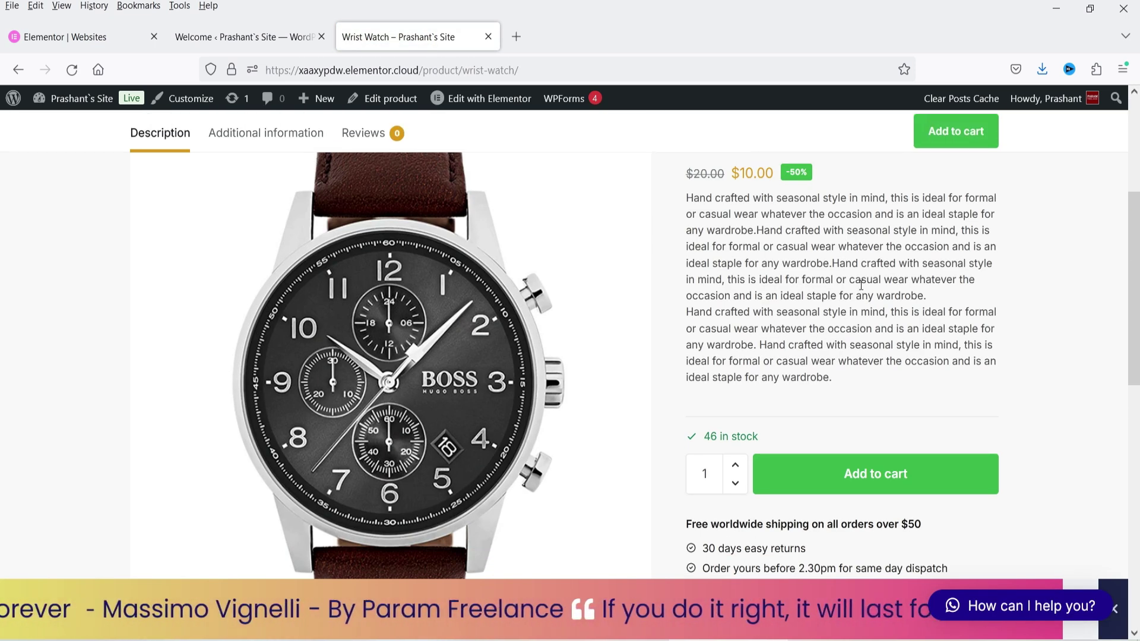
pyautogui.scroll(-3, 941, 552)
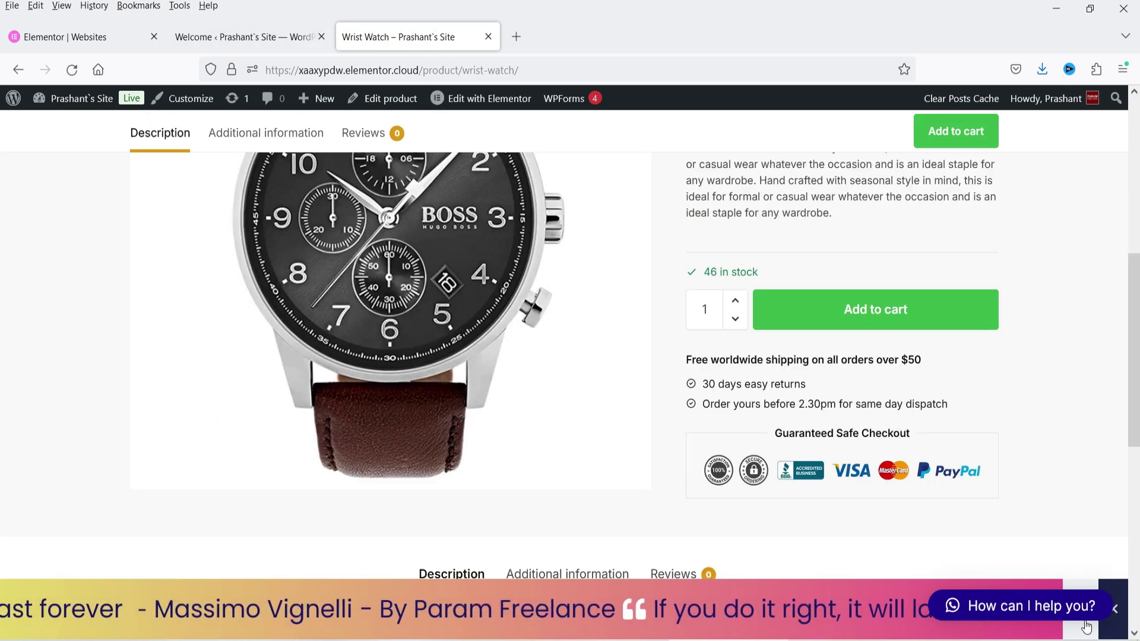
pyautogui.click(251, 45)
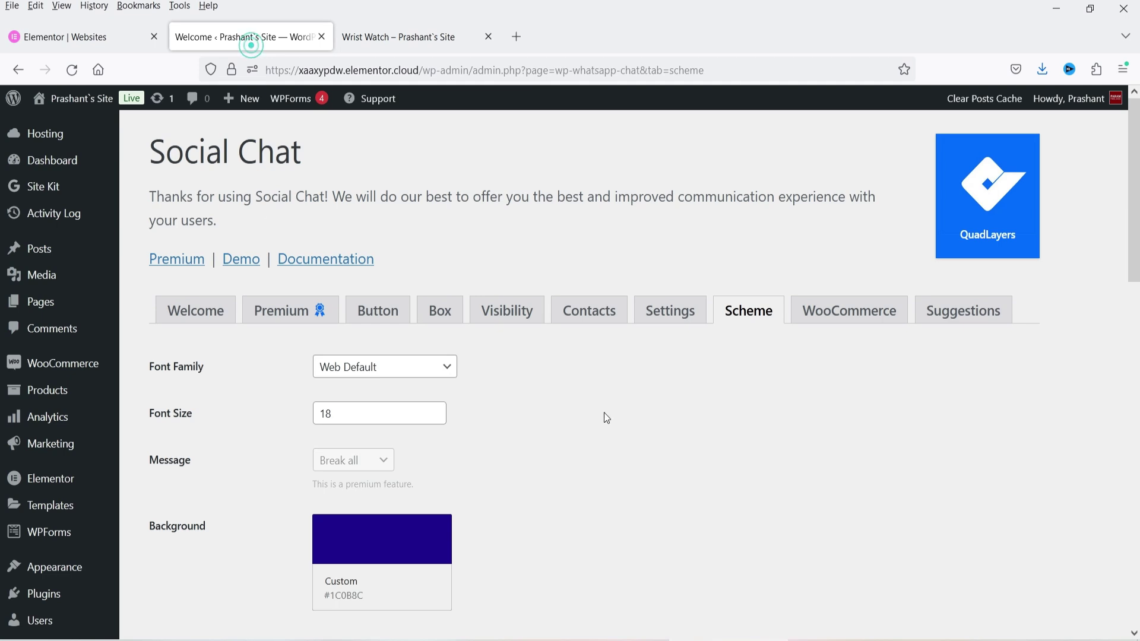
pyautogui.click(850, 315)
pyautogui.scroll(-3, 252, 270)
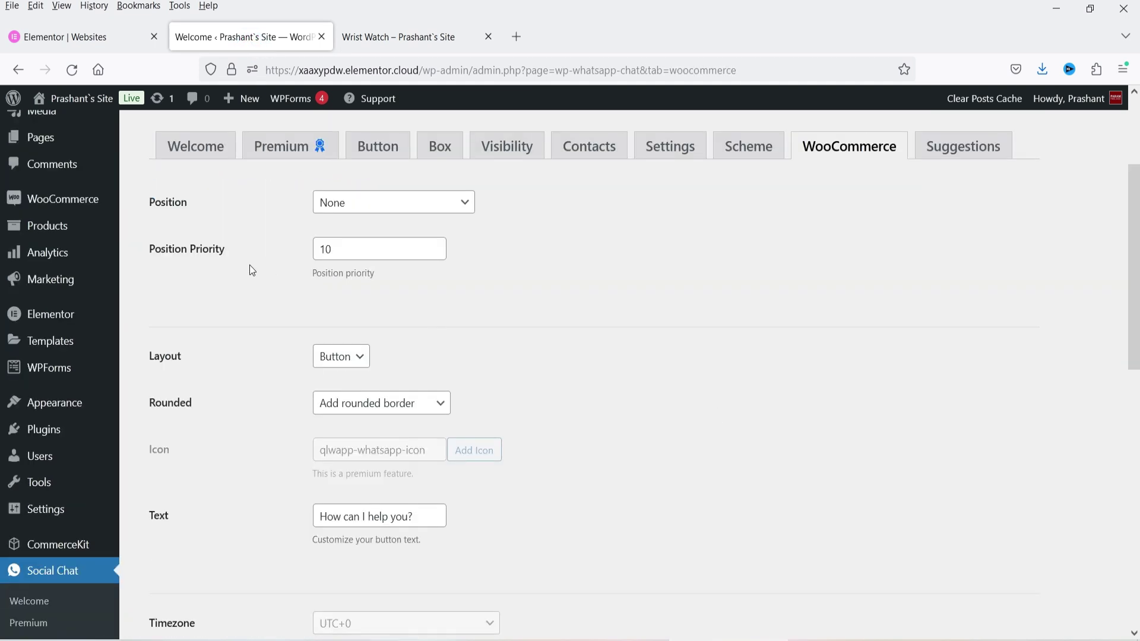
pyautogui.click(394, 205)
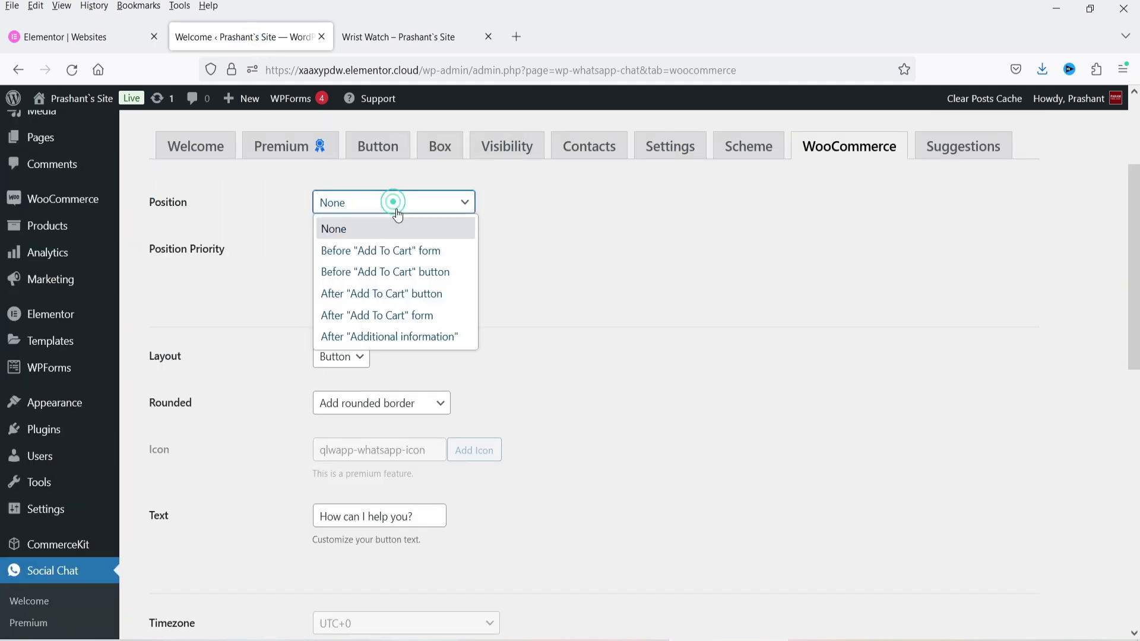
pyautogui.click(413, 255)
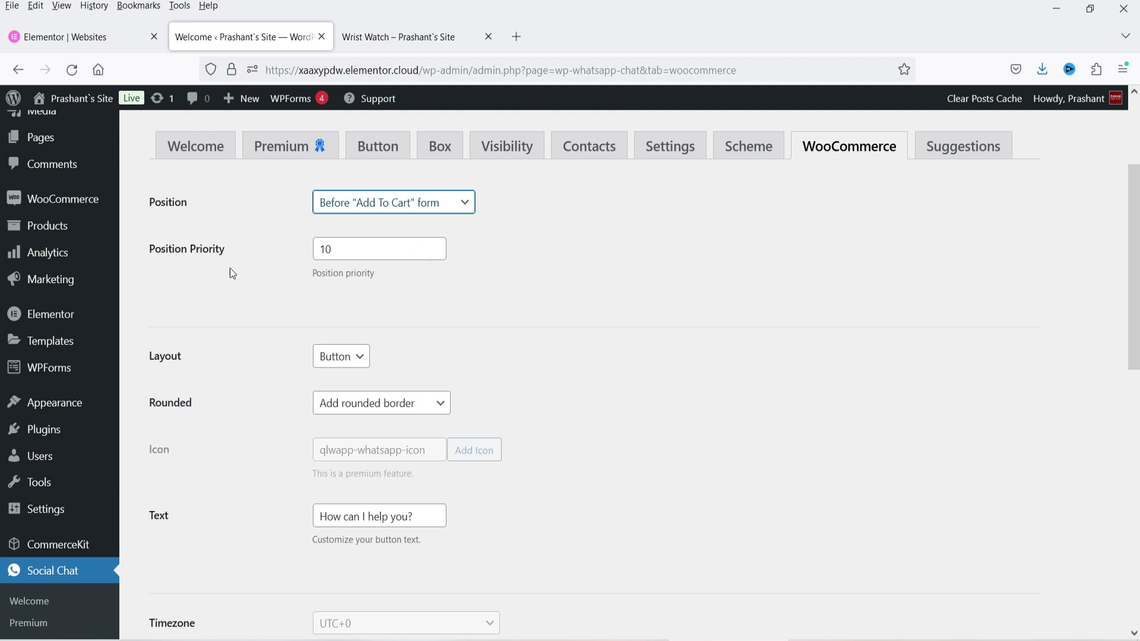
pyautogui.scroll(-5, 394, 237)
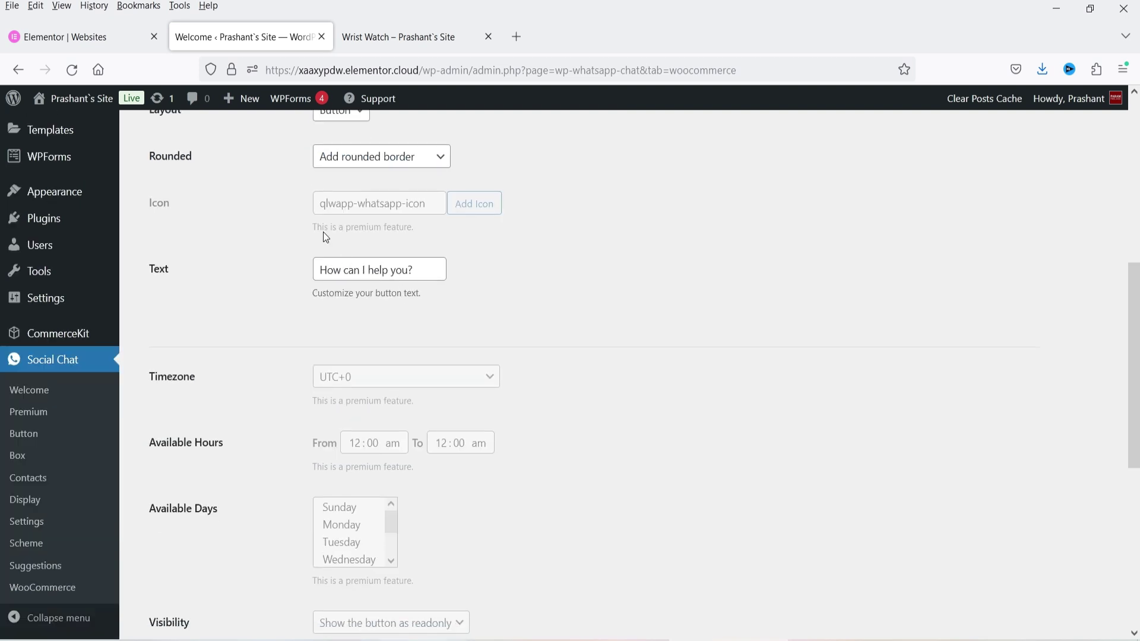
pyautogui.scroll(3, 384, 244)
pyautogui.click(357, 279)
pyautogui.click(595, 317)
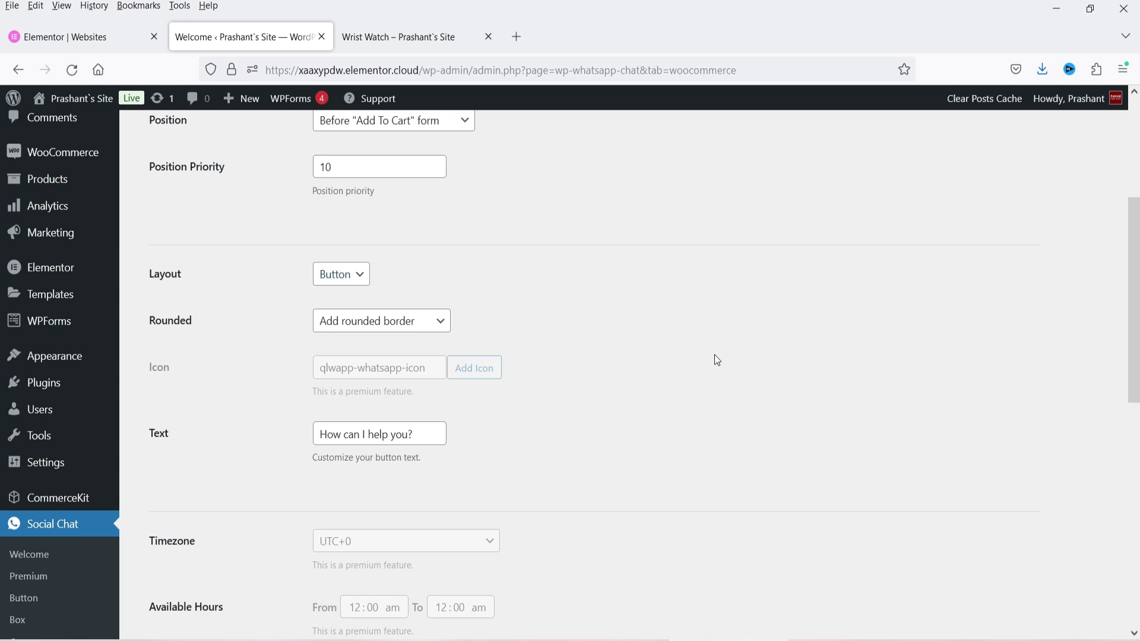
# Change the WooCommerce message to 'Hello! I need help with the product.' and save.
pyautogui.scroll(-3, 695, 356)
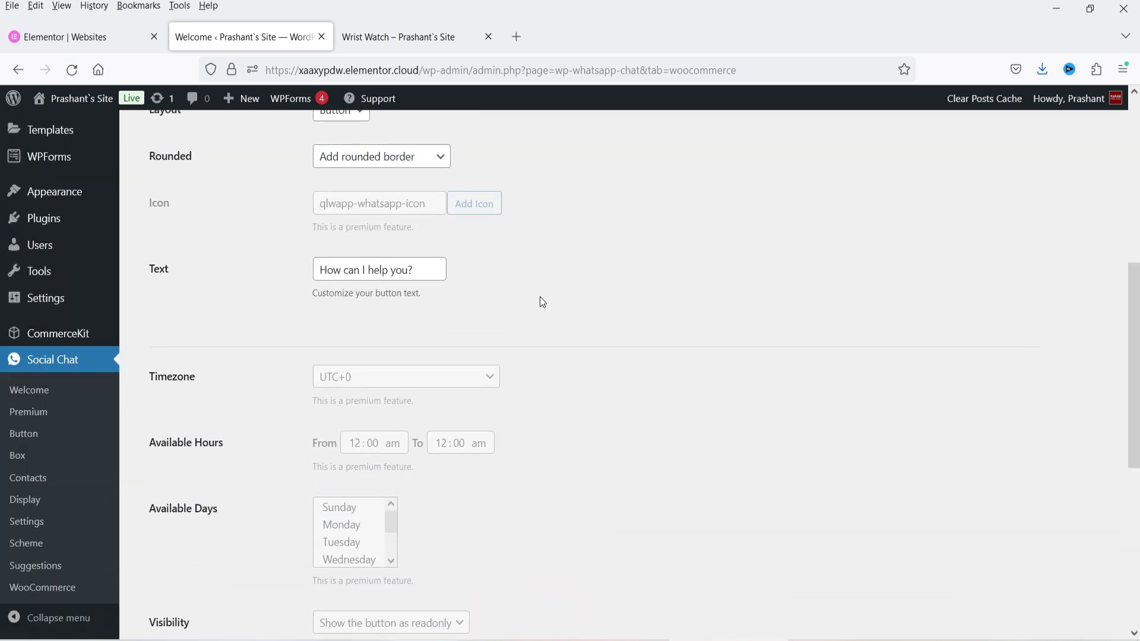
pyautogui.scroll(-4, 536, 299)
pyautogui.scroll(-3, 354, 210)
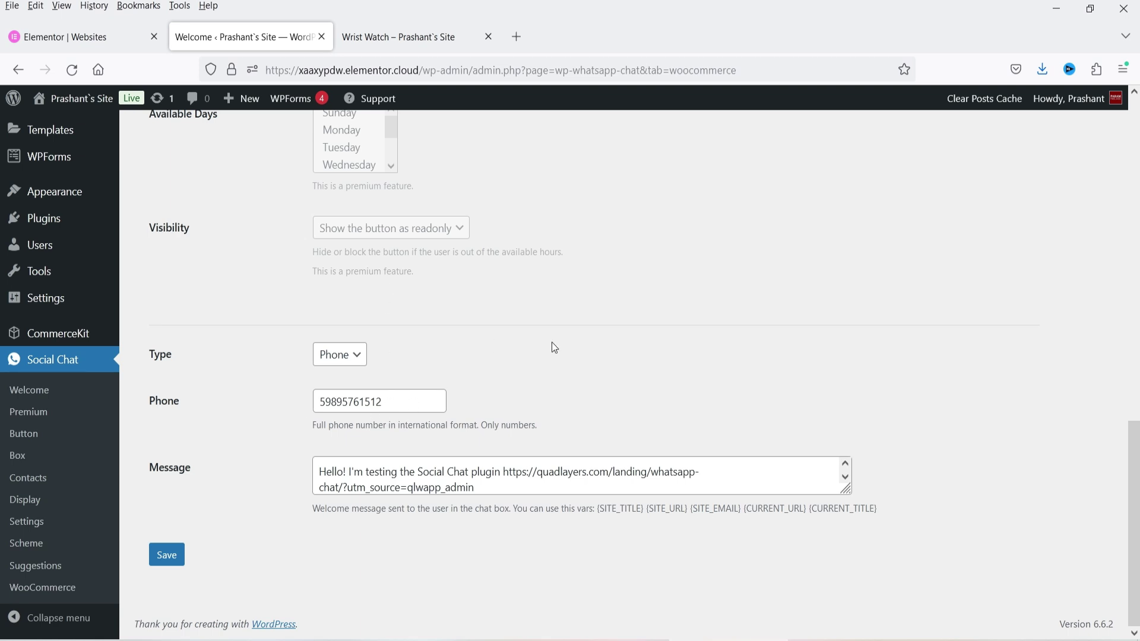
pyautogui.click(333, 473)
pyautogui.moveTo(320, 472); pyautogui.dragTo(475, 487)
pyautogui.click(776, 357)
pyautogui.tripleClick(500, 474)
pyautogui.click(407, 472)
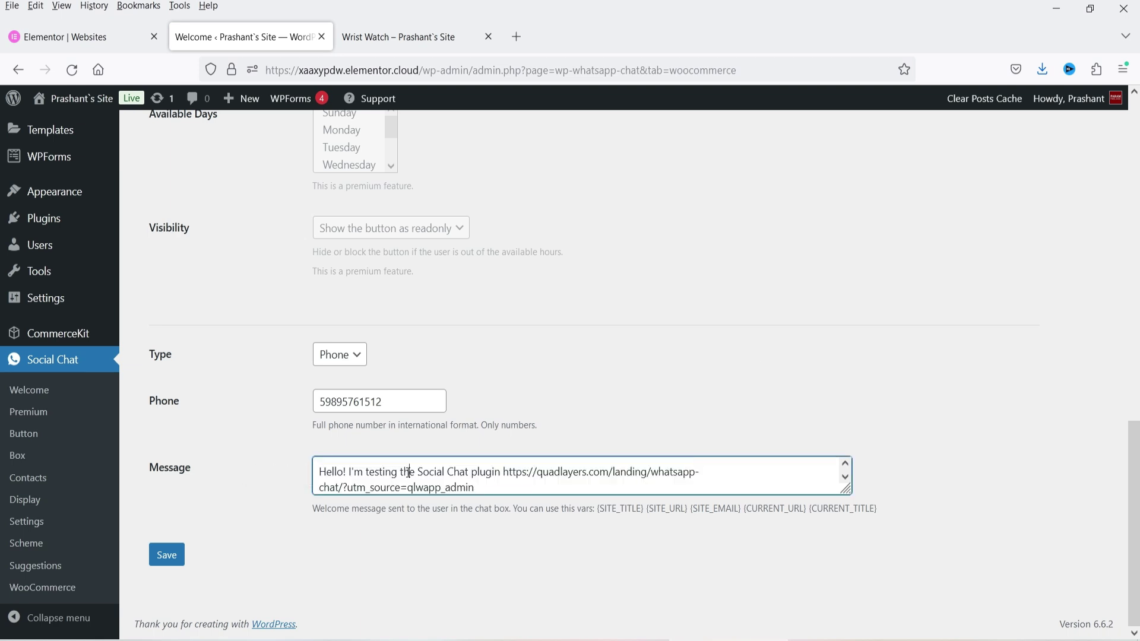
pyautogui.moveTo(349, 473); pyautogui.dragTo(985, 492)
pyautogui.write('I need help with the product.')
pyautogui.press('BackSpace')
pyautogui.click(166, 555)
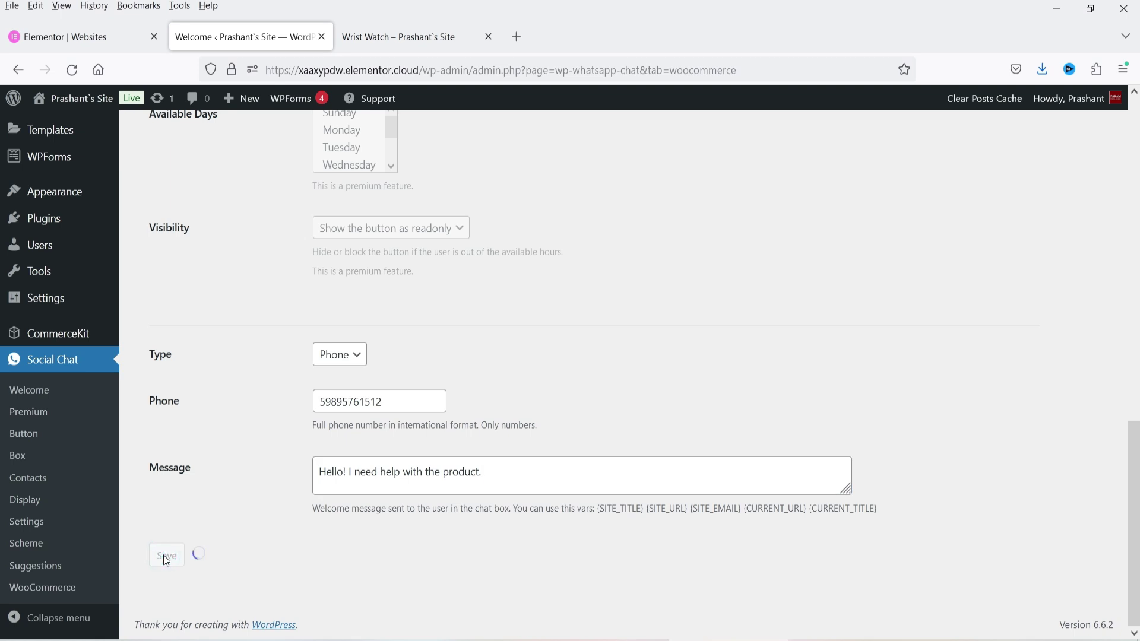
pyautogui.click(401, 37)
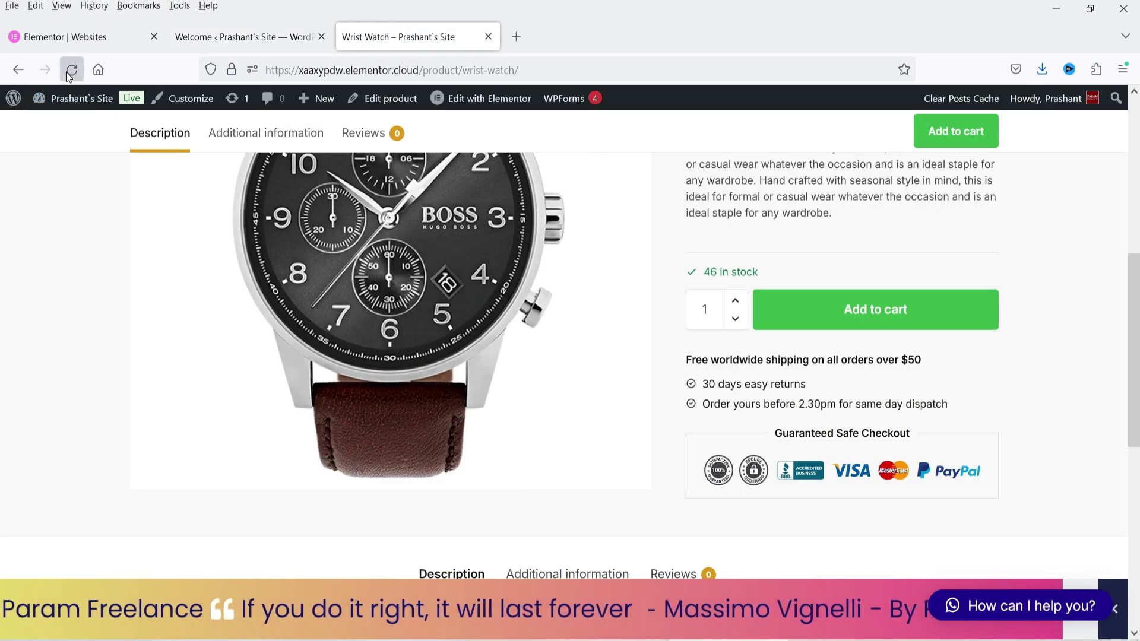
# Reload the Wrist Watch page and check that 'How can I help you?' opens a WhatsApp chat.
pyautogui.click(71, 70)
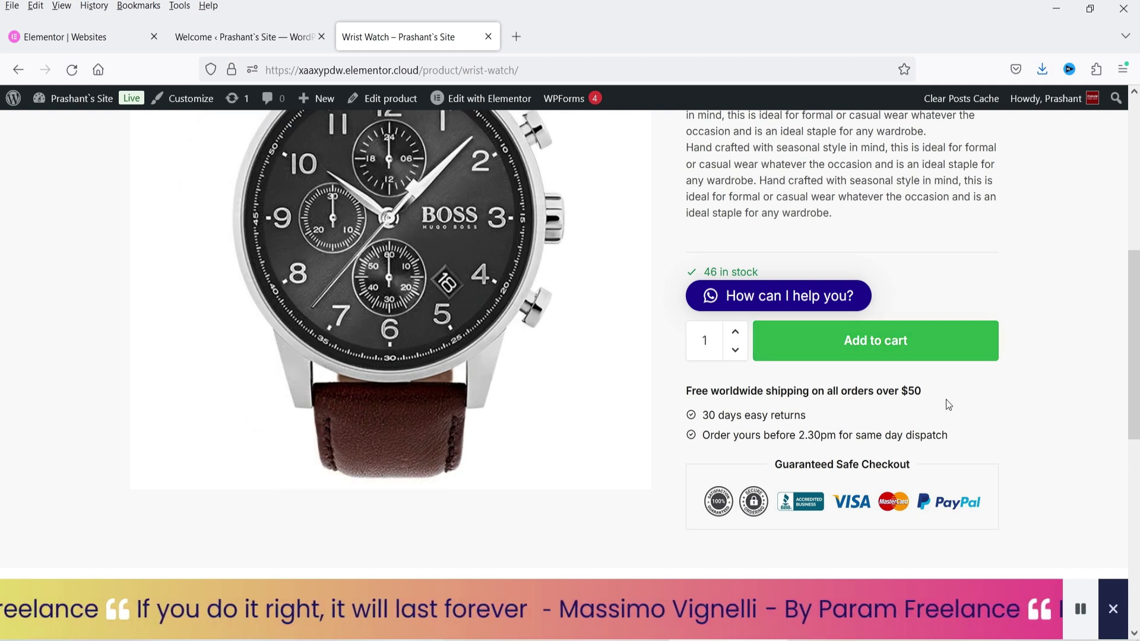
pyautogui.click(784, 296)
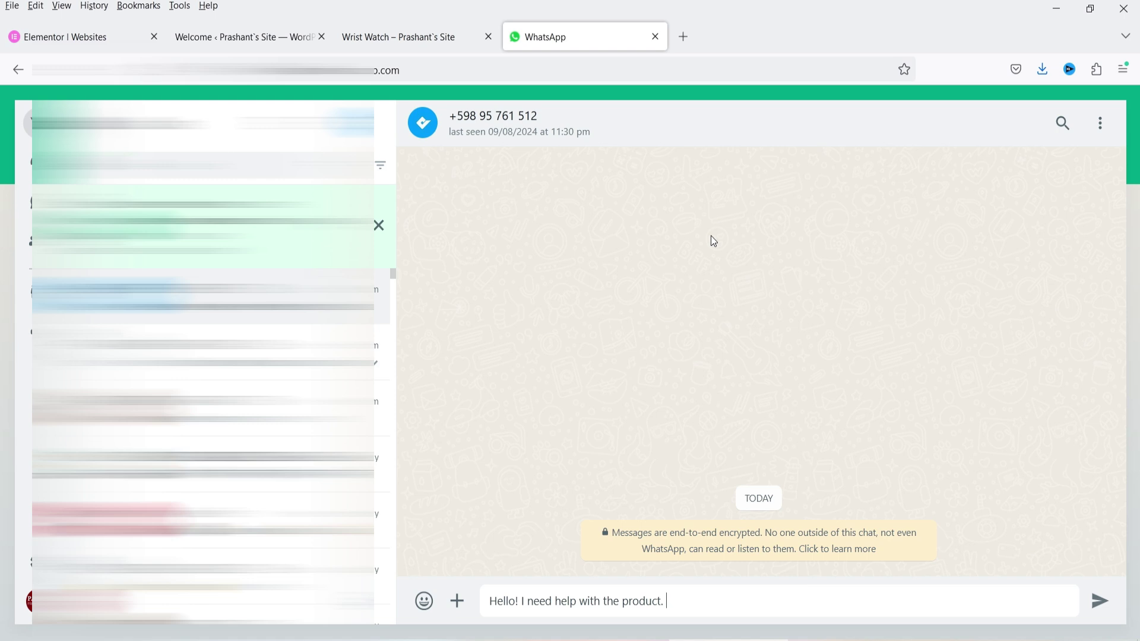
pyautogui.click(407, 36)
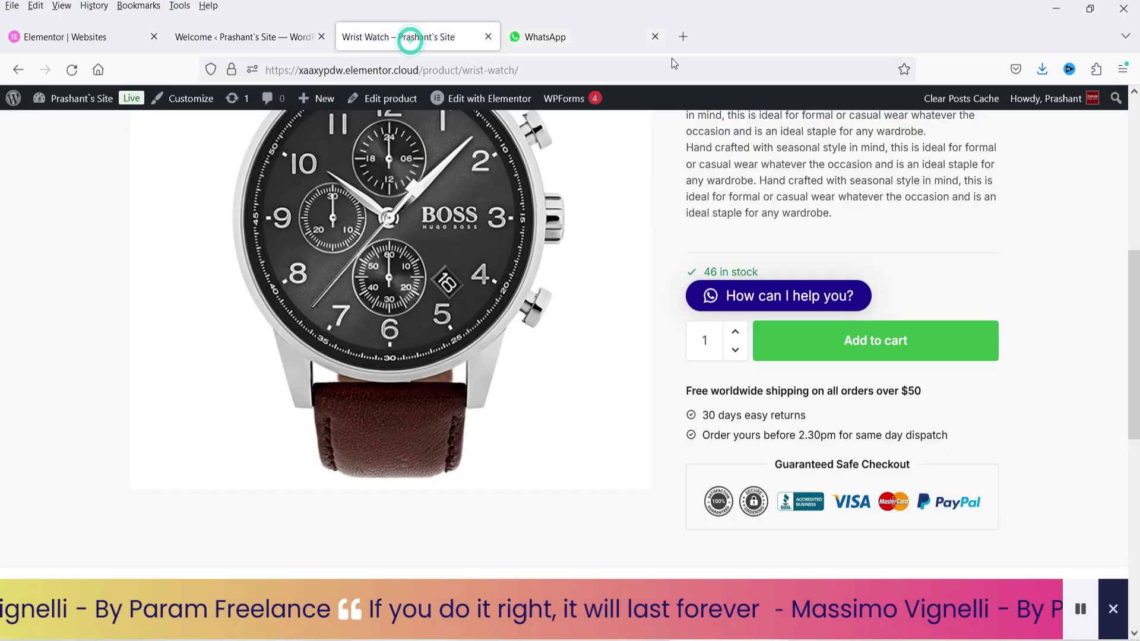
pyautogui.click(655, 36)
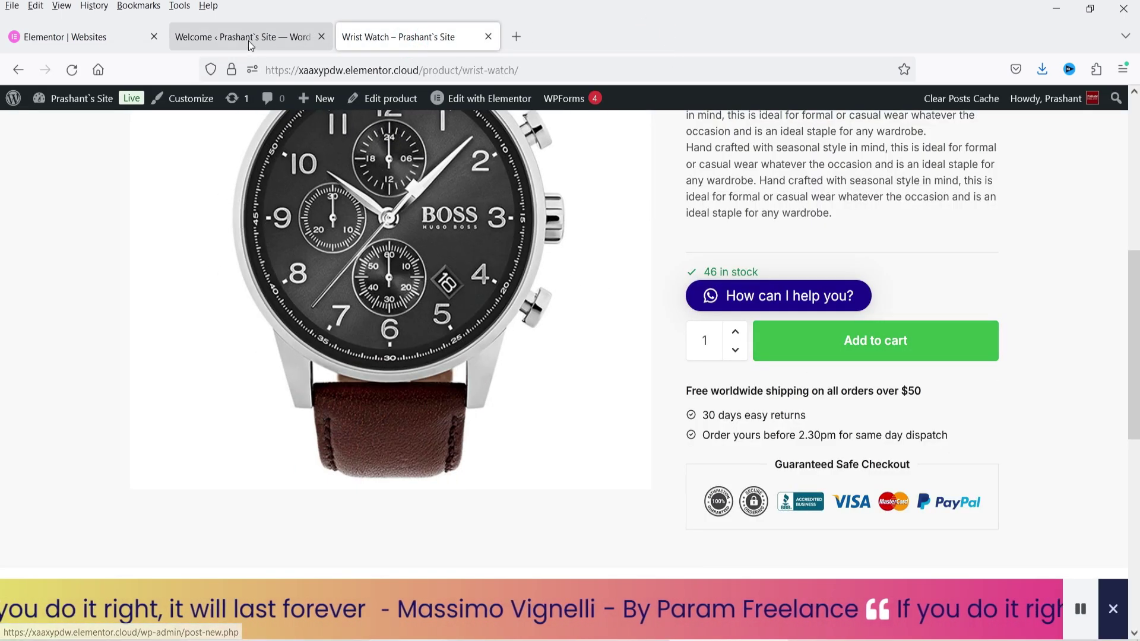
# Change the button position to After "Add To Cart" form and save.
pyautogui.click(248, 38)
pyautogui.scroll(7, 588, 362)
pyautogui.scroll(3, 590, 351)
pyautogui.click(446, 219)
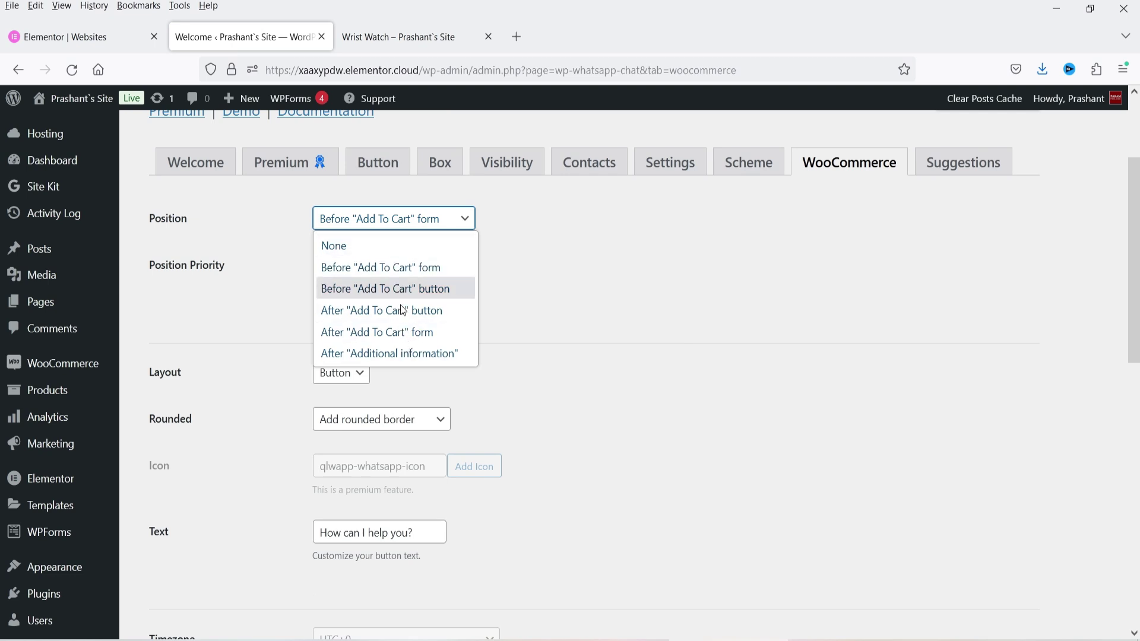
pyautogui.click(408, 333)
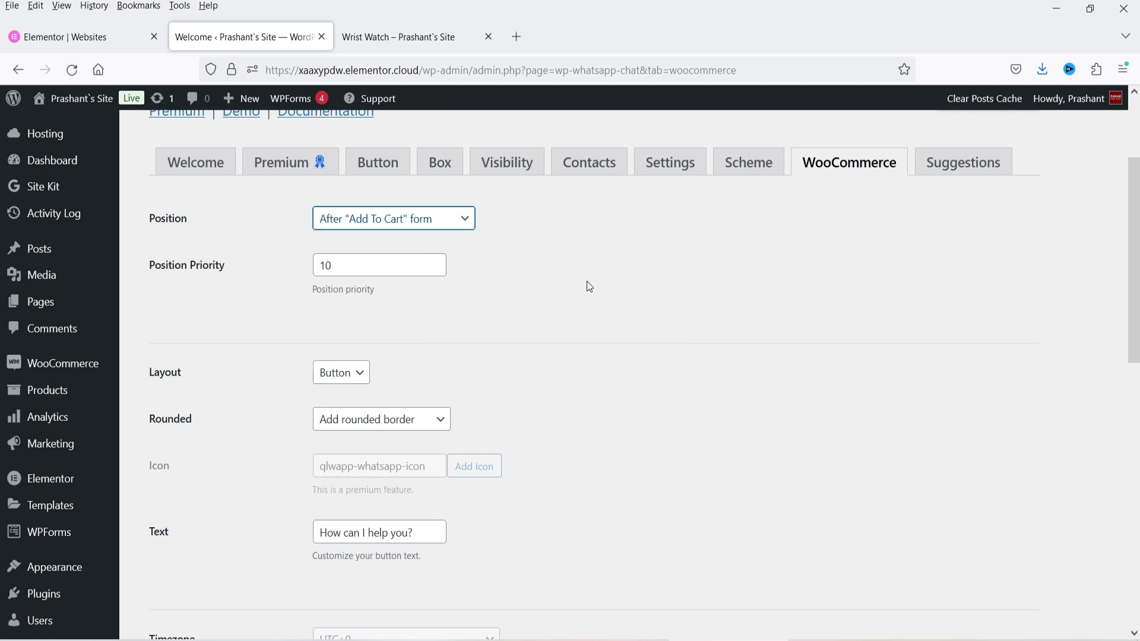
pyautogui.scroll(-10, 580, 352)
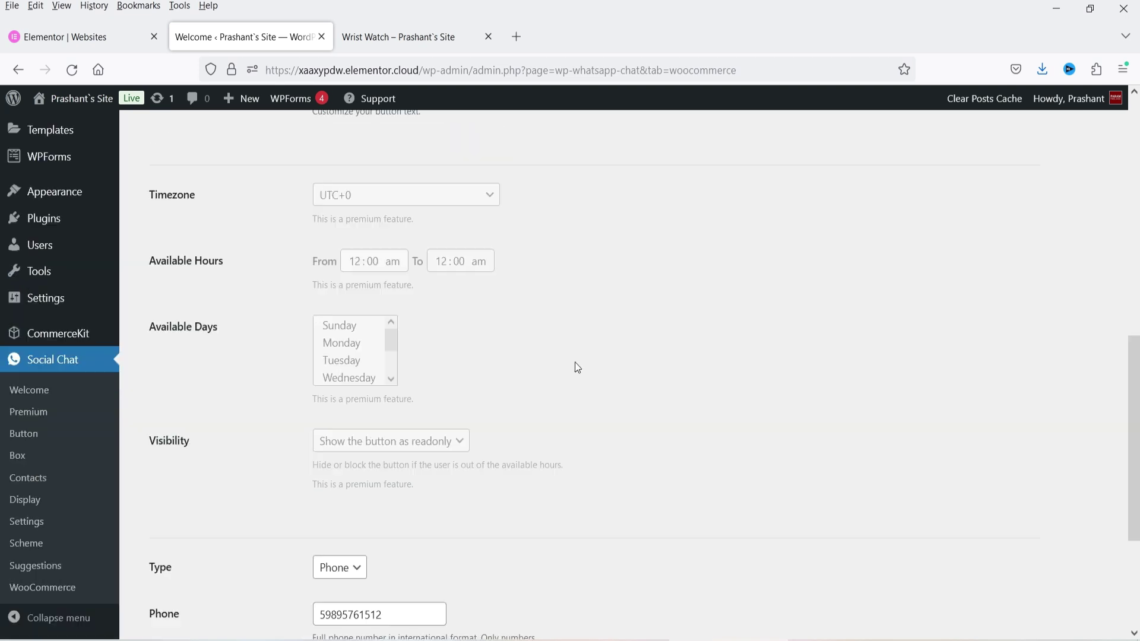
pyautogui.click(166, 558)
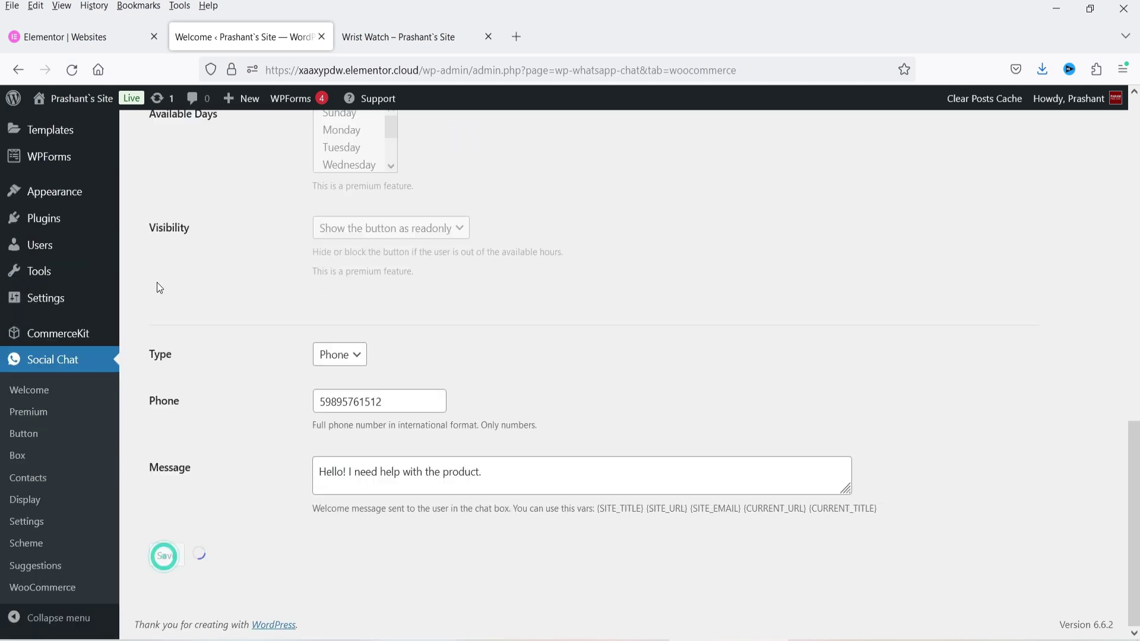
# Reload the Wrist Watch page to verify the button now sits below Add to cart.
pyautogui.click(404, 36)
pyautogui.click(72, 70)
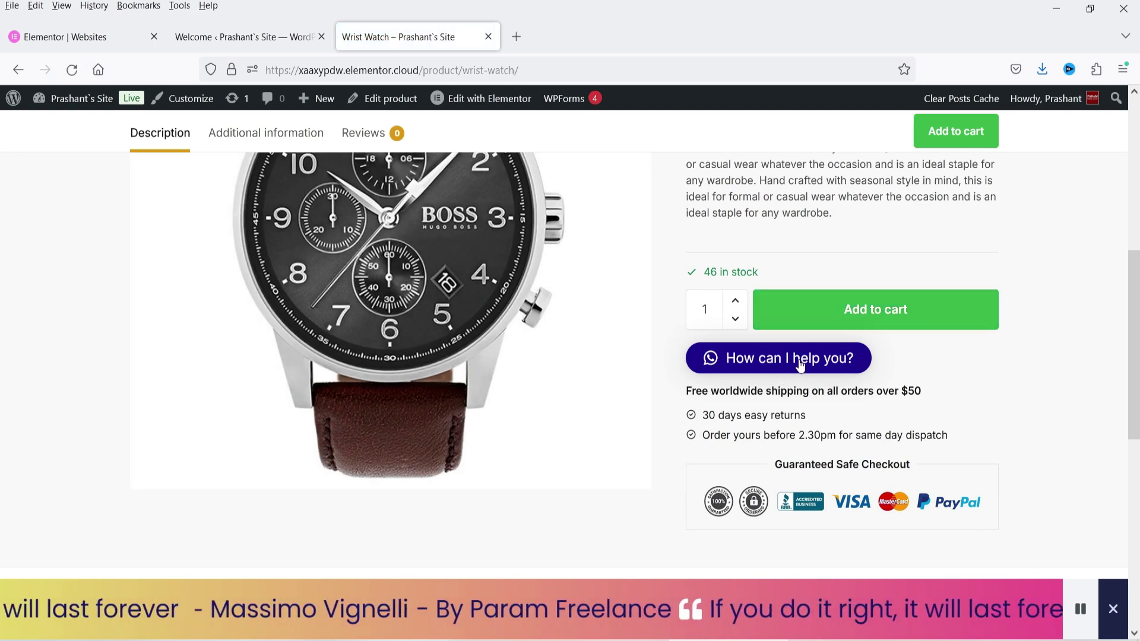
pyautogui.scroll(2, 963, 305)
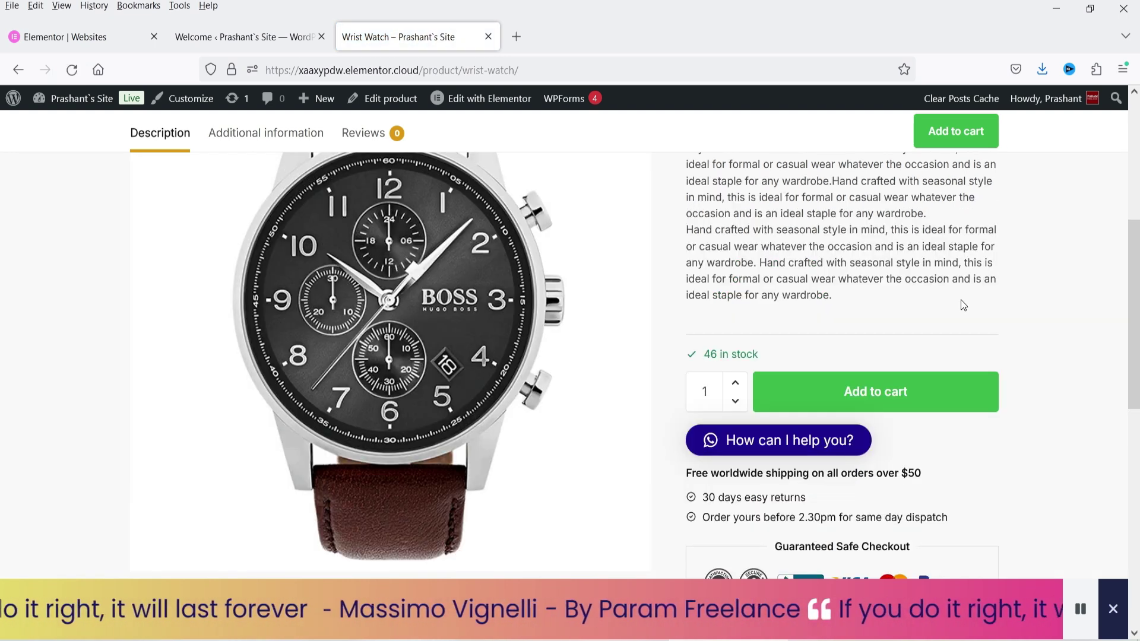
pyautogui.click(244, 36)
pyautogui.scroll(15, 1034, 345)
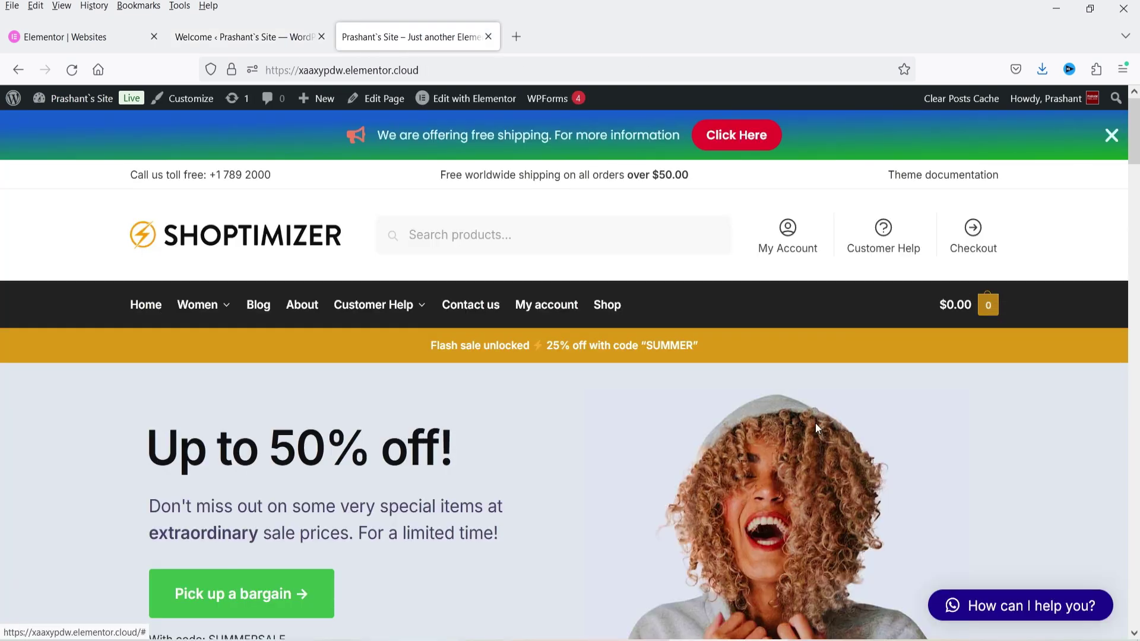
# Upload, install and activate the wp-whatsapp-chat-pro-dyh0y5 zip as a new plugin.
pyautogui.click(256, 38)
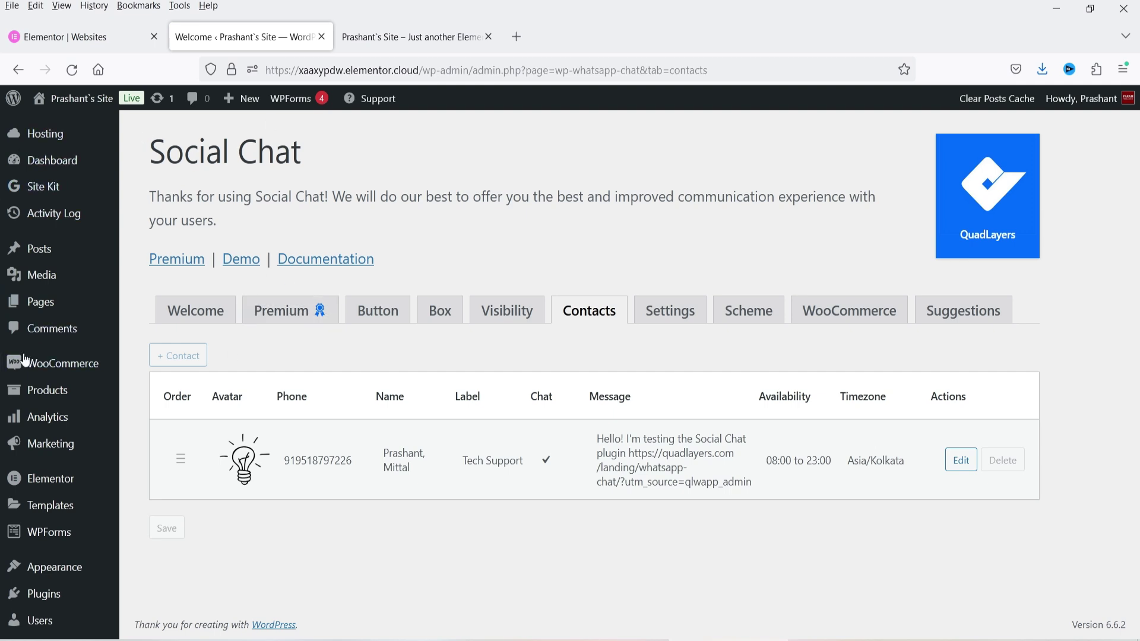
pyautogui.moveTo(36, 593)
pyautogui.click(169, 561)
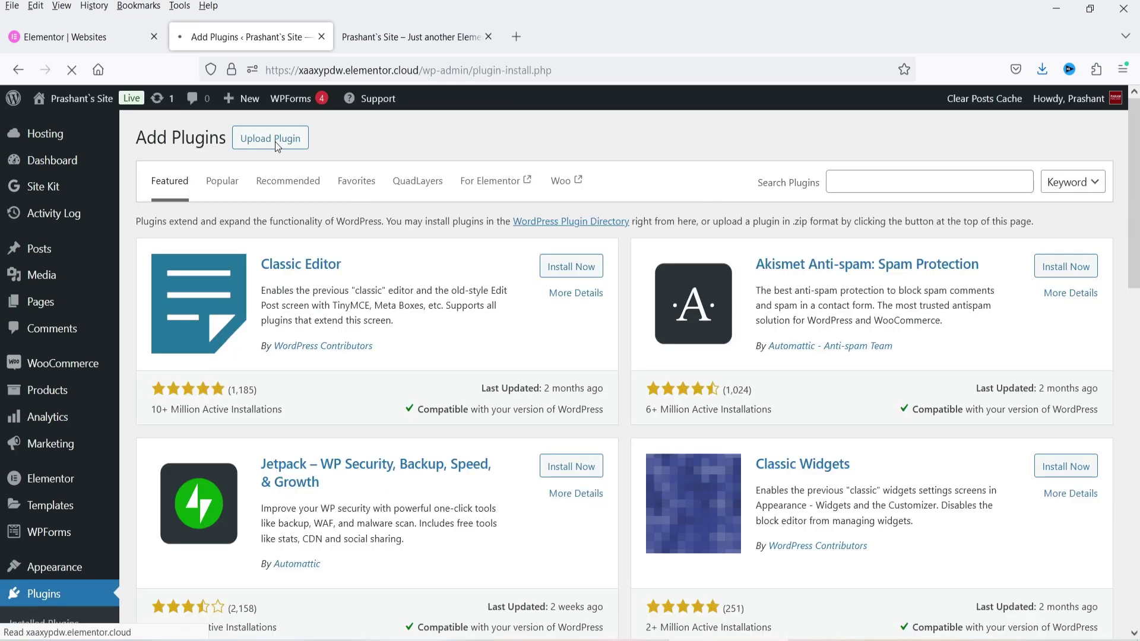
pyautogui.click(272, 137)
pyautogui.click(524, 280)
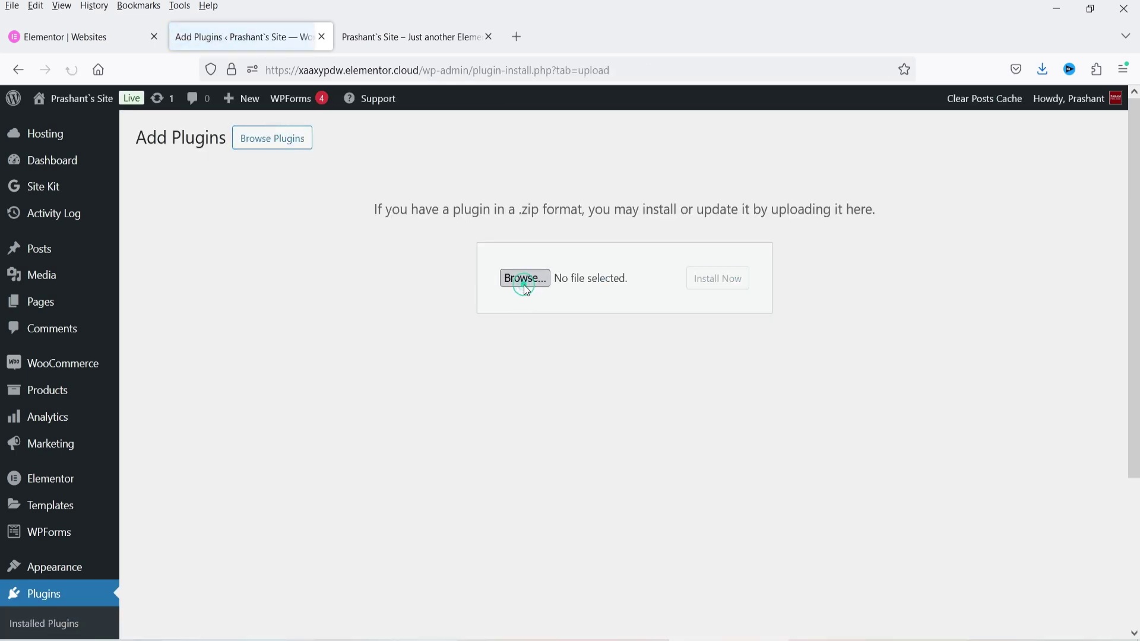
pyautogui.click(413, 146)
pyautogui.doubleClick(414, 146)
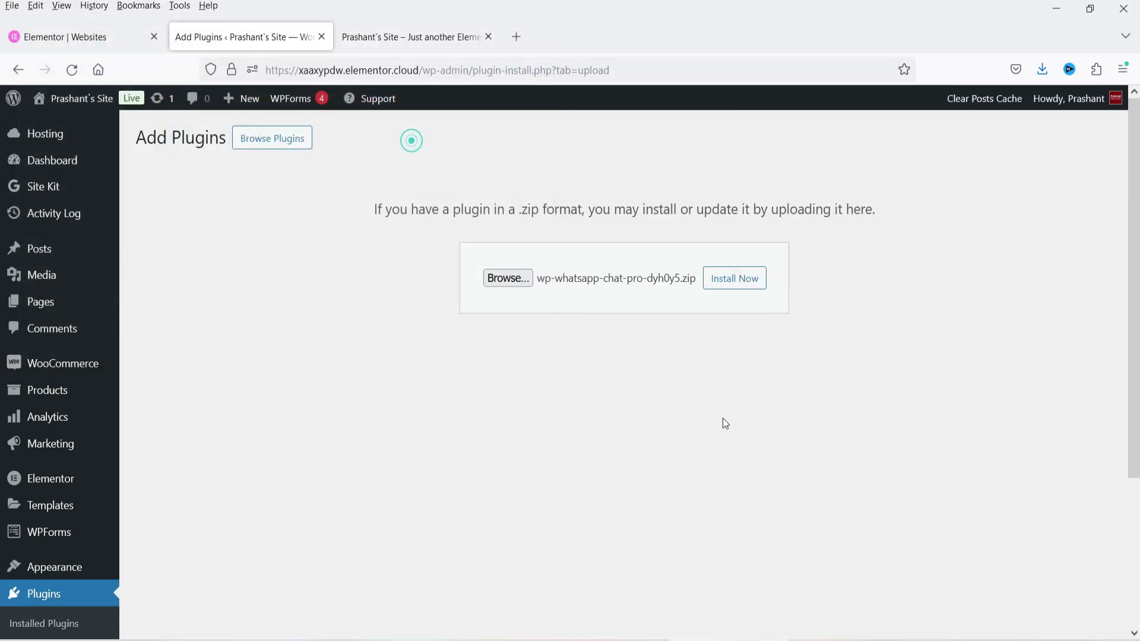
pyautogui.click(749, 282)
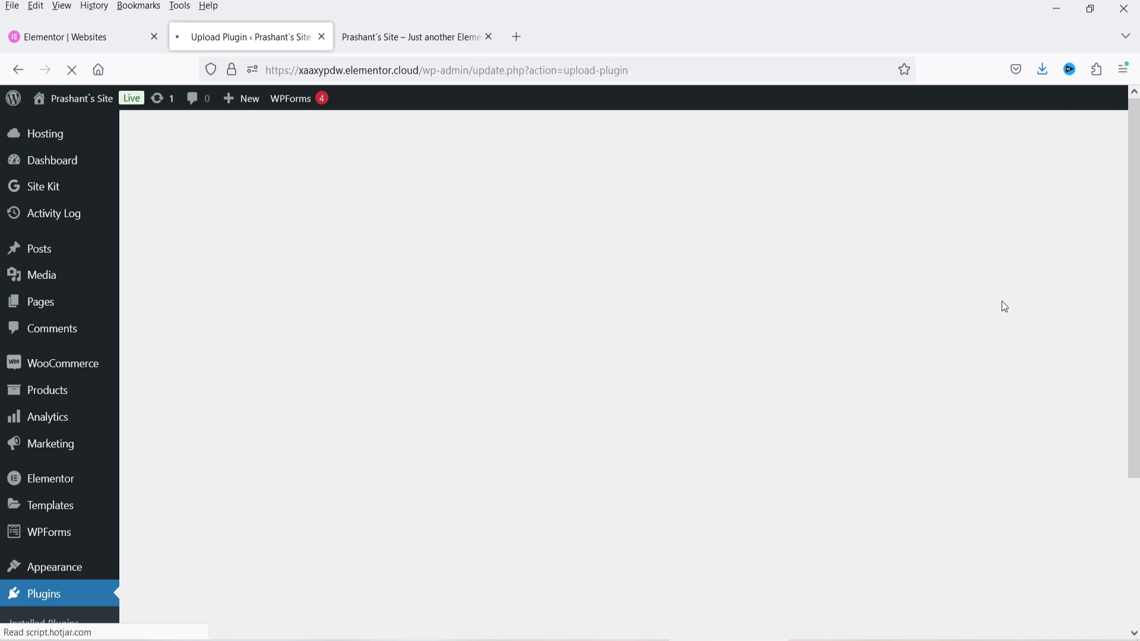
pyautogui.click(190, 282)
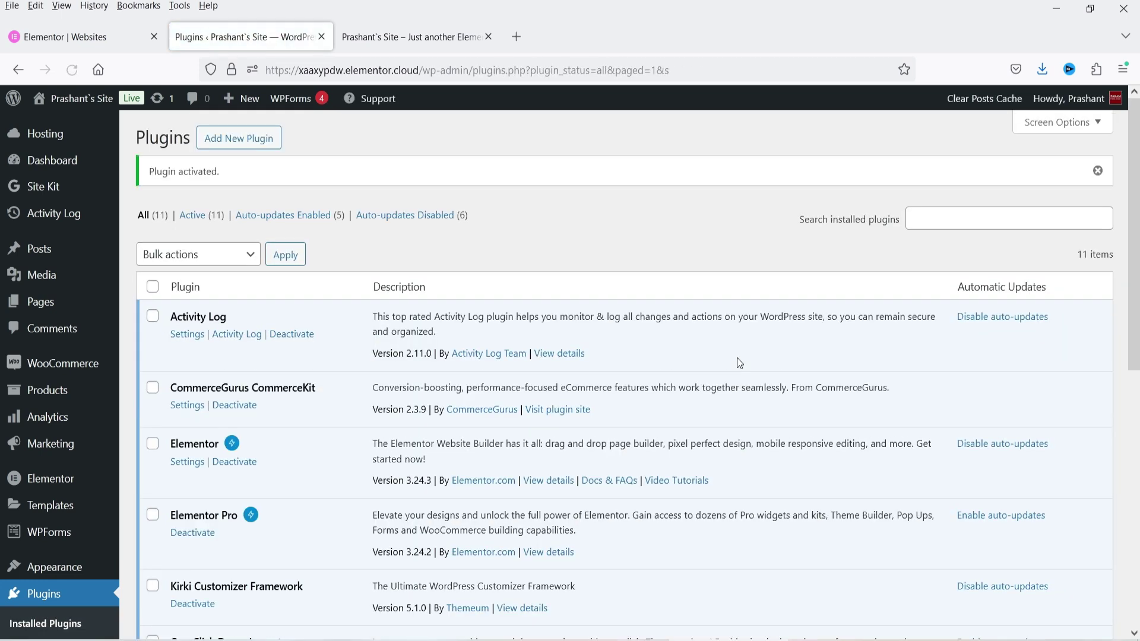
pyautogui.scroll(-8, 36, 264)
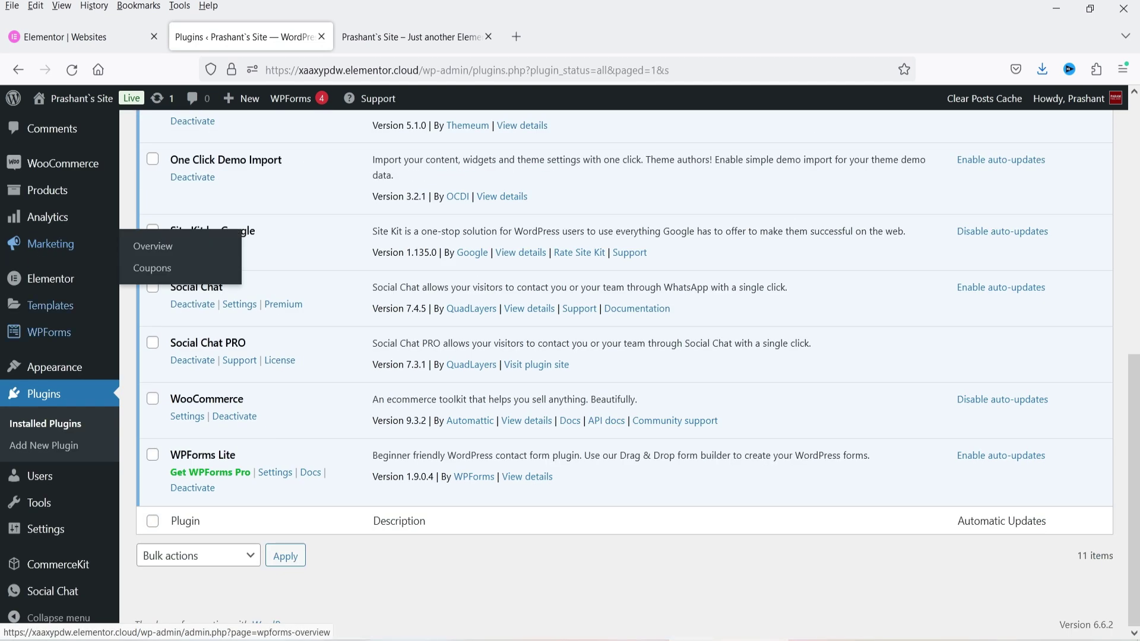
pyautogui.click(51, 592)
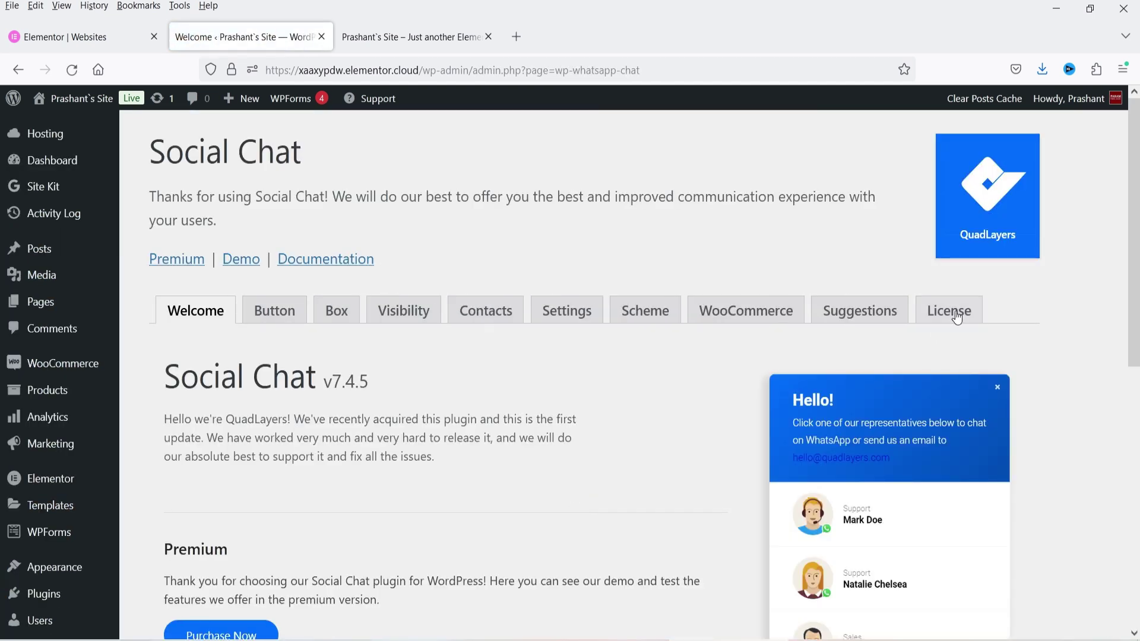
# Review the License tab's market, account e-mail and key fields against the QuadLayers account page.
pyautogui.click(957, 318)
pyautogui.scroll(-2, 1003, 318)
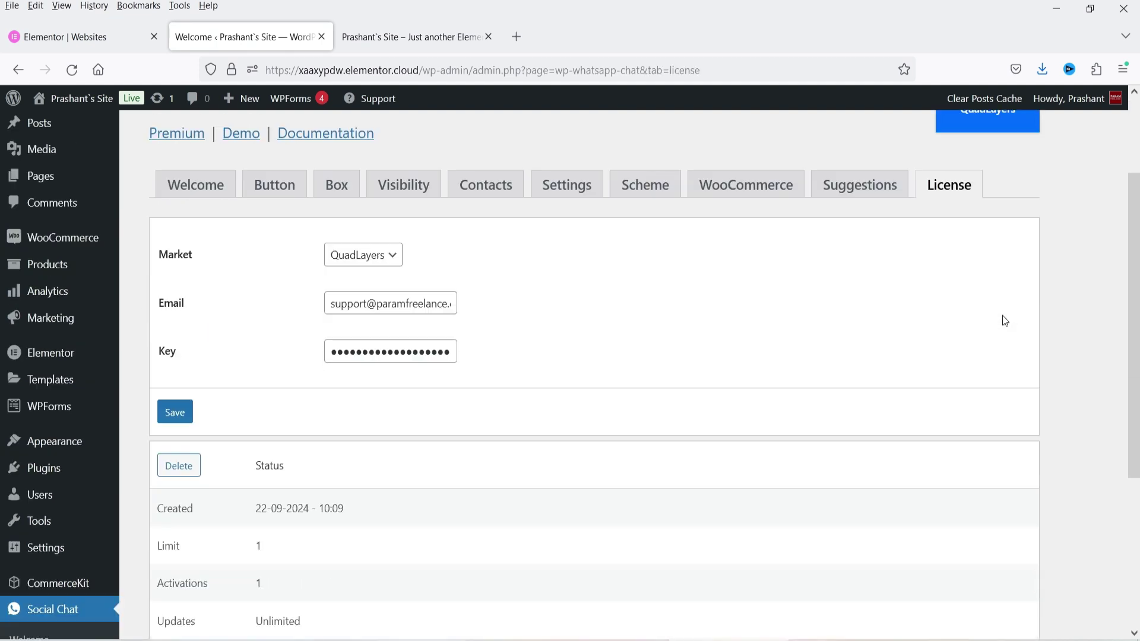
pyautogui.scroll(-1, 1004, 321)
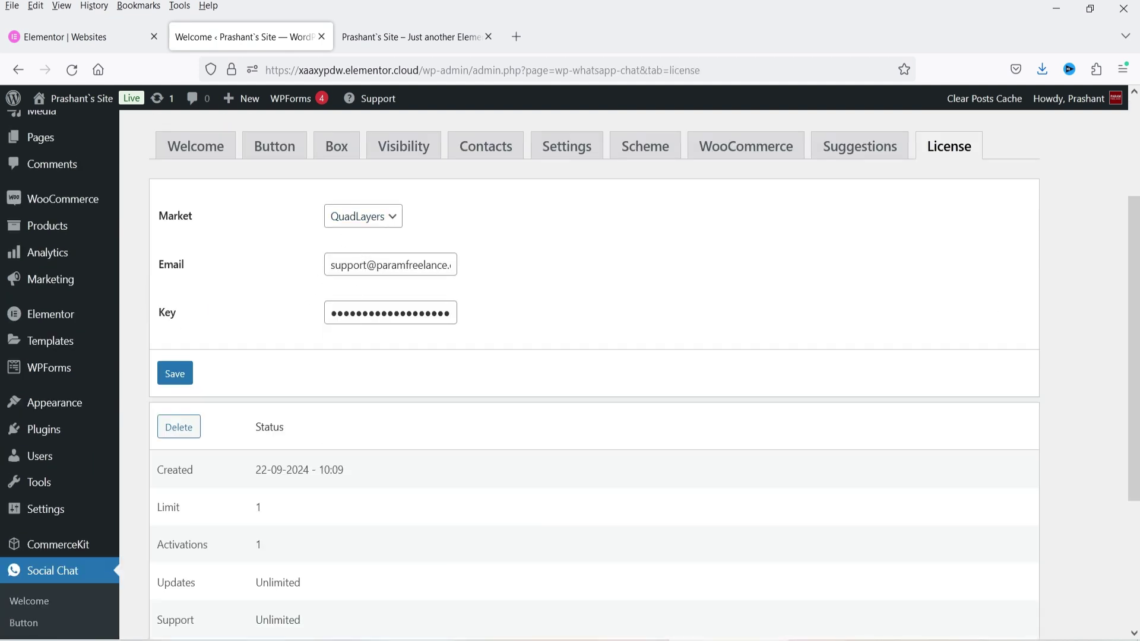
pyautogui.hotkey('alt', 'Tab')
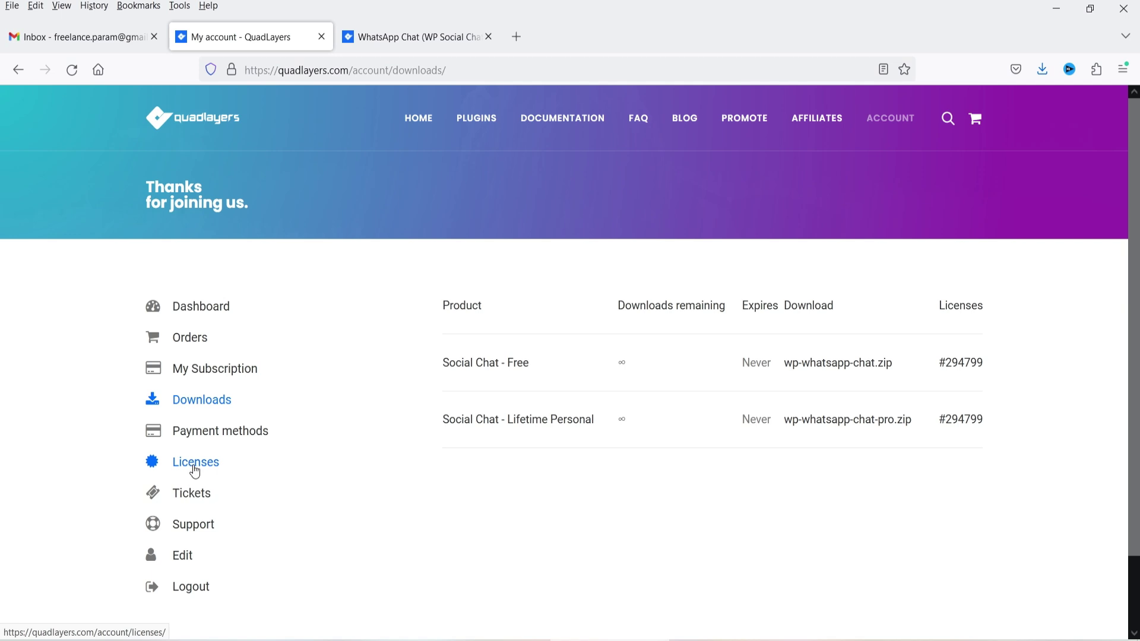
pyautogui.hotkey('alt', 'Tab')
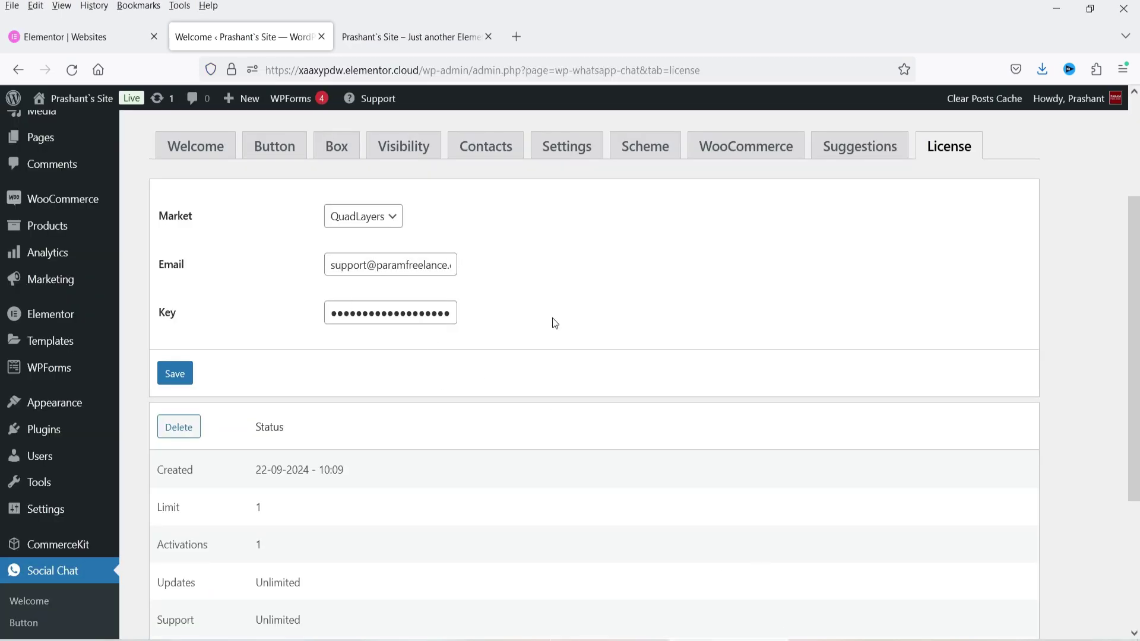
pyautogui.scroll(3, 601, 337)
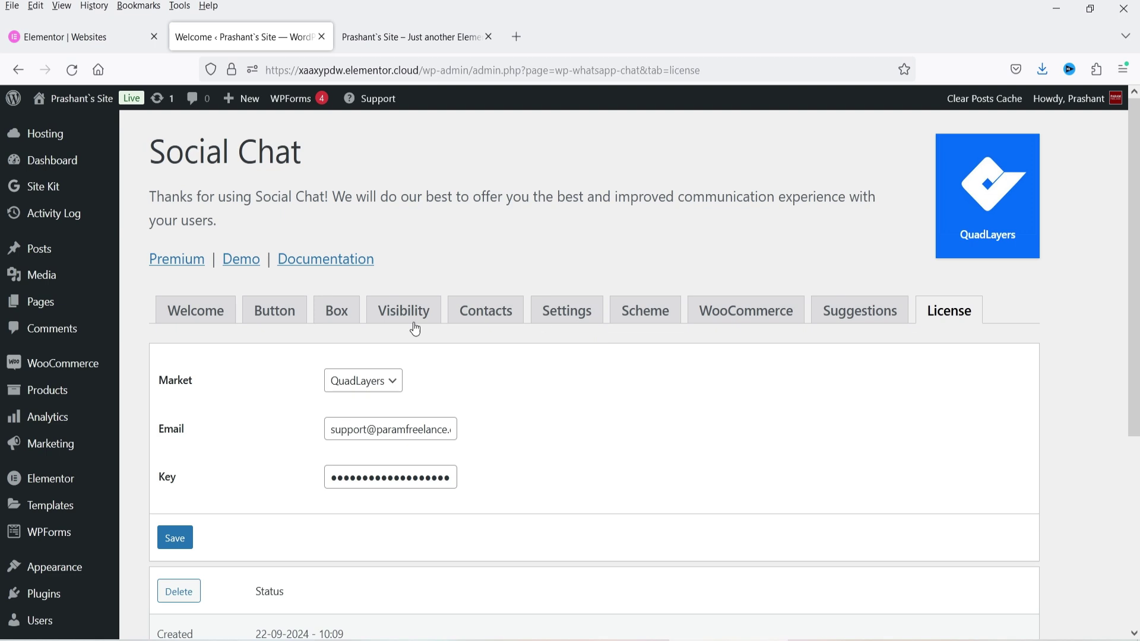
# Give the chat button a Shake Vertical animation with a 3-second delay and save.
pyautogui.click(270, 317)
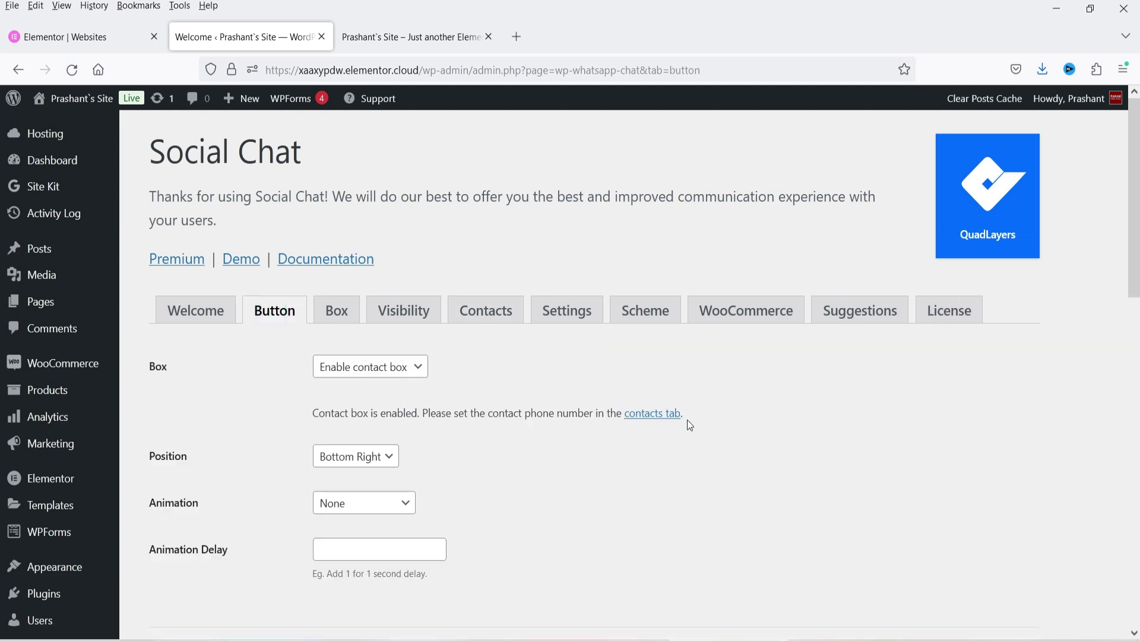
pyautogui.scroll(-3, 686, 419)
pyautogui.scroll(-1, 544, 343)
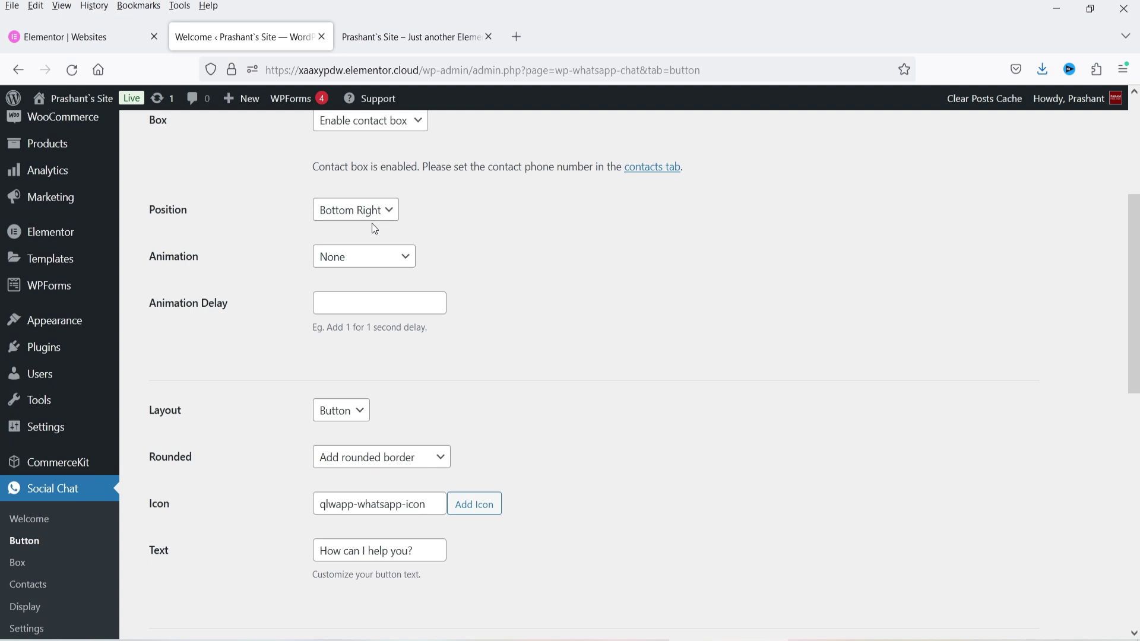
pyautogui.click(369, 255)
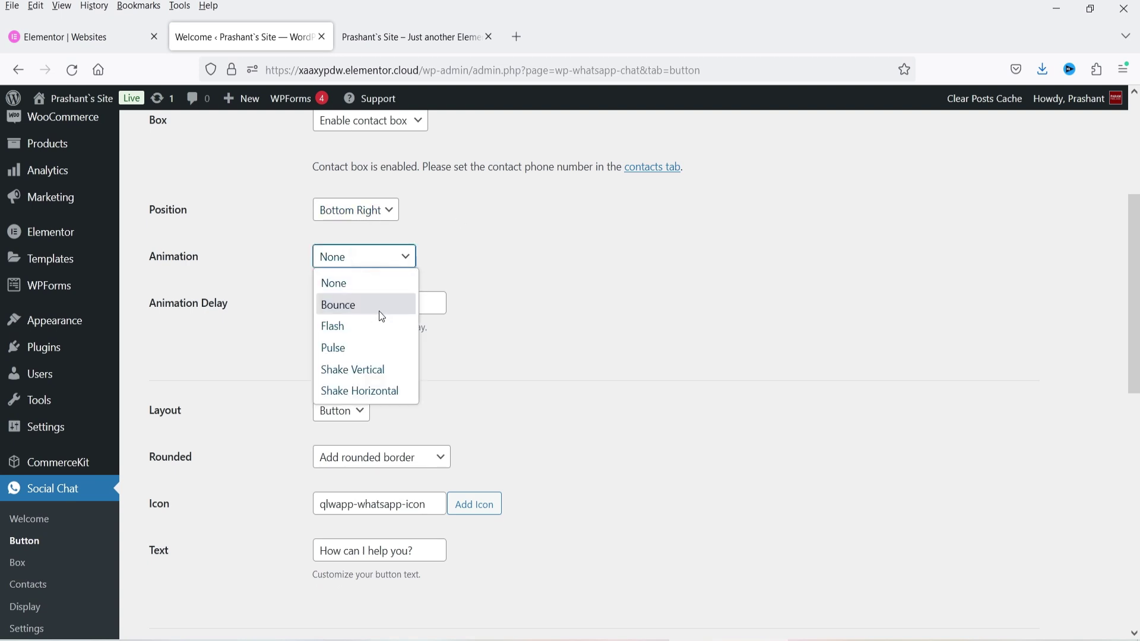
pyautogui.click(383, 367)
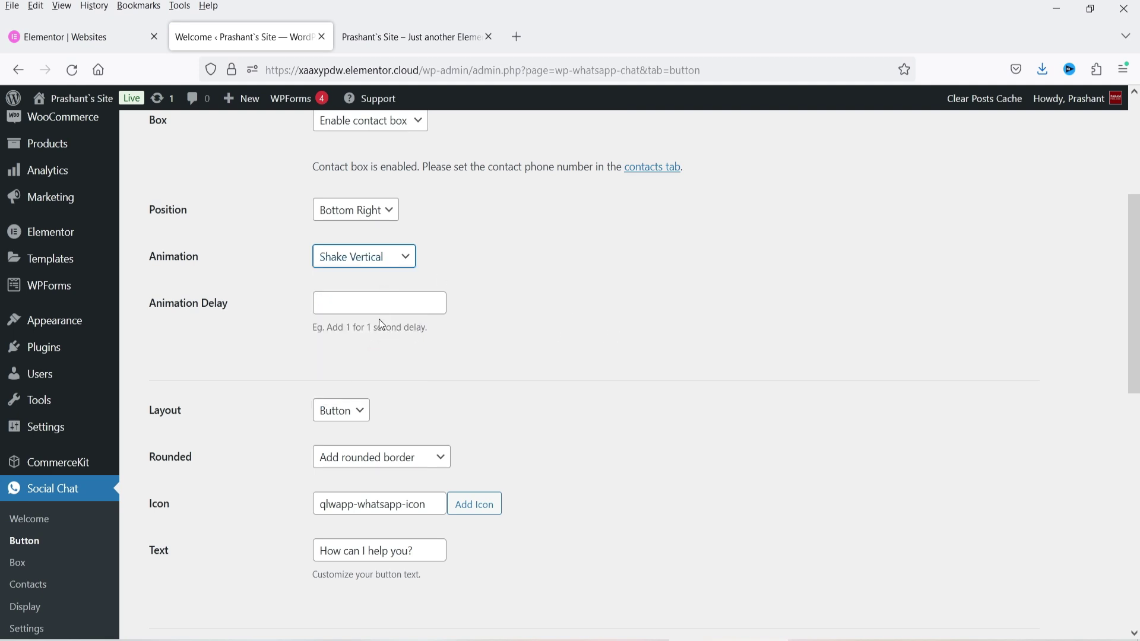
pyautogui.click(375, 305)
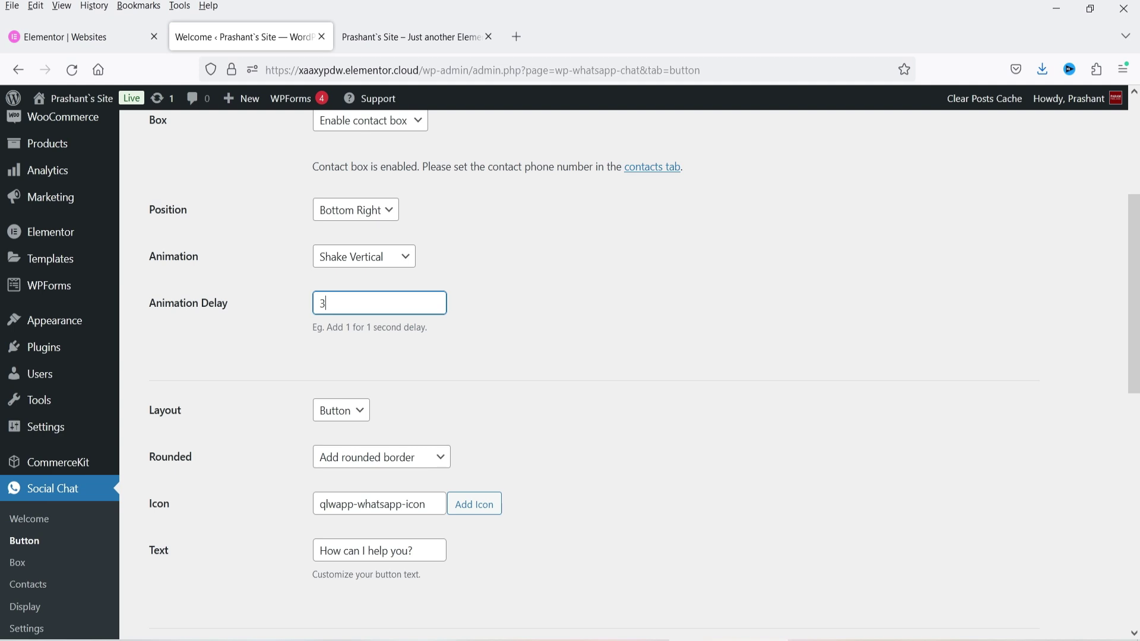
pyautogui.write('3')
pyautogui.click(821, 346)
pyautogui.scroll(-3, 683, 343)
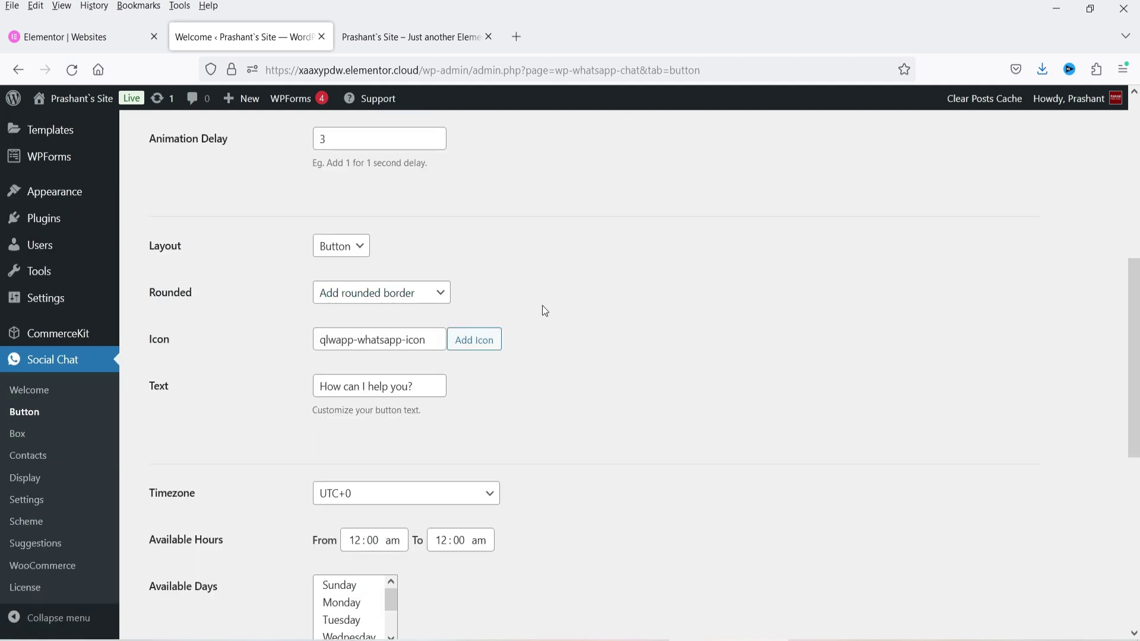
pyautogui.scroll(-5, 628, 301)
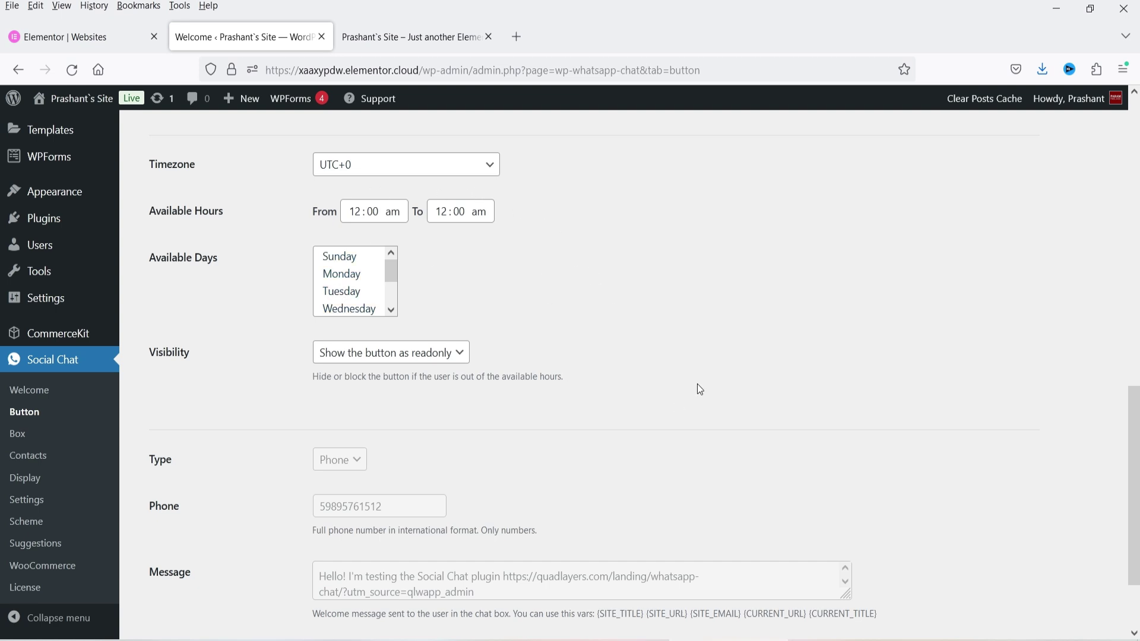
pyautogui.click(408, 38)
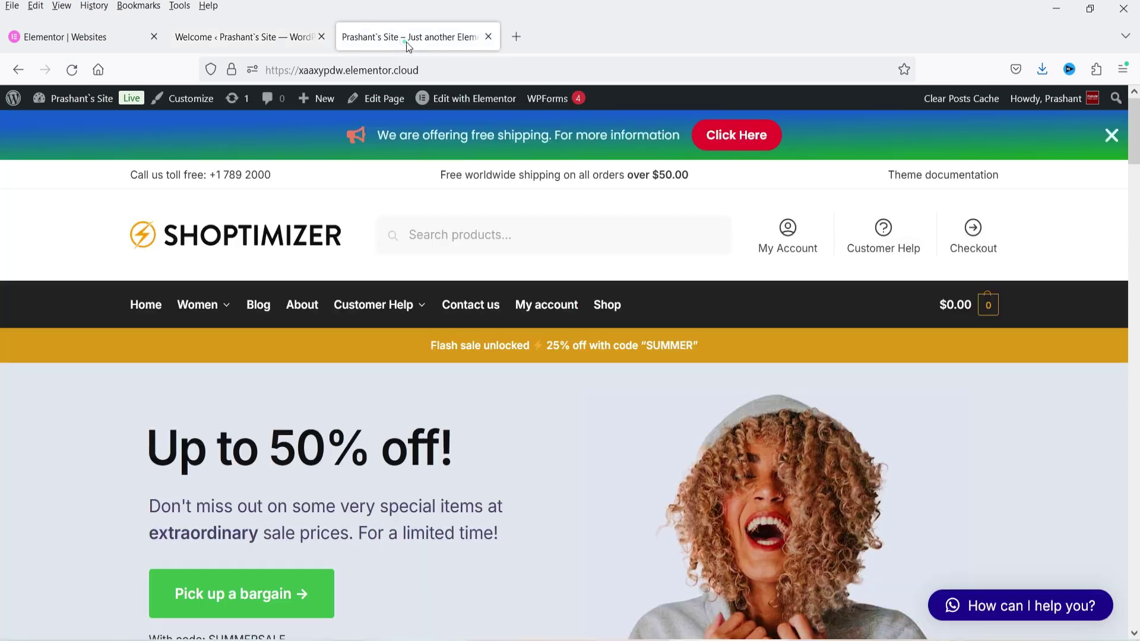
# Reload the storefront to preview the new button and its chat box.
pyautogui.click(72, 70)
pyautogui.click(211, 43)
pyautogui.scroll(10, 633, 311)
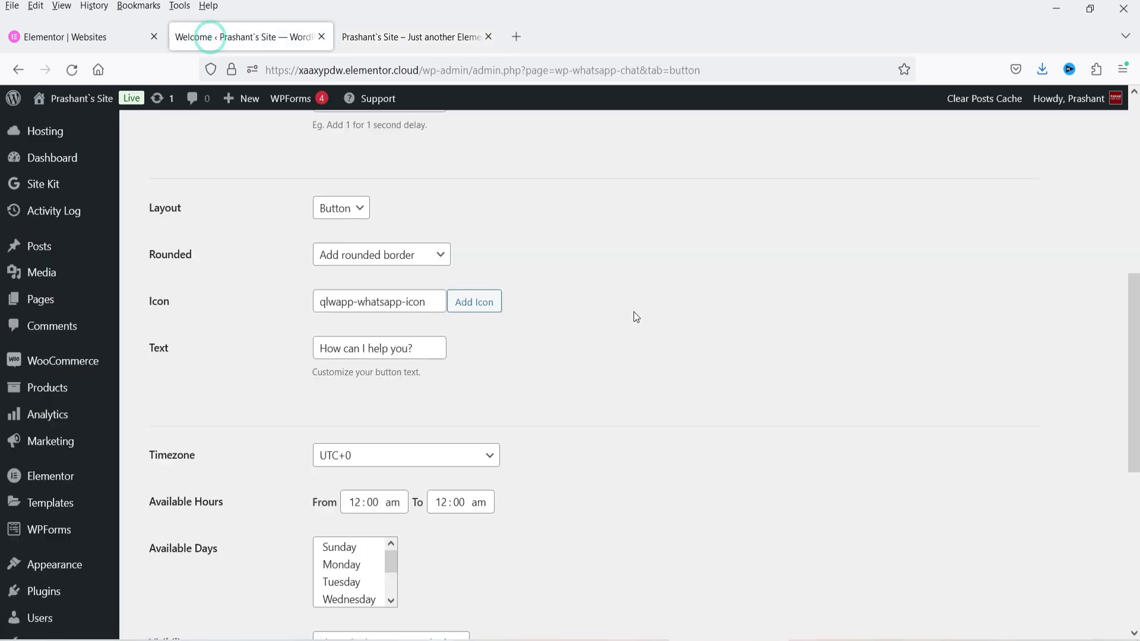
pyautogui.click(333, 310)
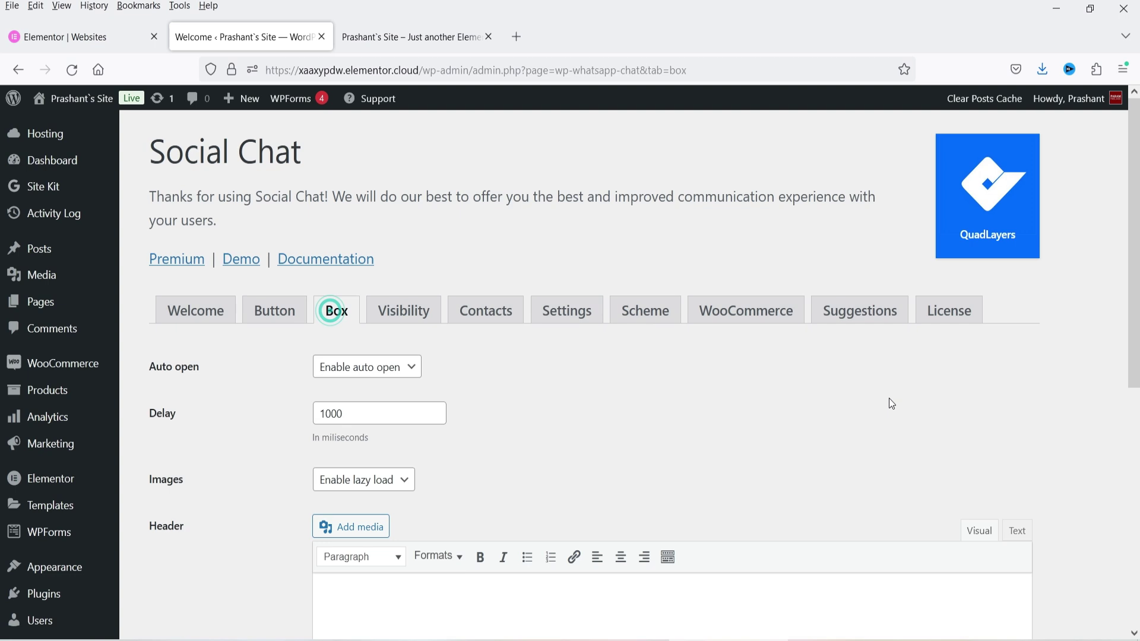
pyautogui.scroll(-3, 456, 221)
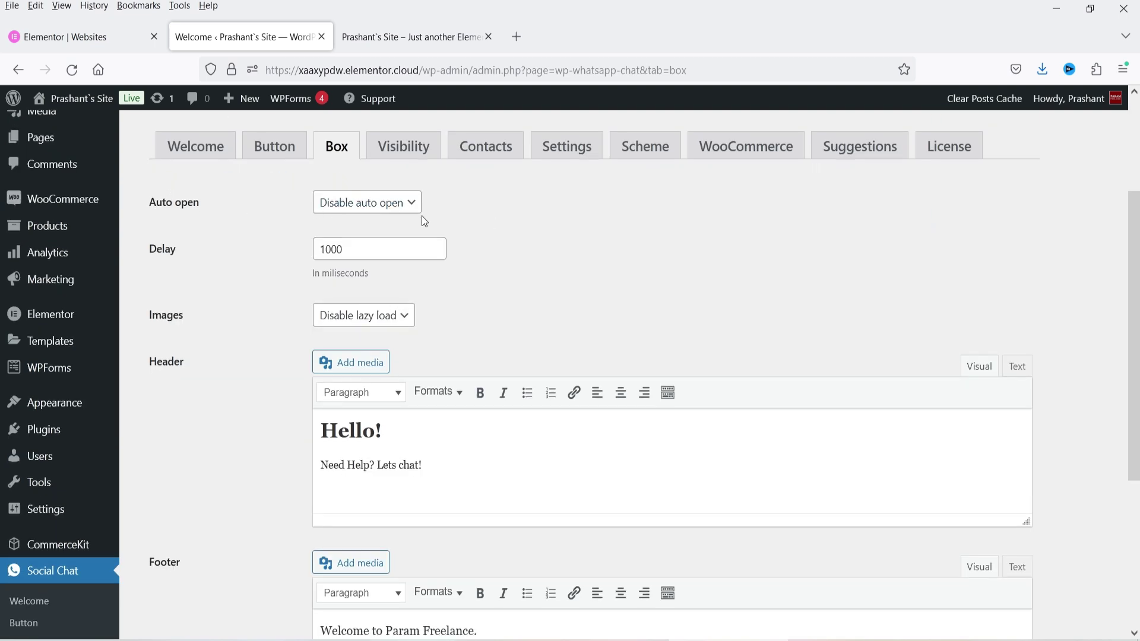
pyautogui.click(416, 37)
pyautogui.click(1027, 605)
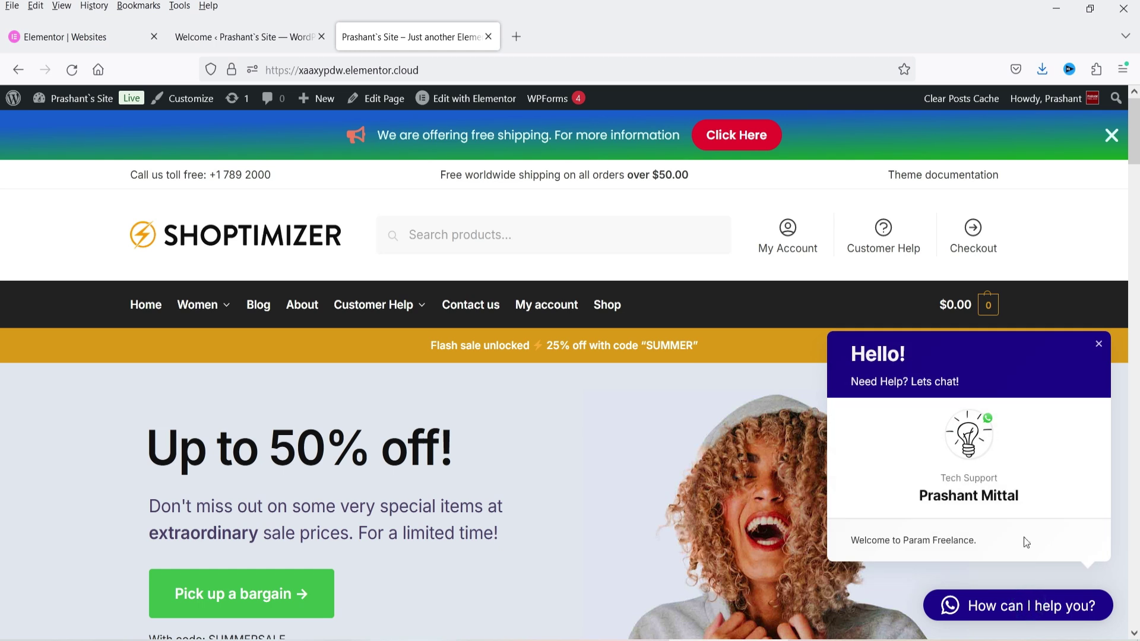
pyautogui.click(238, 38)
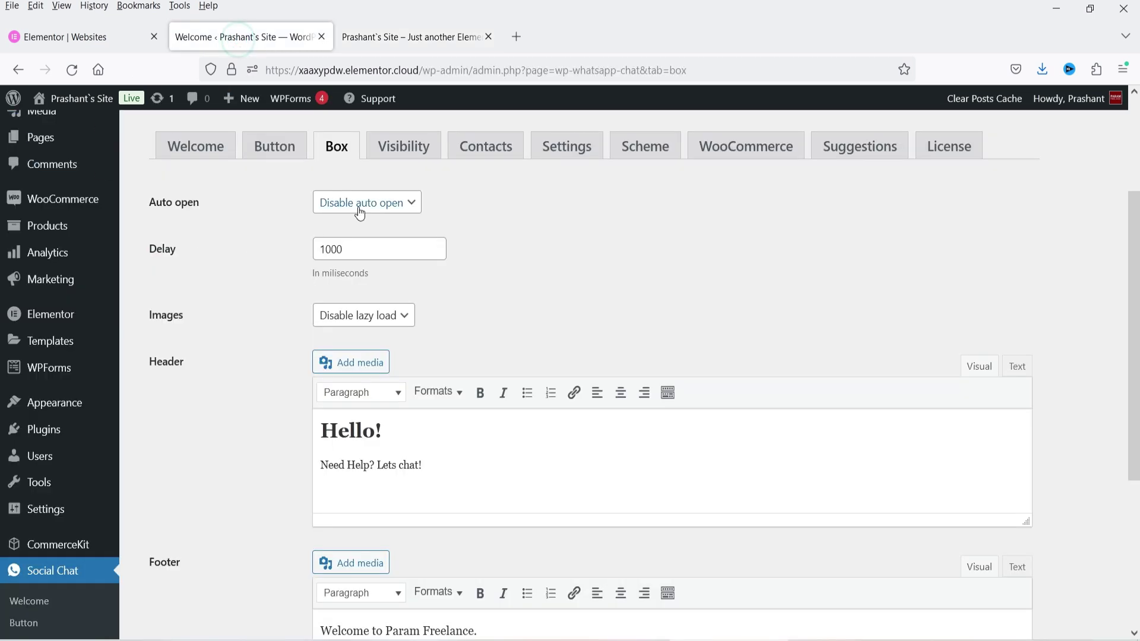
# Enable auto open with a 5000 ms delay and save the Box settings.
pyautogui.click(360, 202)
pyautogui.click(379, 227)
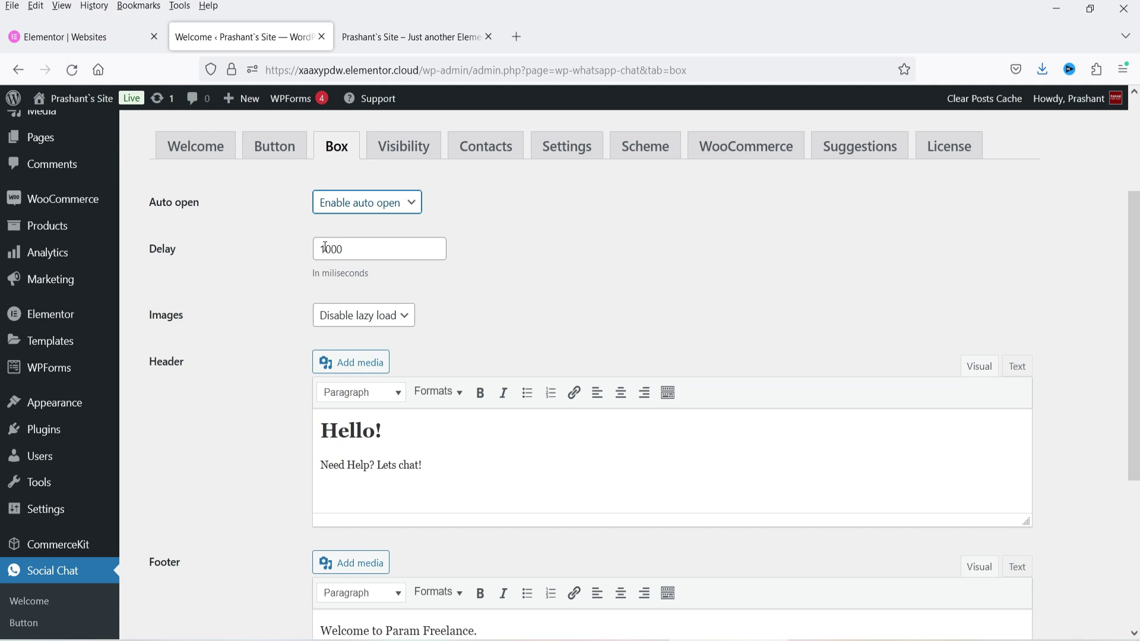
pyautogui.moveTo(325, 247); pyautogui.dragTo(299, 249)
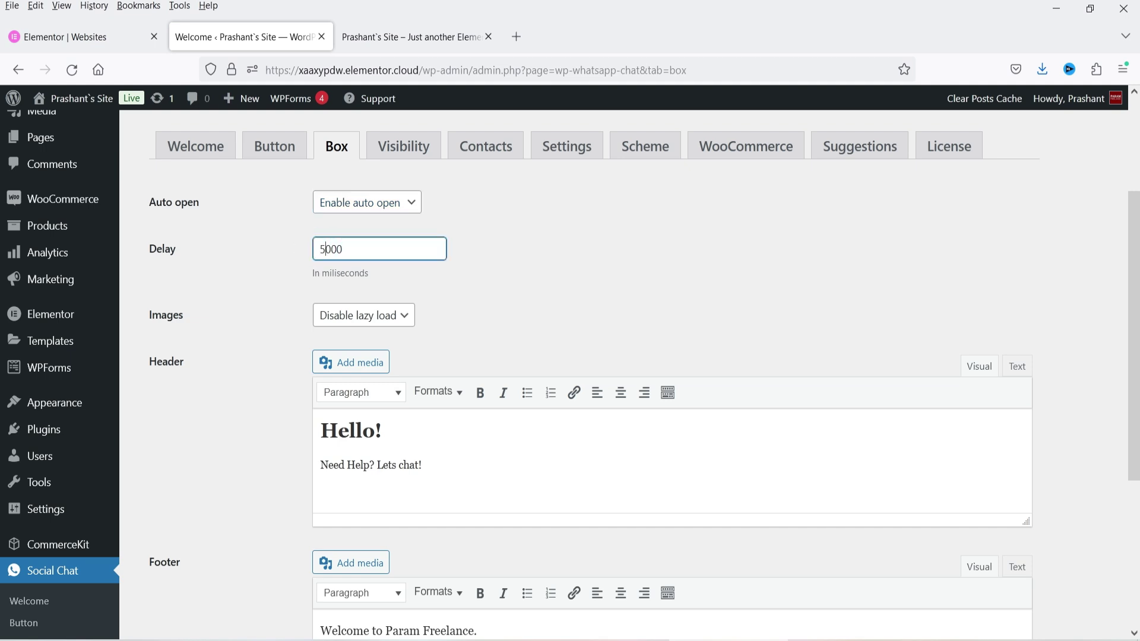
pyautogui.click(603, 290)
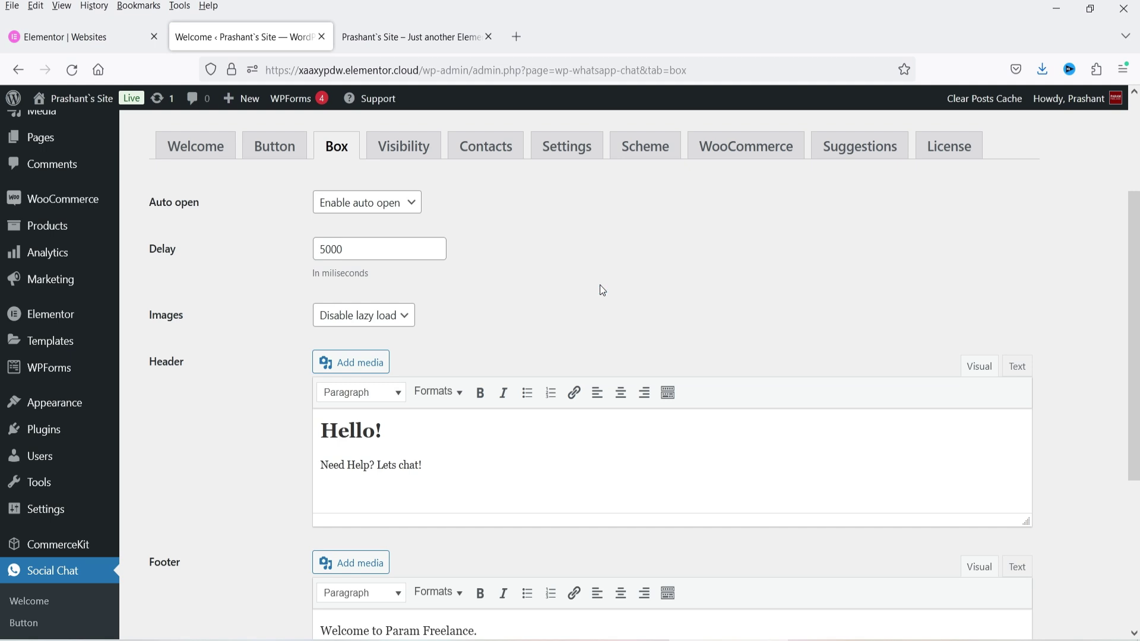
pyautogui.scroll(-5, 583, 284)
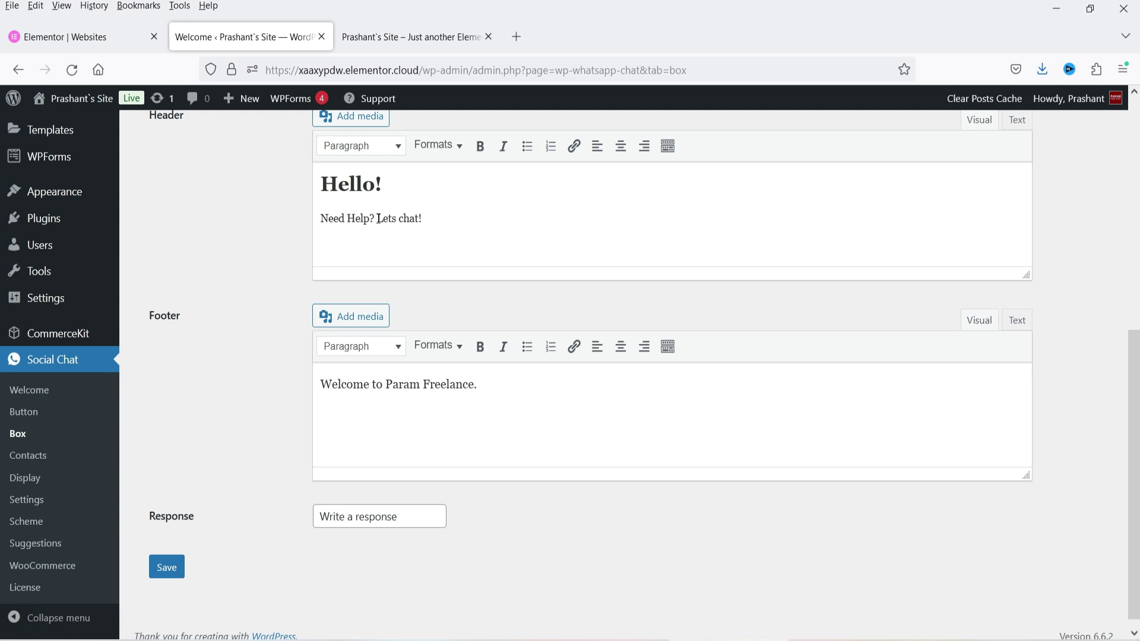
pyautogui.click(172, 570)
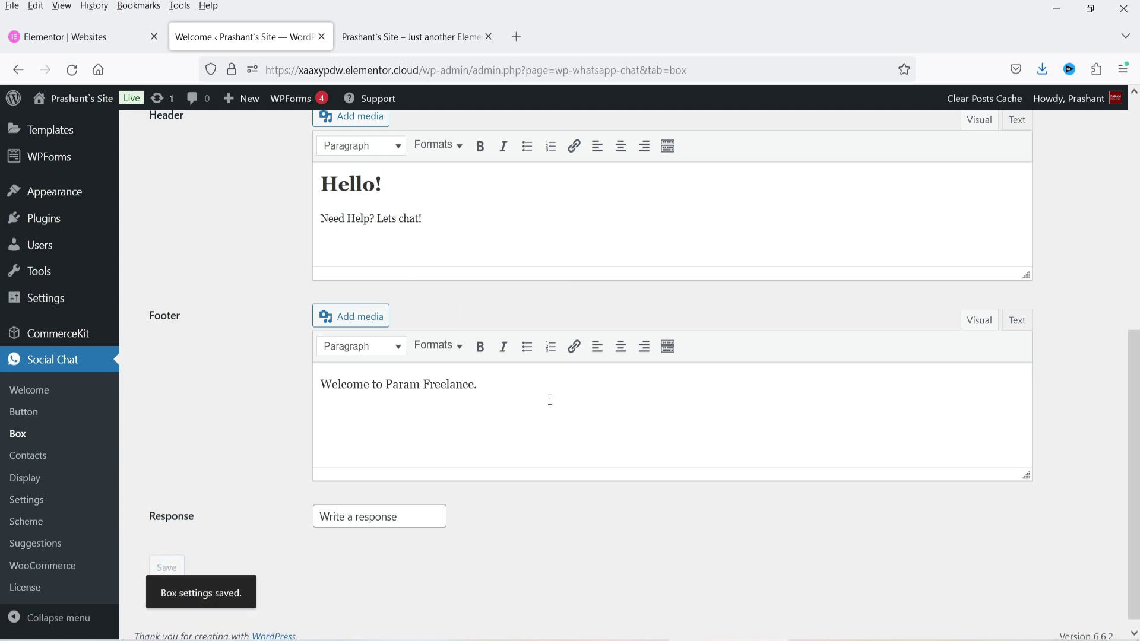
pyautogui.scroll(7, 551, 399)
pyautogui.click(404, 228)
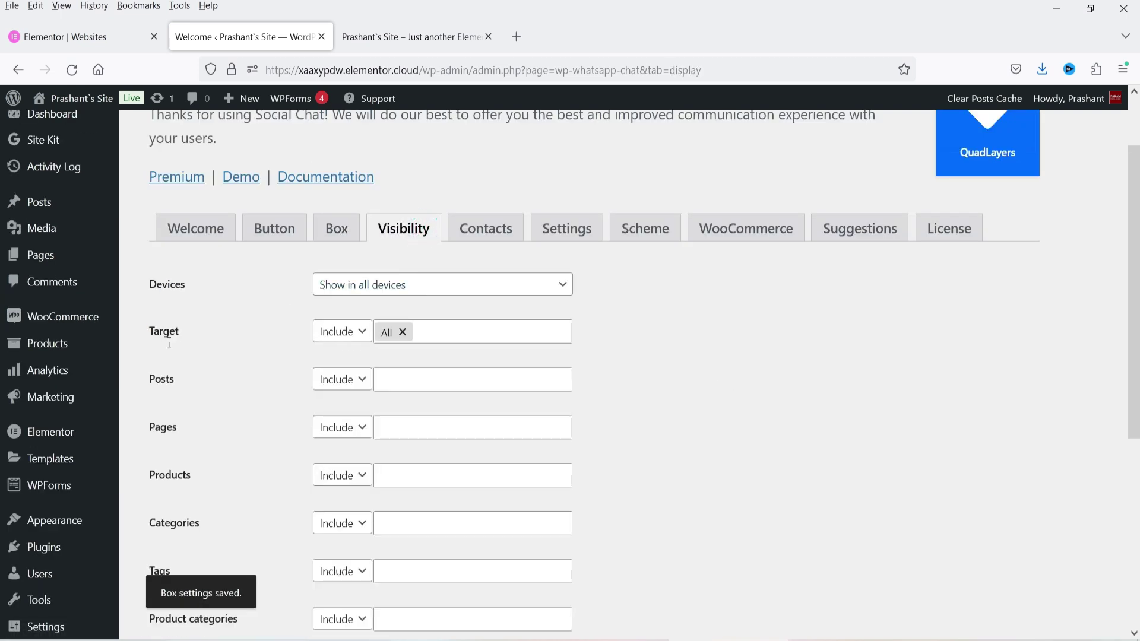
# Set the Posts visibility rule to Exclude All and save the Display settings.
pyautogui.scroll(-2, 695, 389)
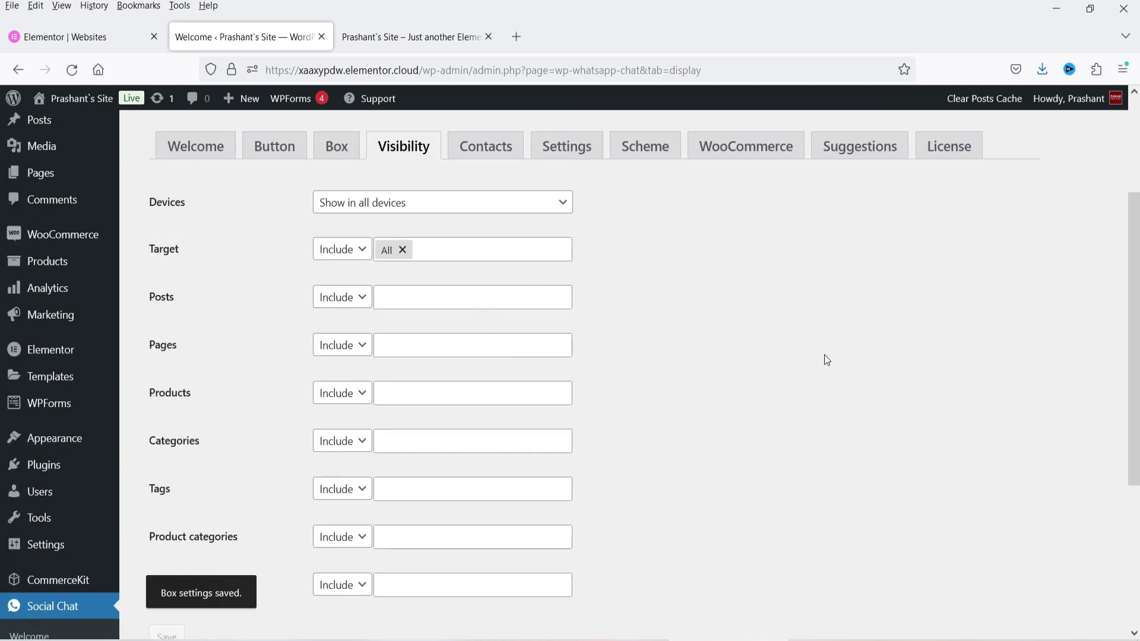
pyautogui.click(342, 297)
pyautogui.click(338, 321)
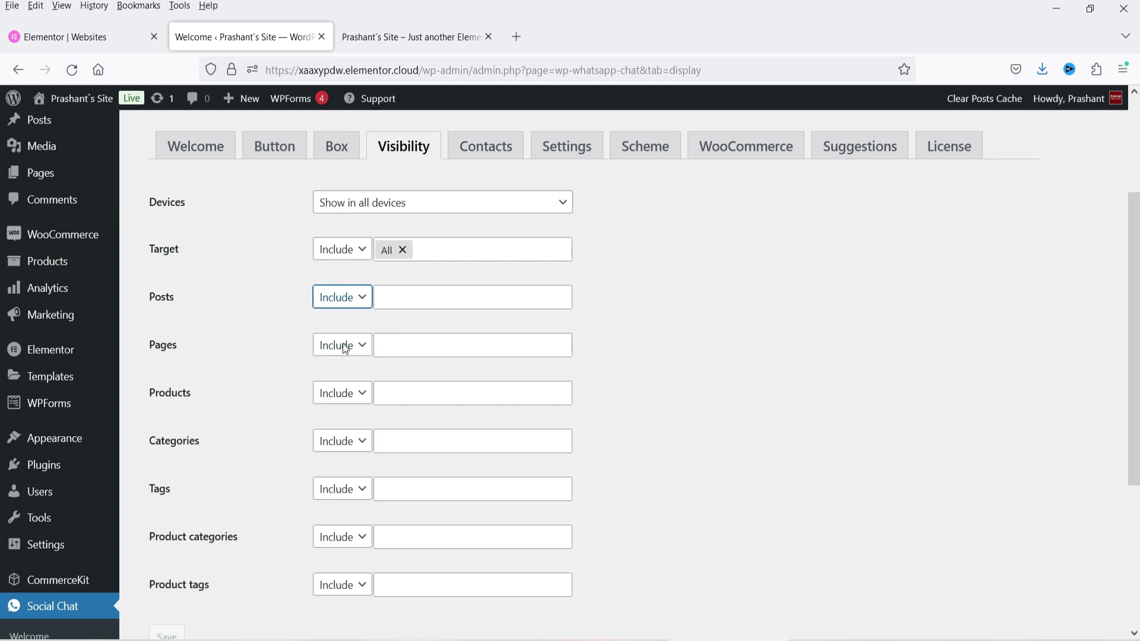
pyautogui.press('Down')
pyautogui.click(404, 298)
pyautogui.click(424, 325)
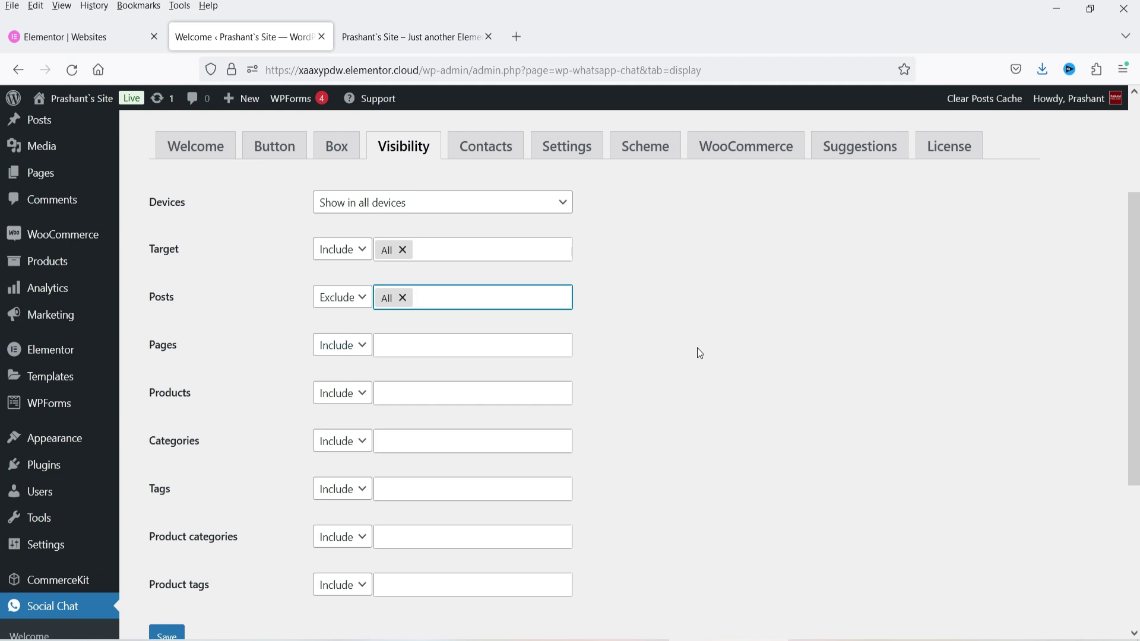
pyautogui.scroll(-3, 700, 355)
pyautogui.click(168, 554)
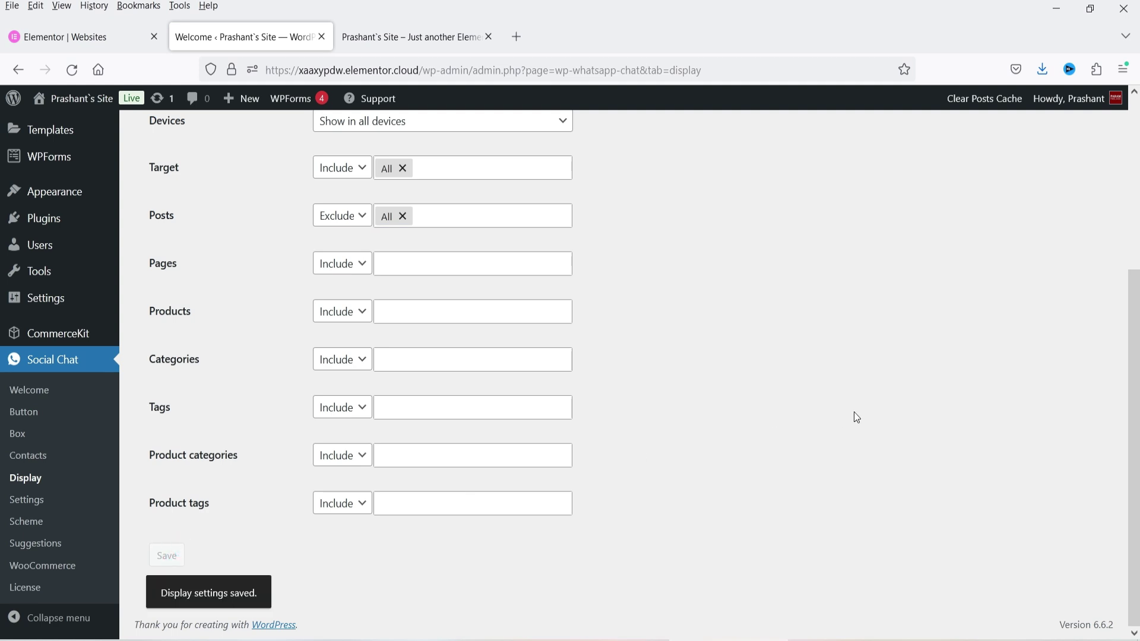
# Add a new contact with the agent's first and last name, phone number and label Billing.
pyautogui.click(484, 310)
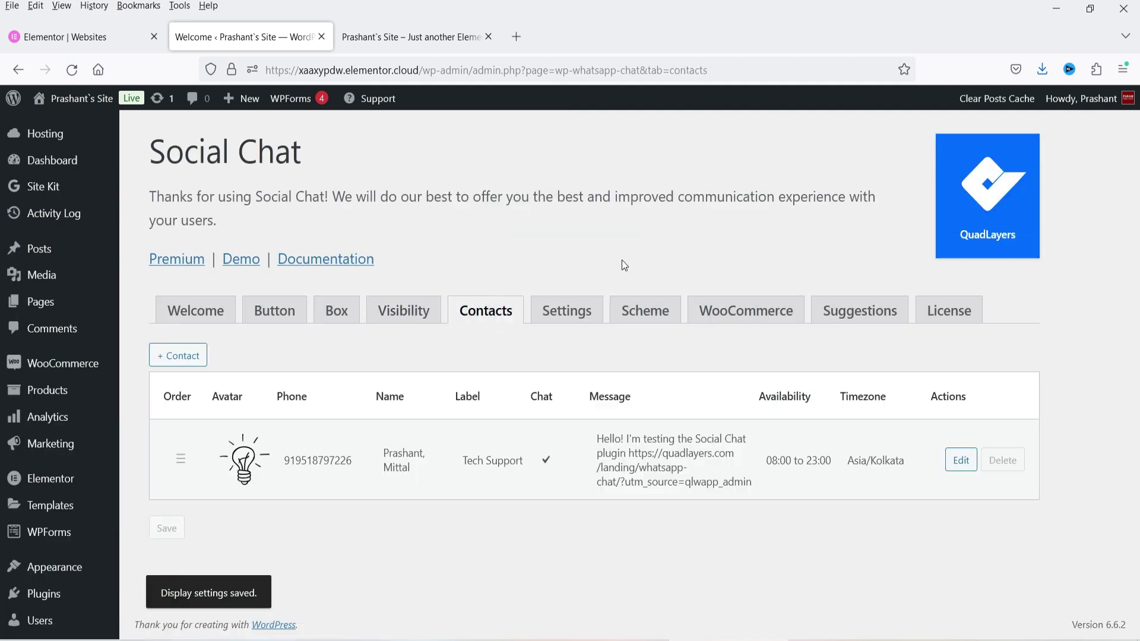
pyautogui.click(179, 355)
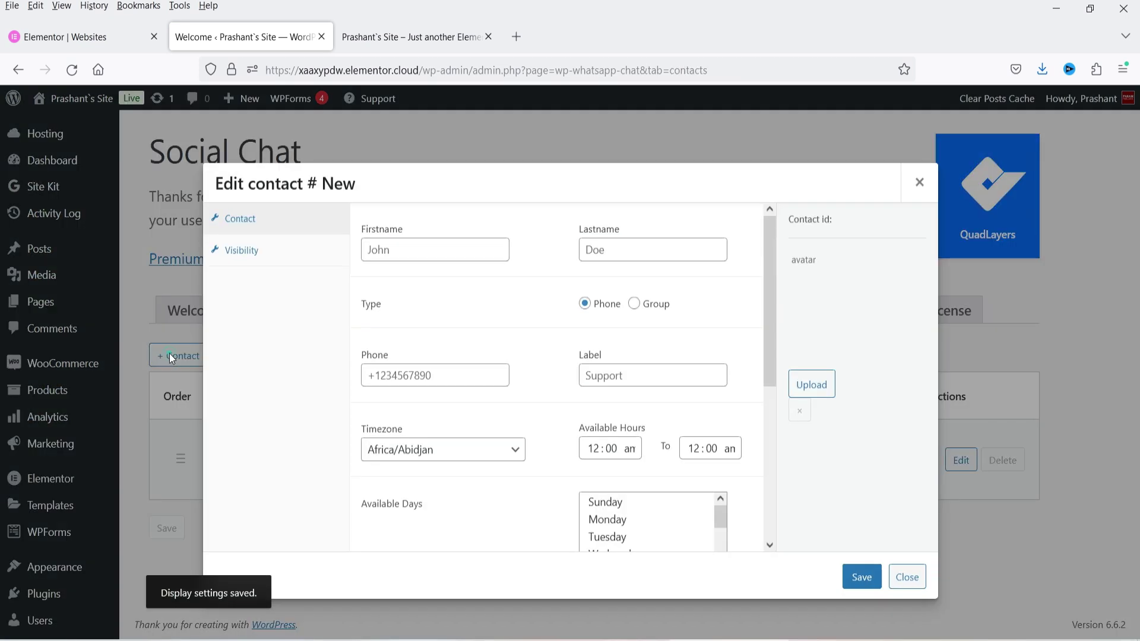
pyautogui.click(406, 237)
pyautogui.click(406, 237)
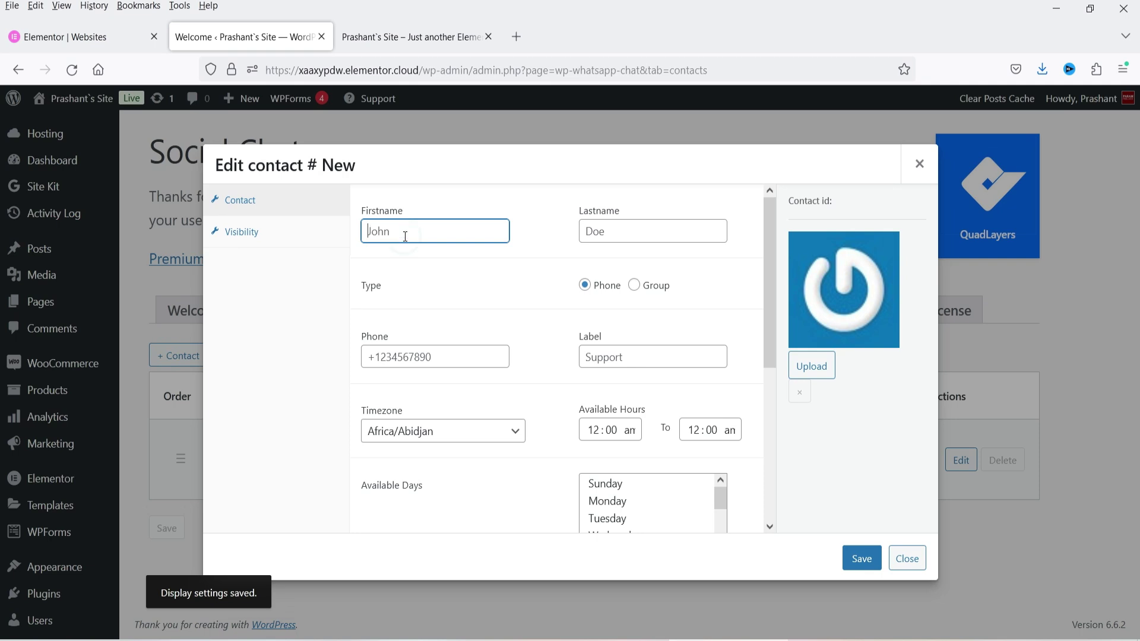
pyautogui.write('JOhn')
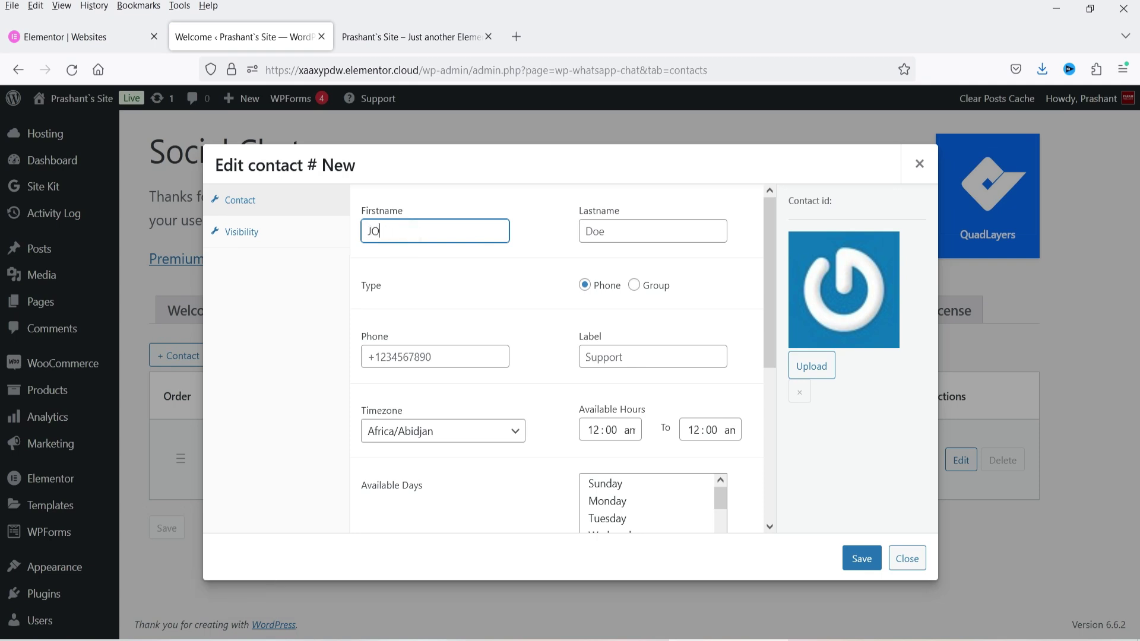
pyautogui.click(653, 231)
pyautogui.write('Doe')
pyautogui.click(396, 359)
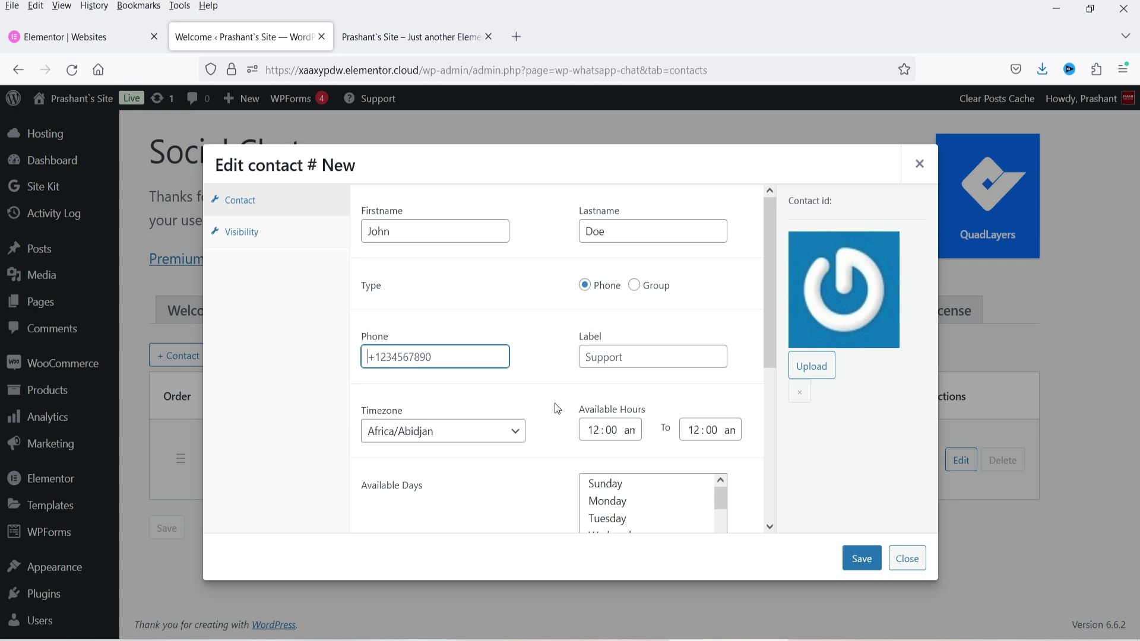
pyautogui.write('15555555555')
pyautogui.click(638, 355)
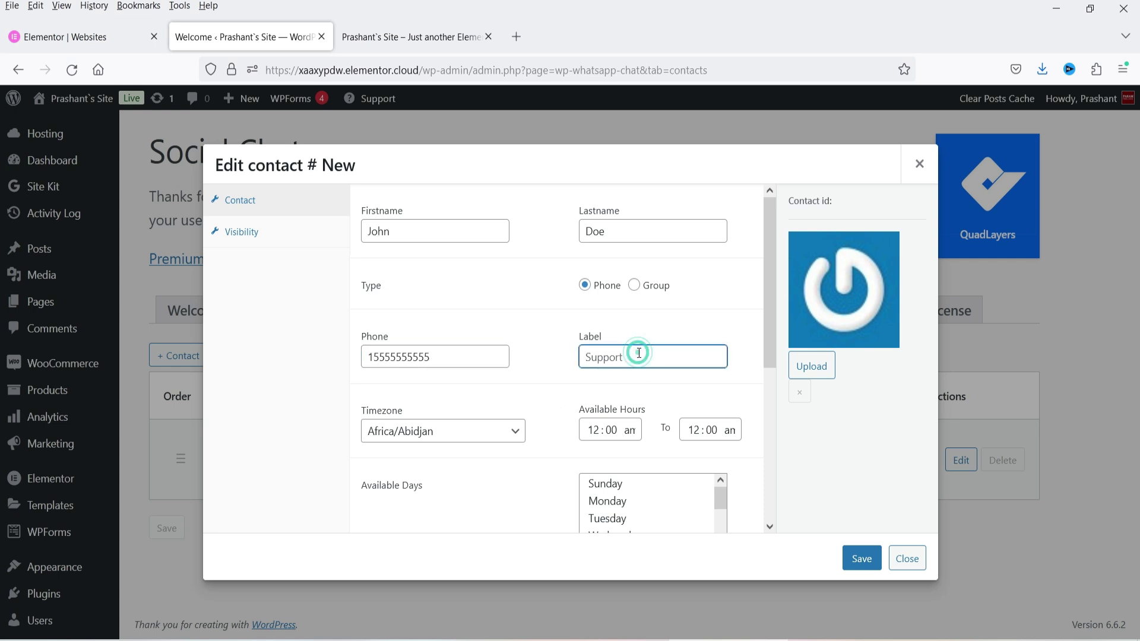
pyautogui.write('Billing')
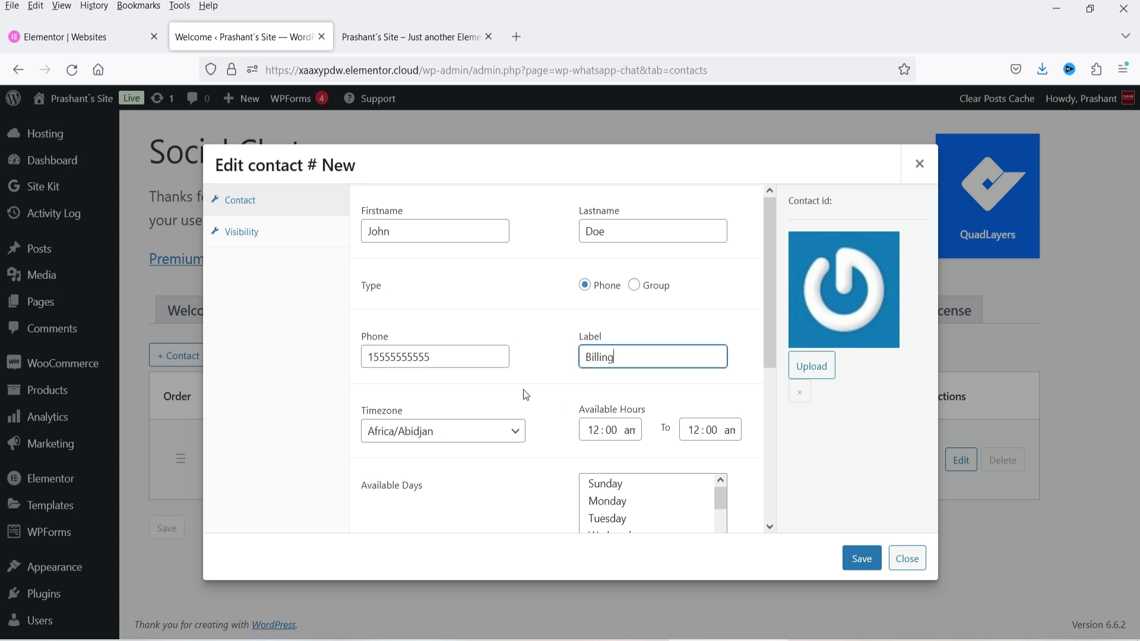
# Set the contact's time zone to Asia/Kolkata, hours 08:00–23:00, on weekdays.
pyautogui.scroll(-3, 526, 395)
pyautogui.click(424, 283)
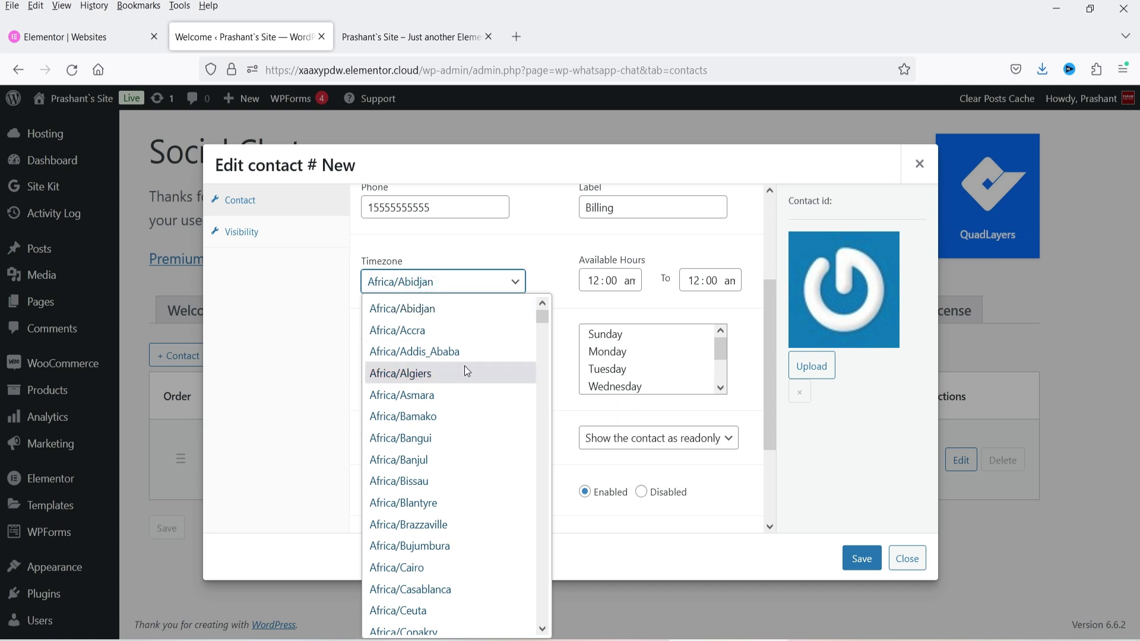
pyautogui.scroll(-20, 464, 366)
pyautogui.click(416, 577)
pyautogui.click(593, 281)
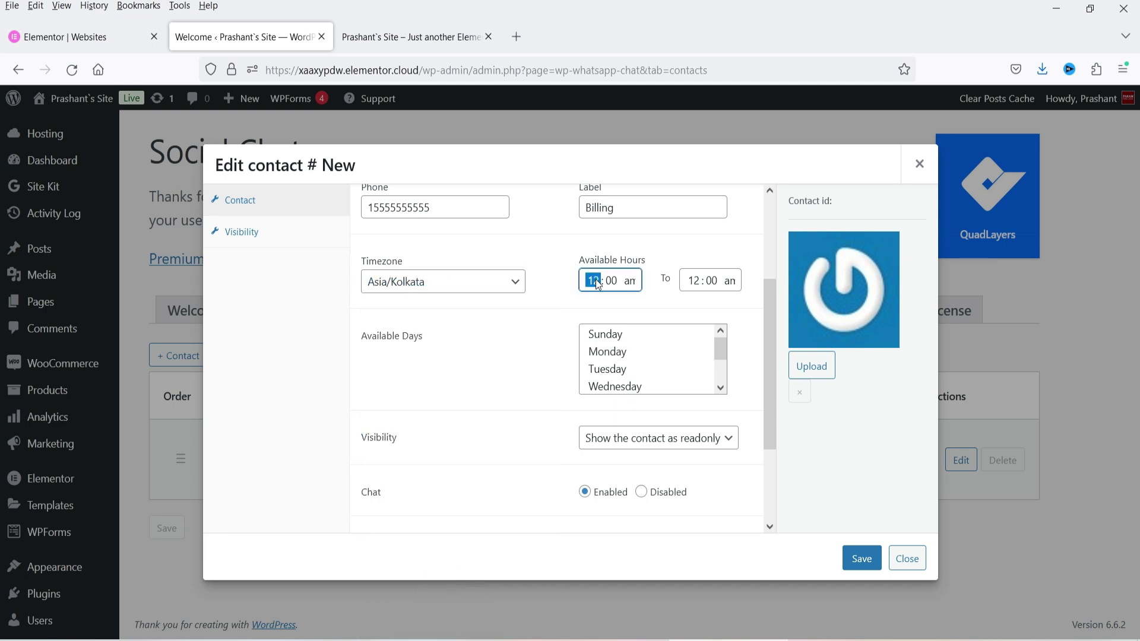
pyautogui.write('08')
pyautogui.click(692, 280)
pyautogui.write('1100p')
pyautogui.moveTo(610, 371); pyautogui.dragTo(512, 394)
pyautogui.scroll(-2, 511, 394)
pyautogui.click(667, 362)
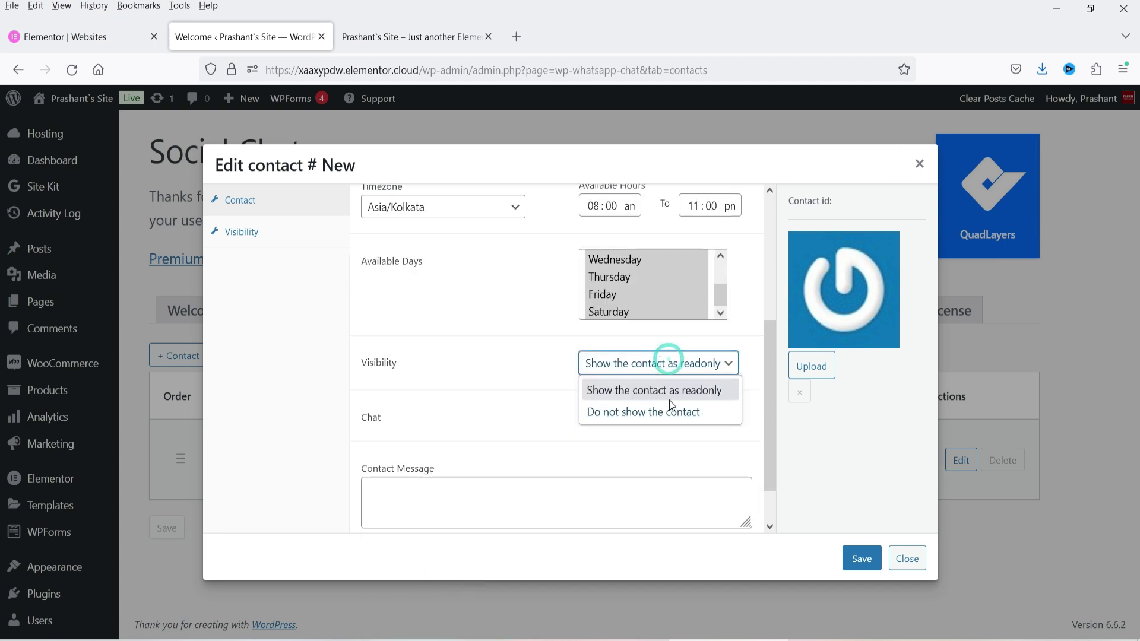
pyautogui.click(633, 395)
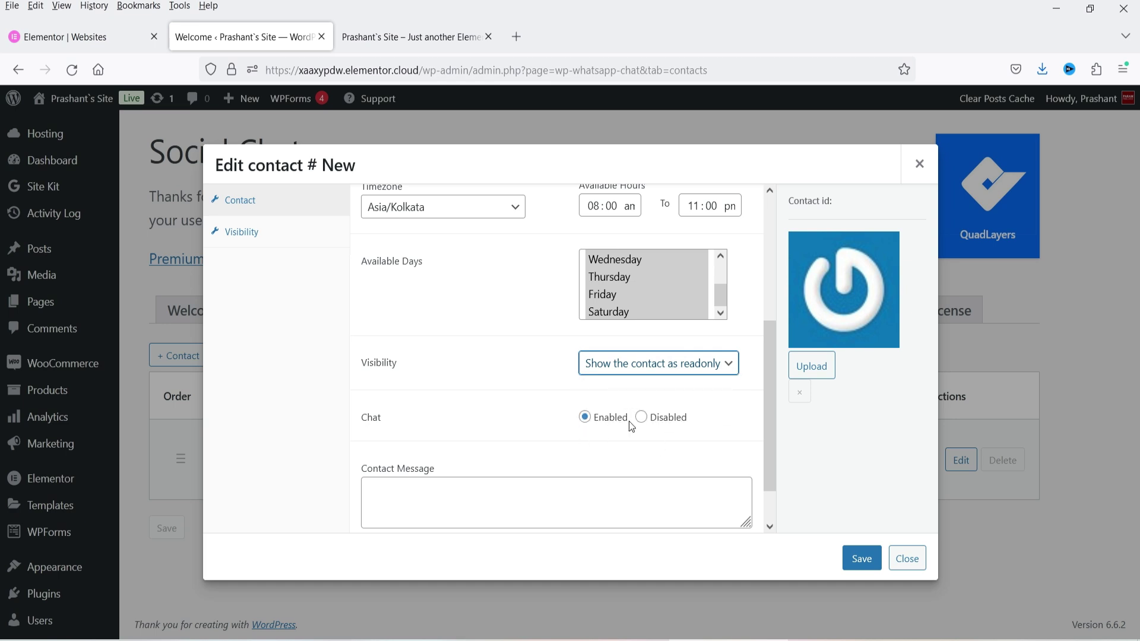
pyautogui.scroll(-1, 534, 404)
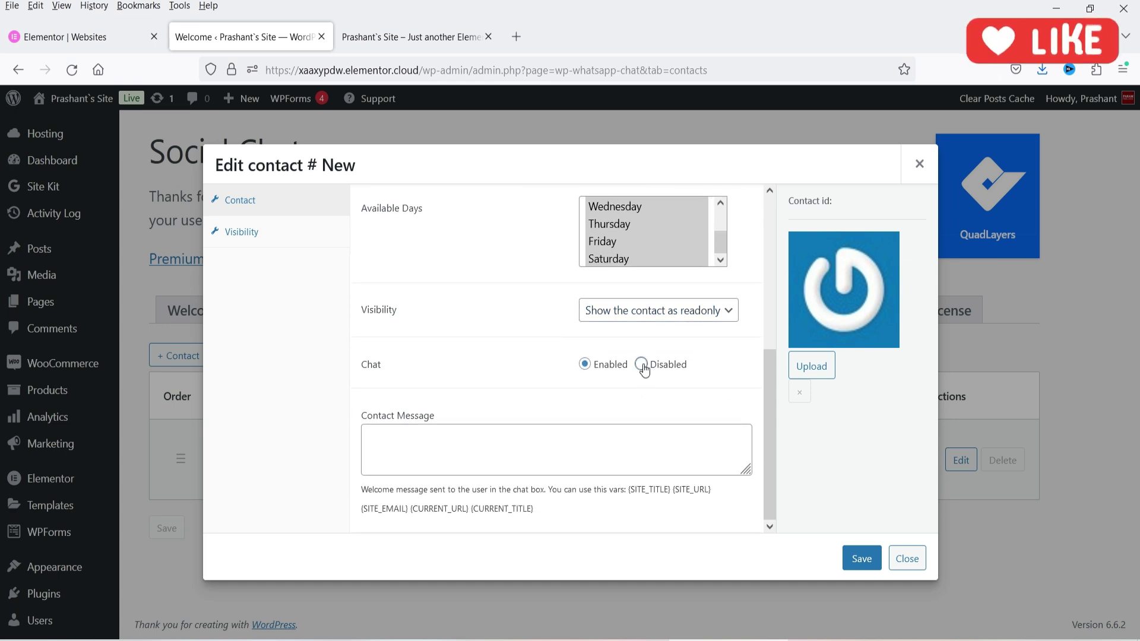
pyautogui.click(643, 365)
pyautogui.click(585, 383)
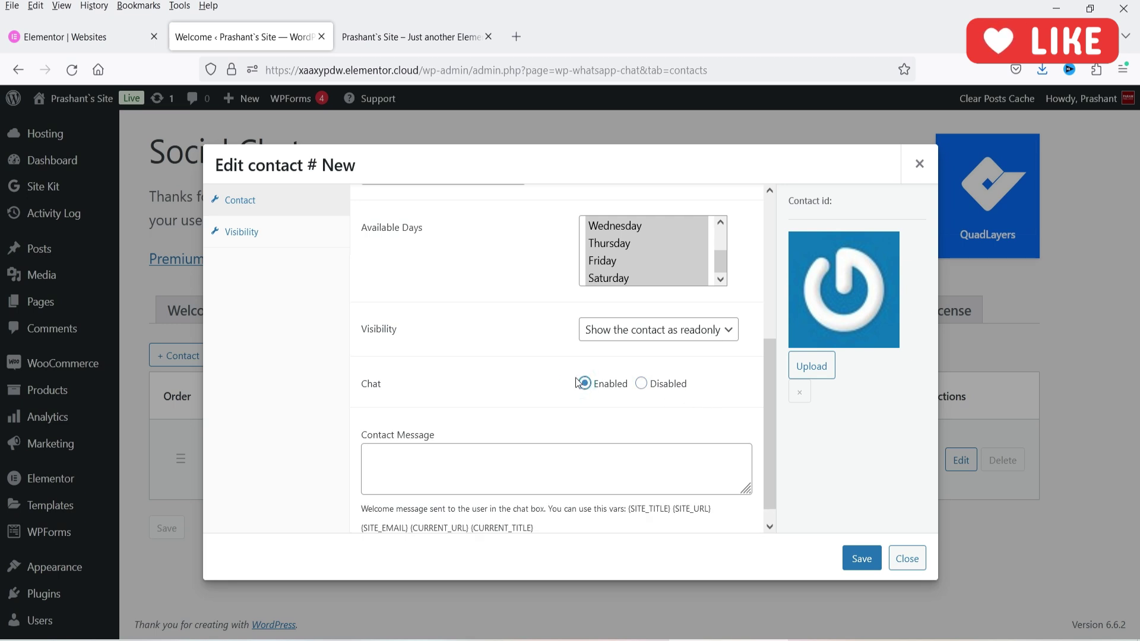
pyautogui.scroll(-1, 477, 383)
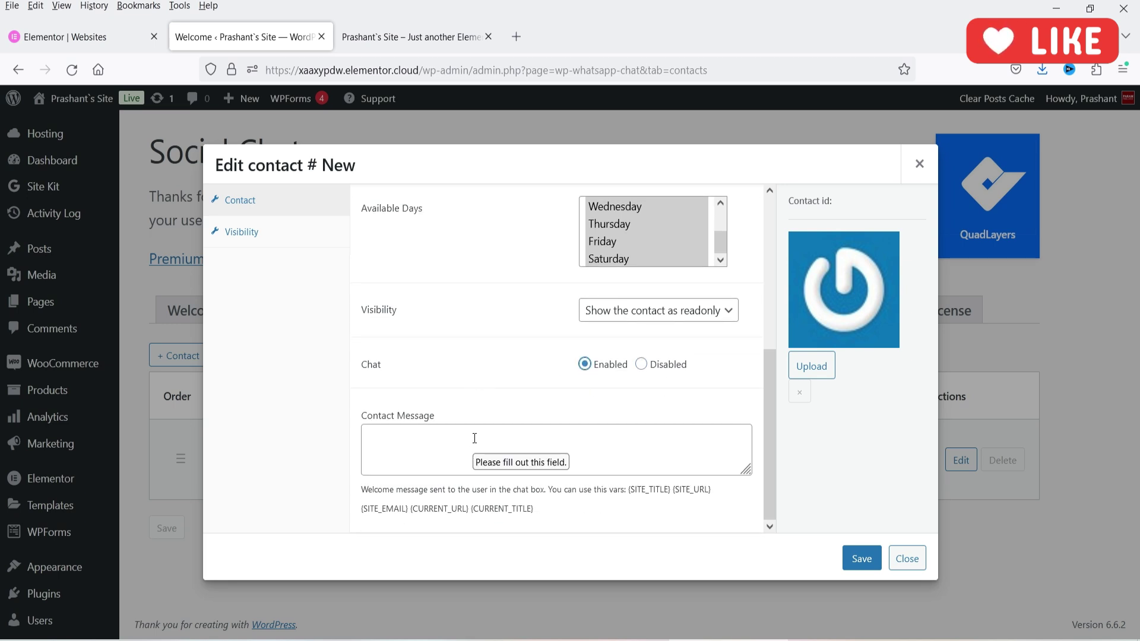
# Give the contact the welcome message 'Welcome to billing center.' and save it.
pyautogui.click(448, 431)
pyautogui.write('We')
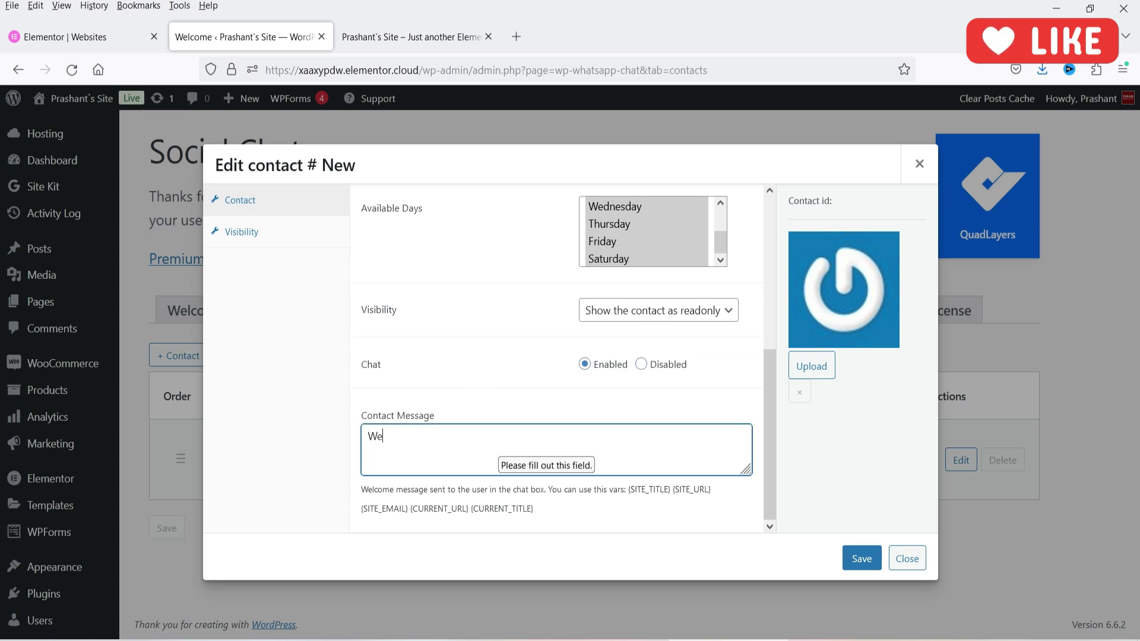
pyautogui.write('lcome to billing center.')
pyautogui.click(855, 561)
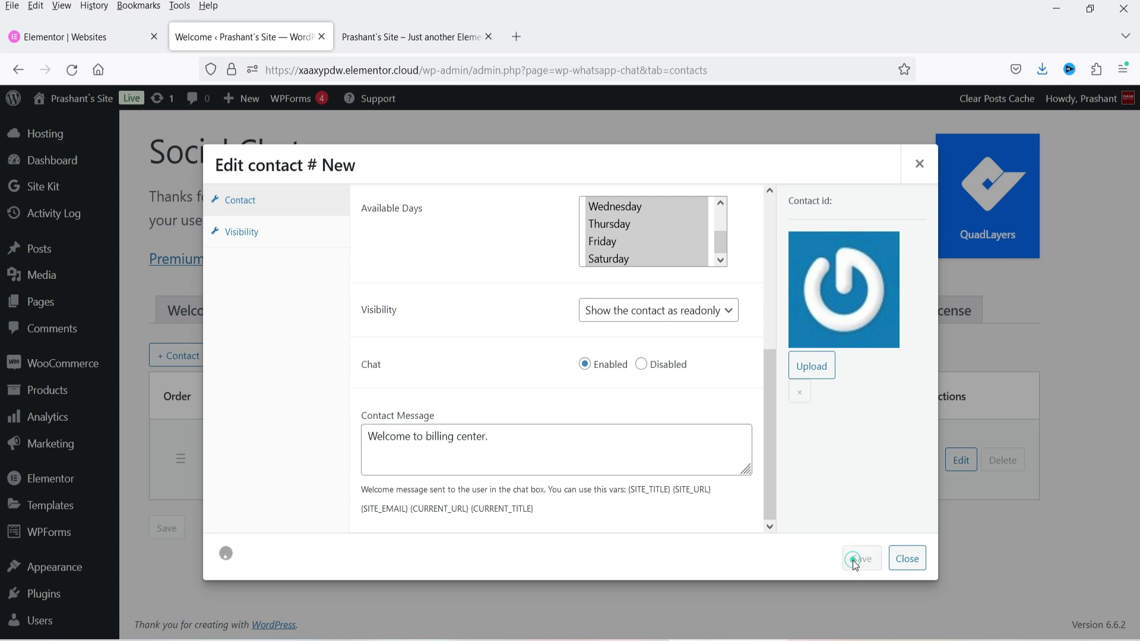
pyautogui.scroll(-1, 272, 457)
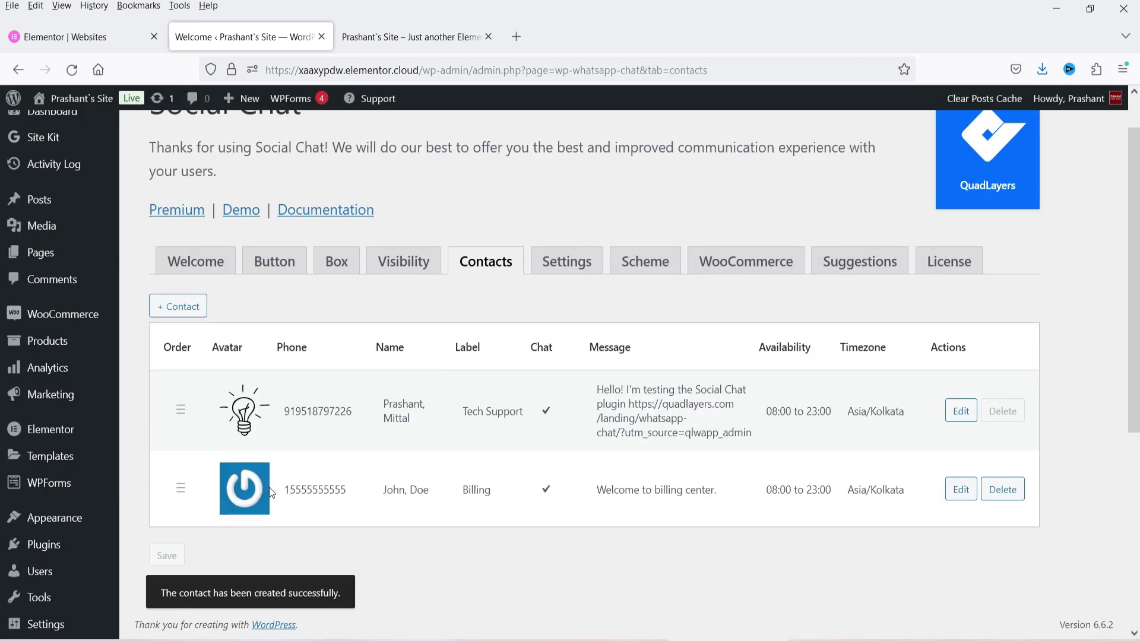
# Set the shopping-cart image as the Billing contact's avatar and save.
pyautogui.click(960, 489)
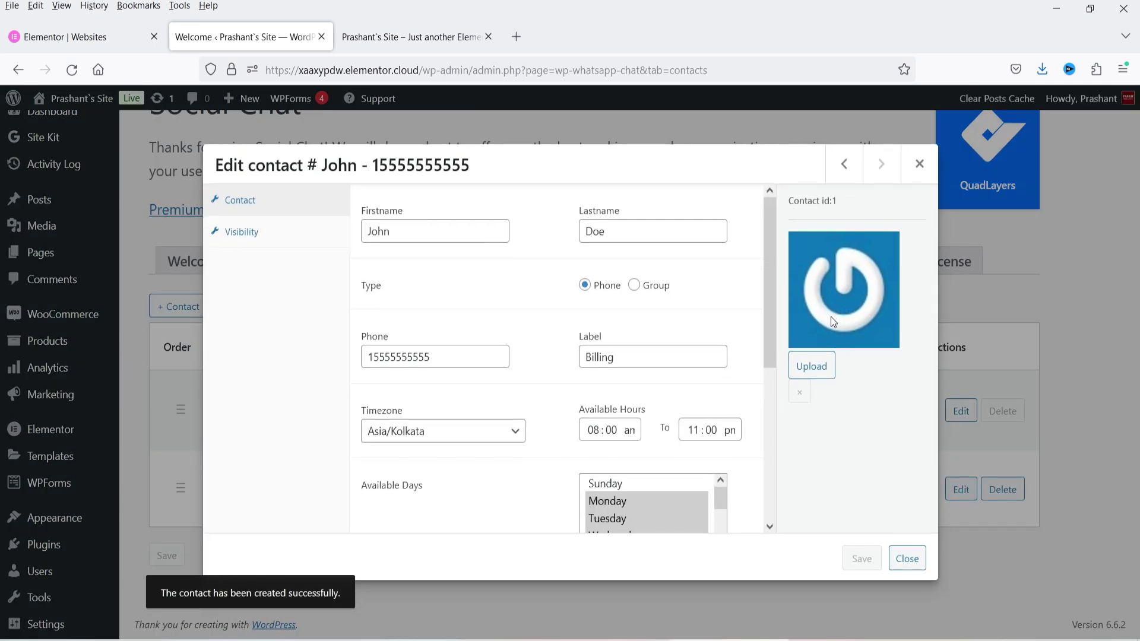
pyautogui.click(817, 369)
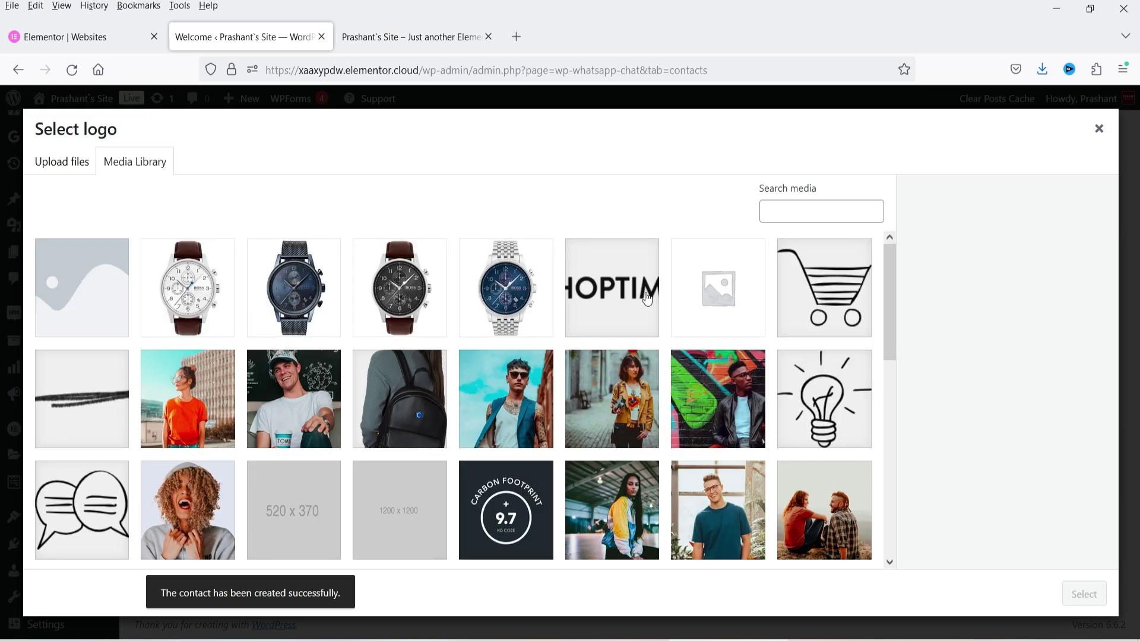
pyautogui.click(845, 300)
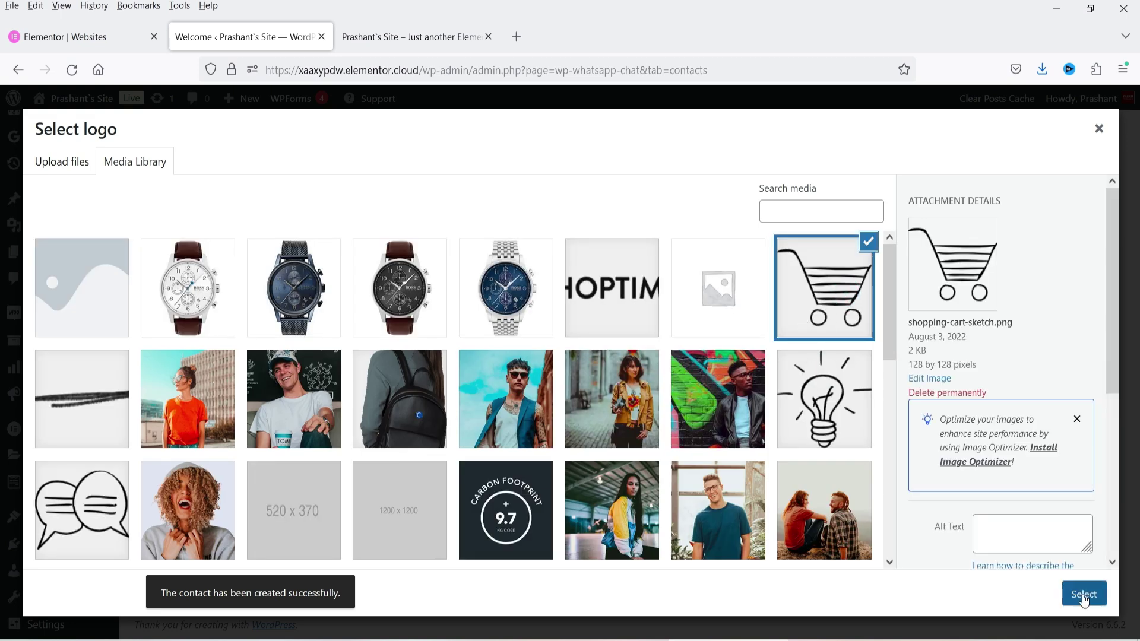
pyautogui.click(1083, 594)
pyautogui.click(866, 560)
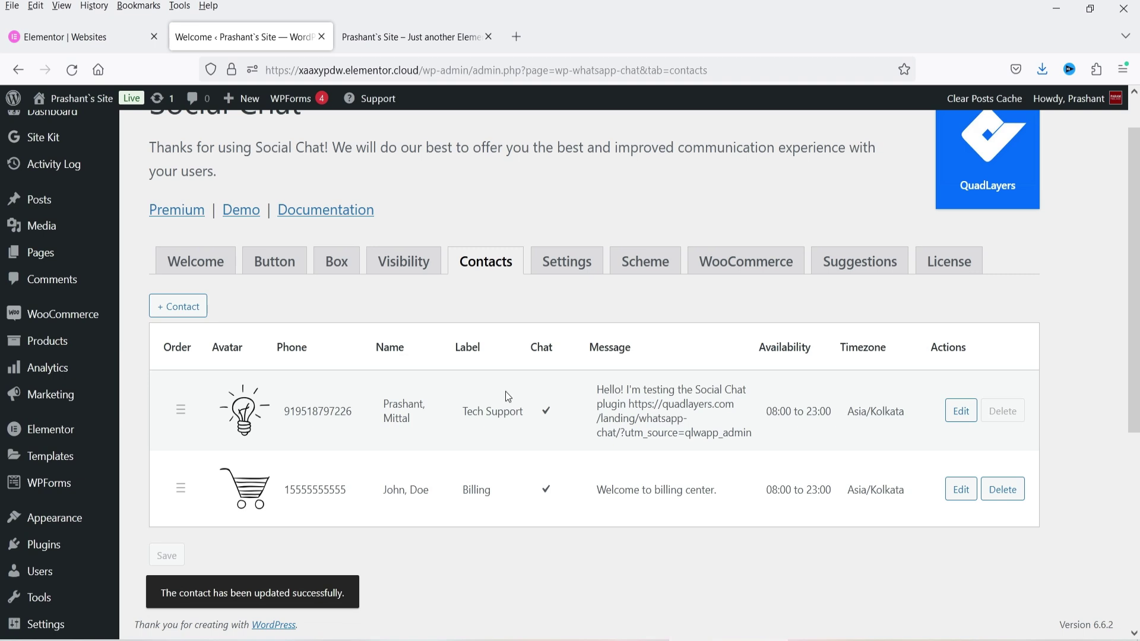
pyautogui.click(385, 36)
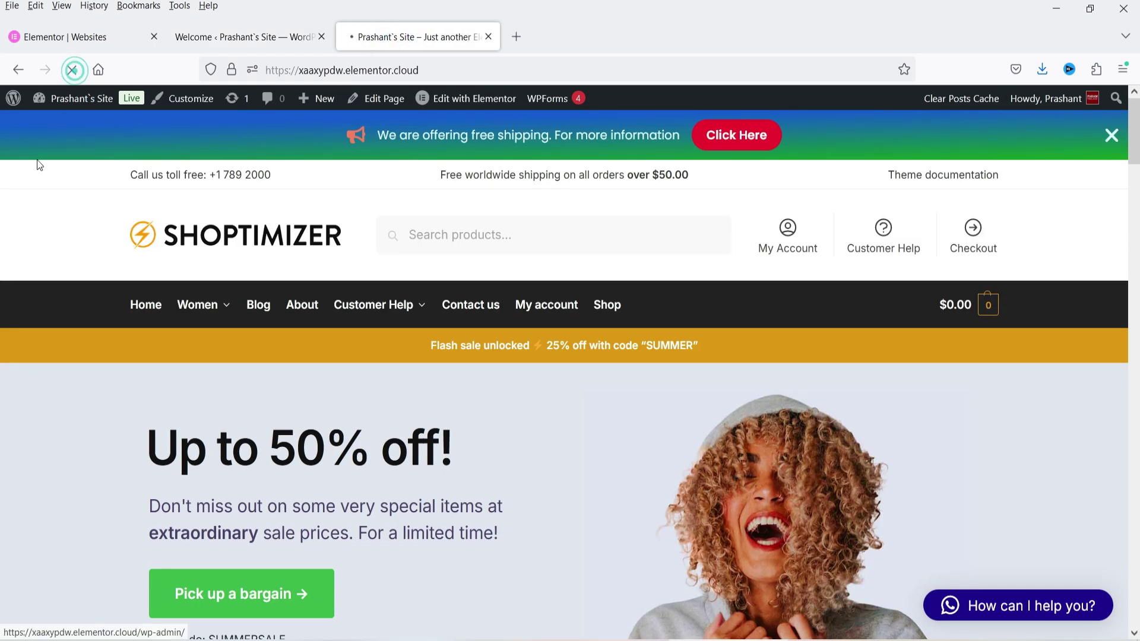
# Confirm the homepage chat box lists both agents, then go to the Wrist Watch product page.
pyautogui.click(1033, 606)
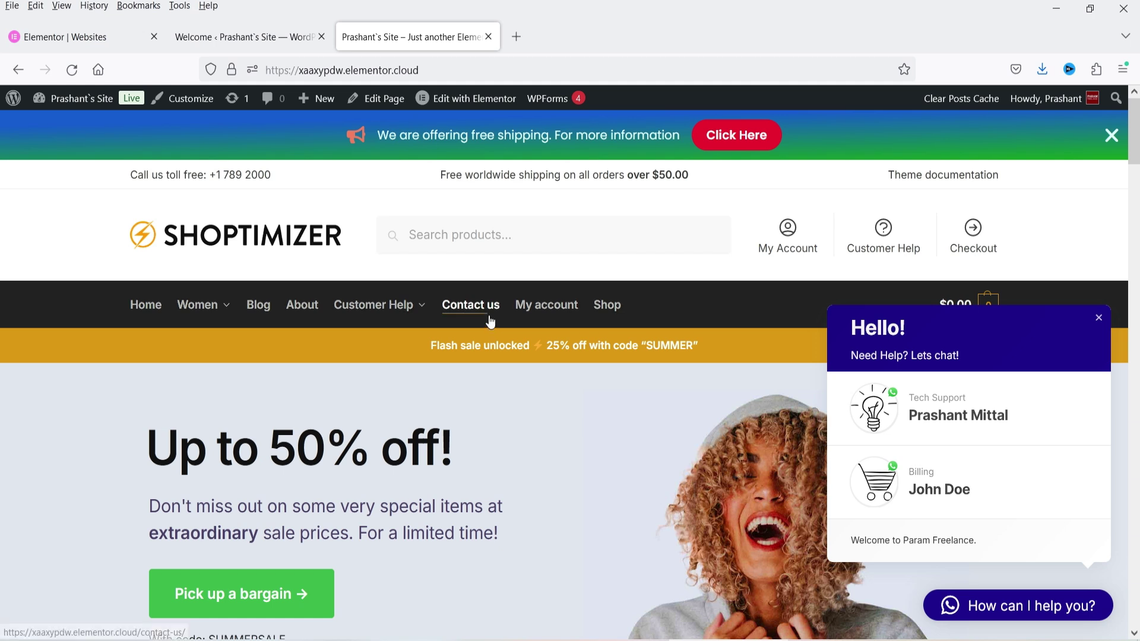
pyautogui.scroll(-15, 229, 438)
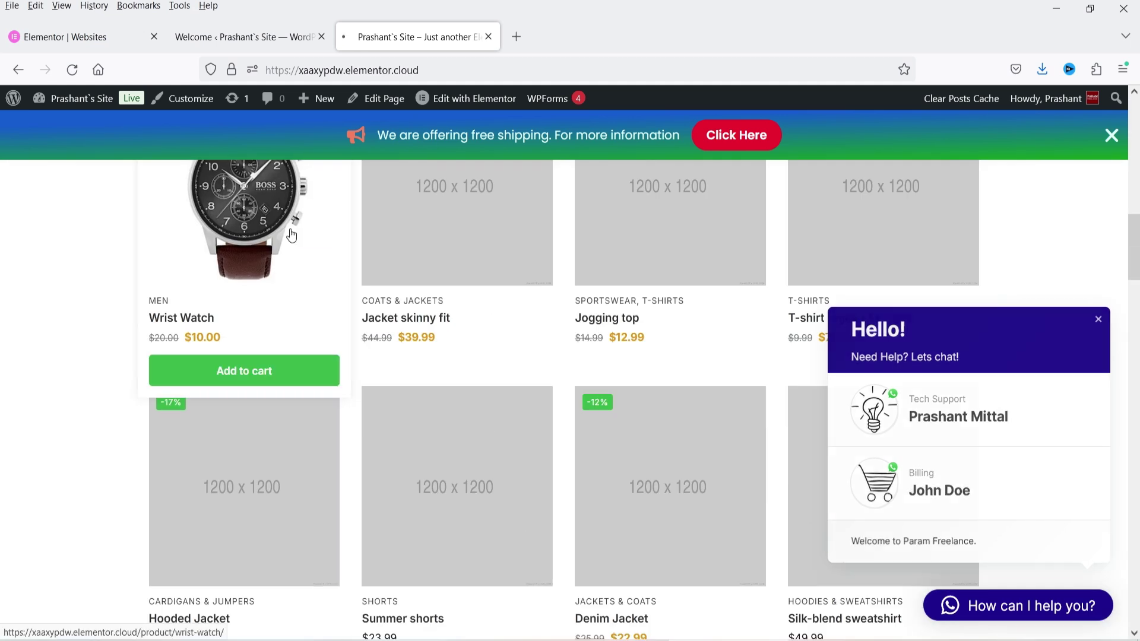
pyautogui.click(290, 232)
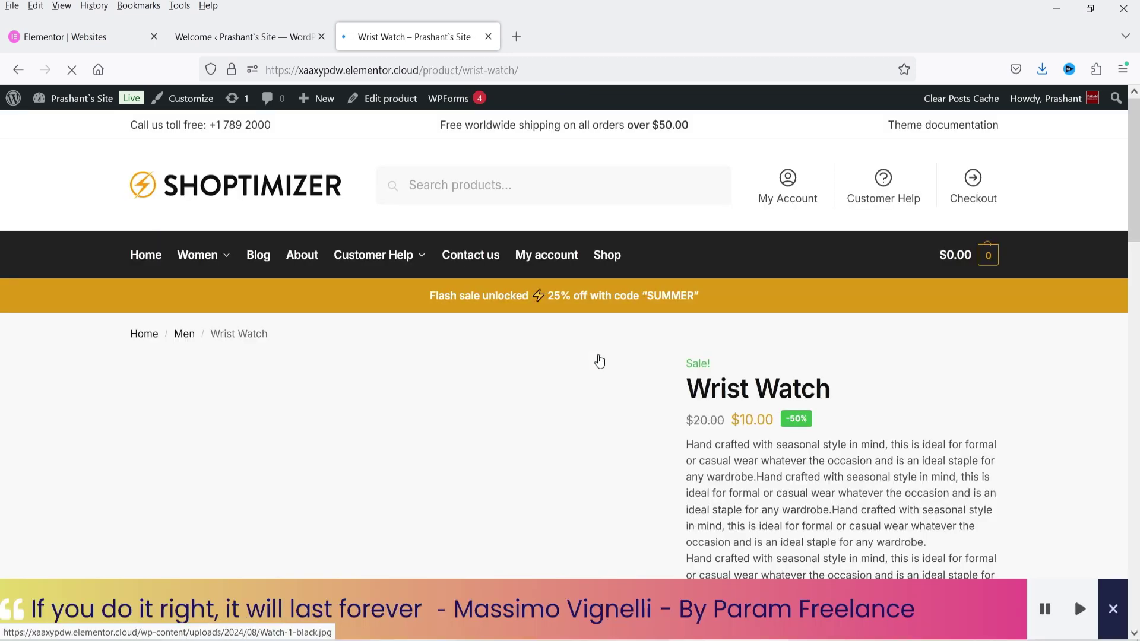
pyautogui.scroll(-6, 871, 392)
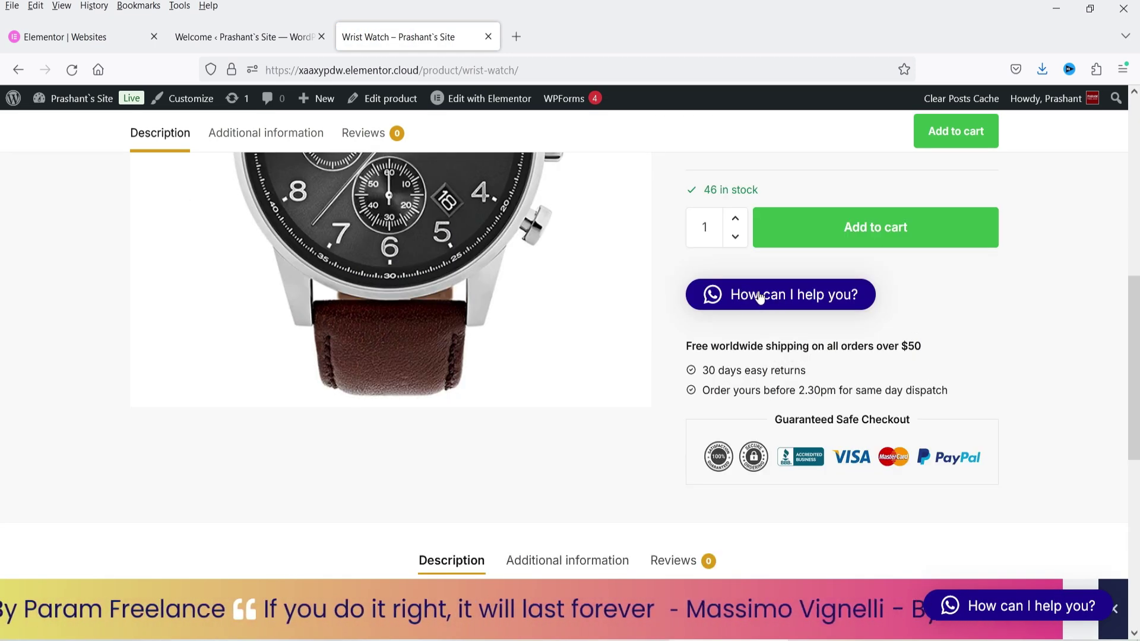
# Open the chat box on the Wrist Watch page to confirm both agents appear.
pyautogui.click(1008, 612)
pyautogui.click(1007, 612)
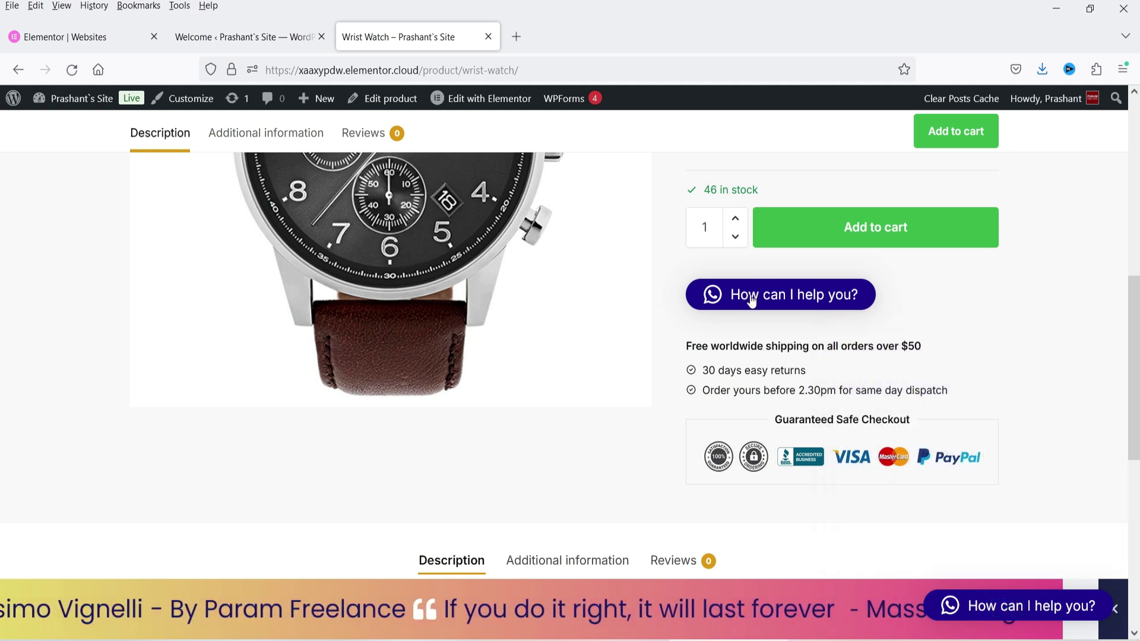
pyautogui.scroll(8, 871, 357)
pyautogui.scroll(-4, 872, 359)
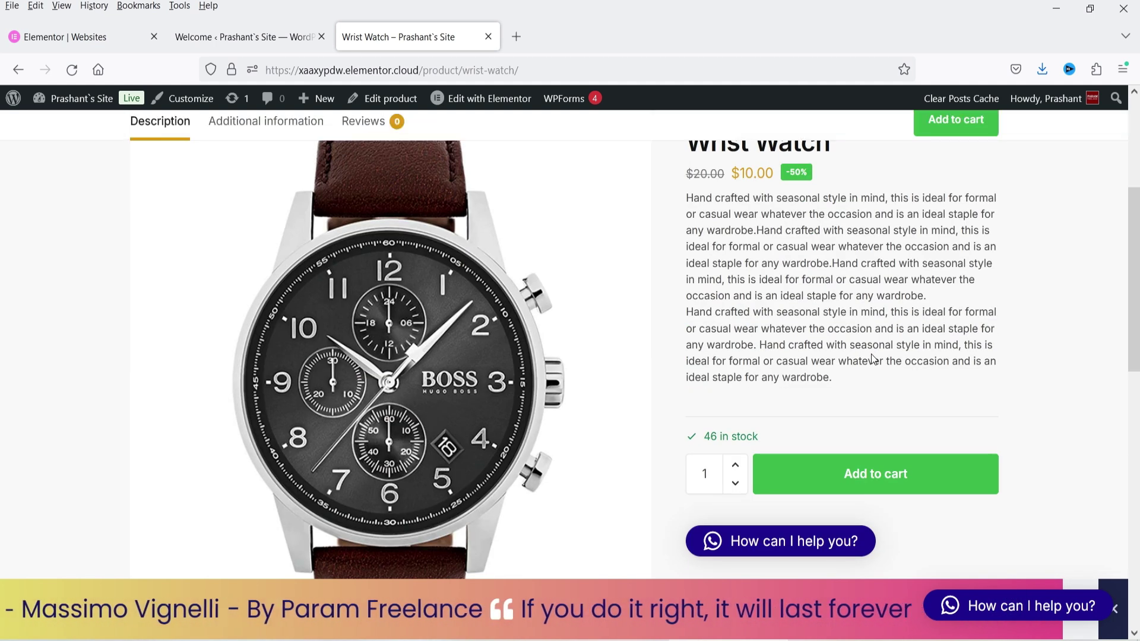
pyautogui.scroll(-3, 908, 386)
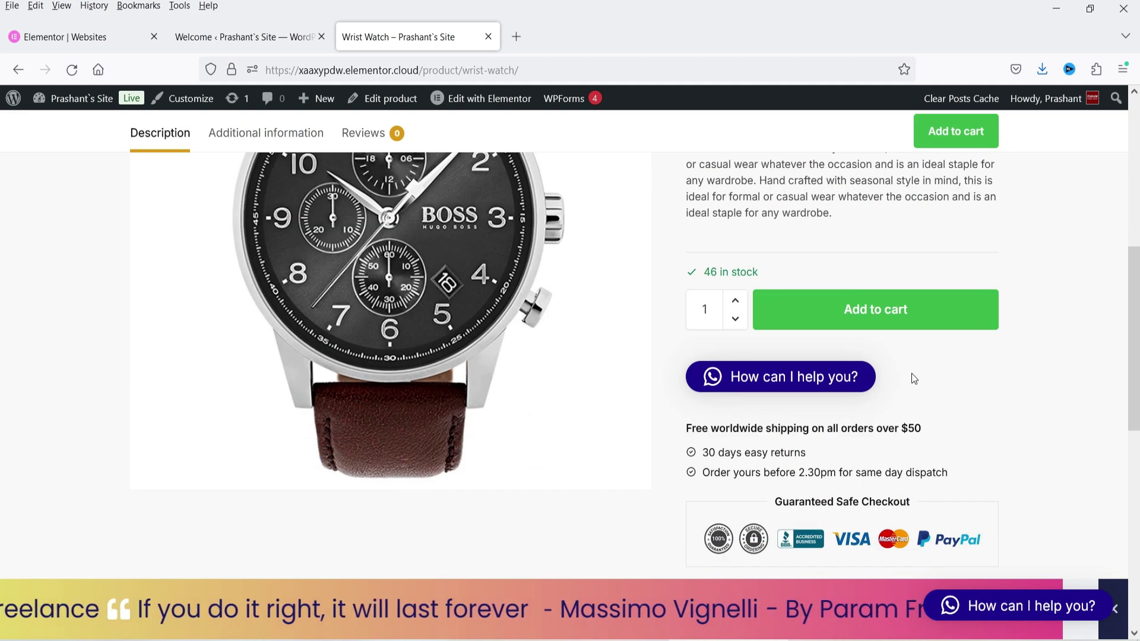
pyautogui.click(997, 597)
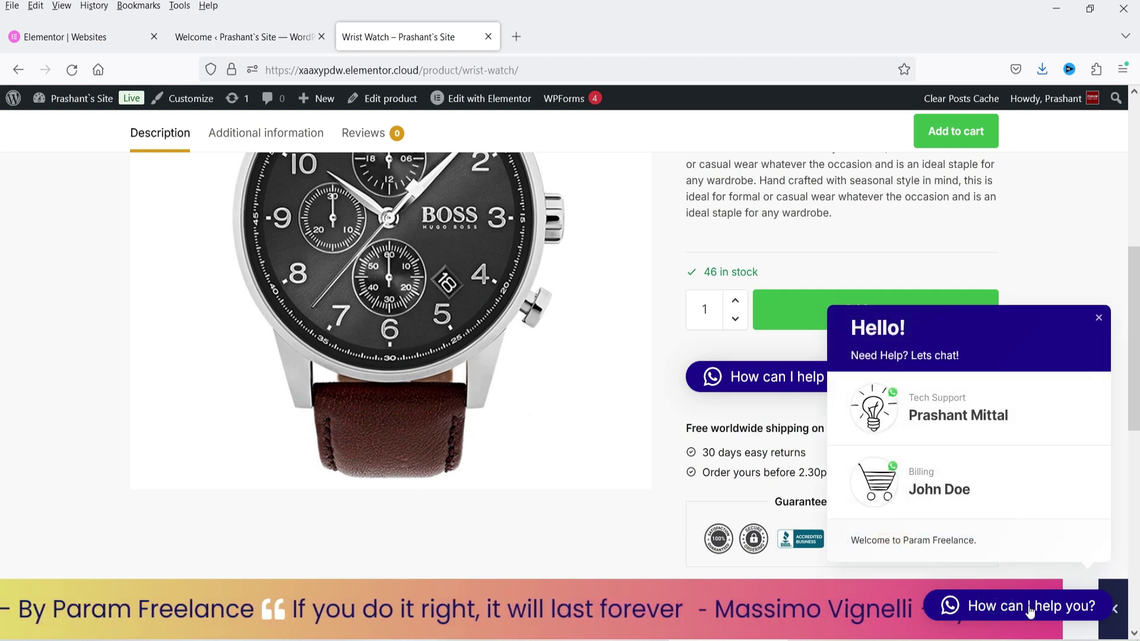
# Compare with the admin contacts list, then return to the Wrist Watch product page.
pyautogui.hotkey('ctrl', 'pageup')
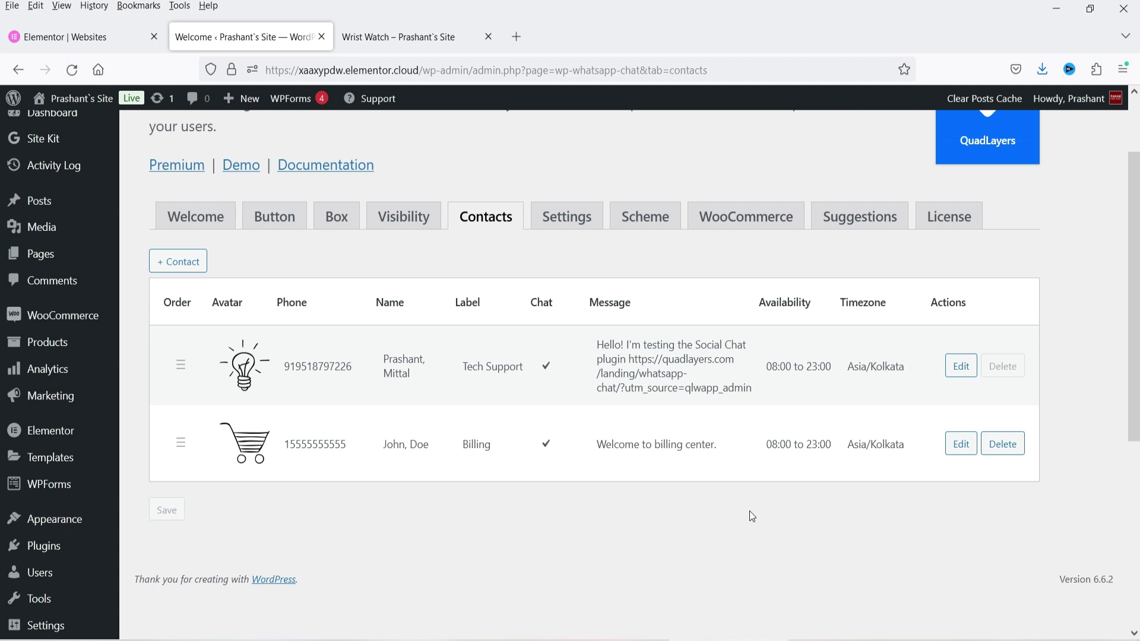
pyautogui.hotkey('ctrl', 'pagedown')
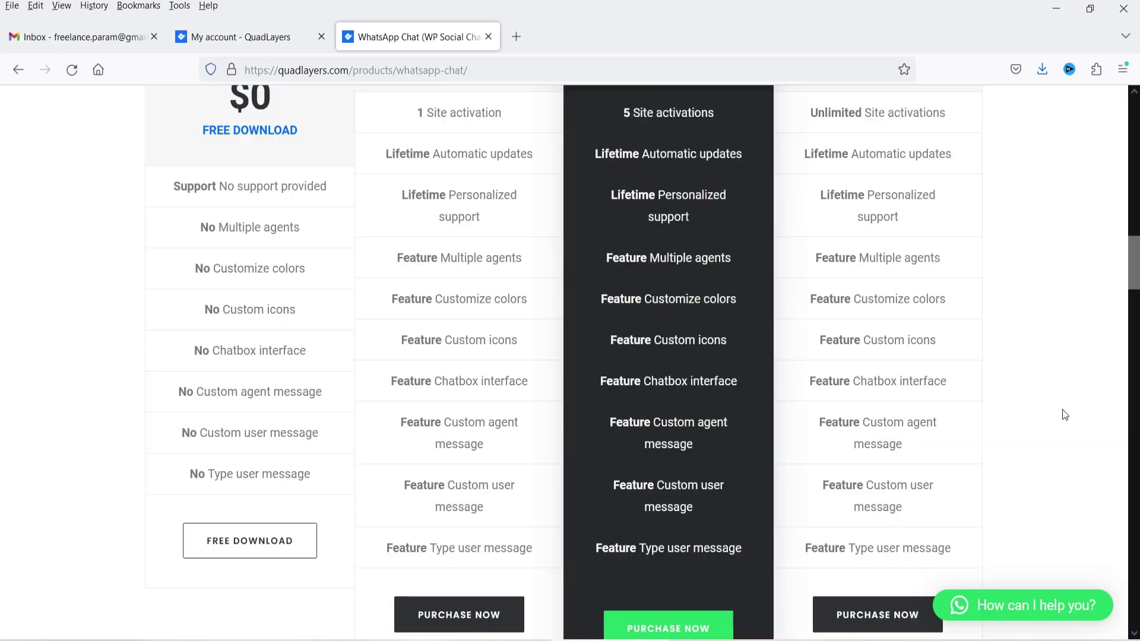
pyautogui.scroll(3, 1062, 414)
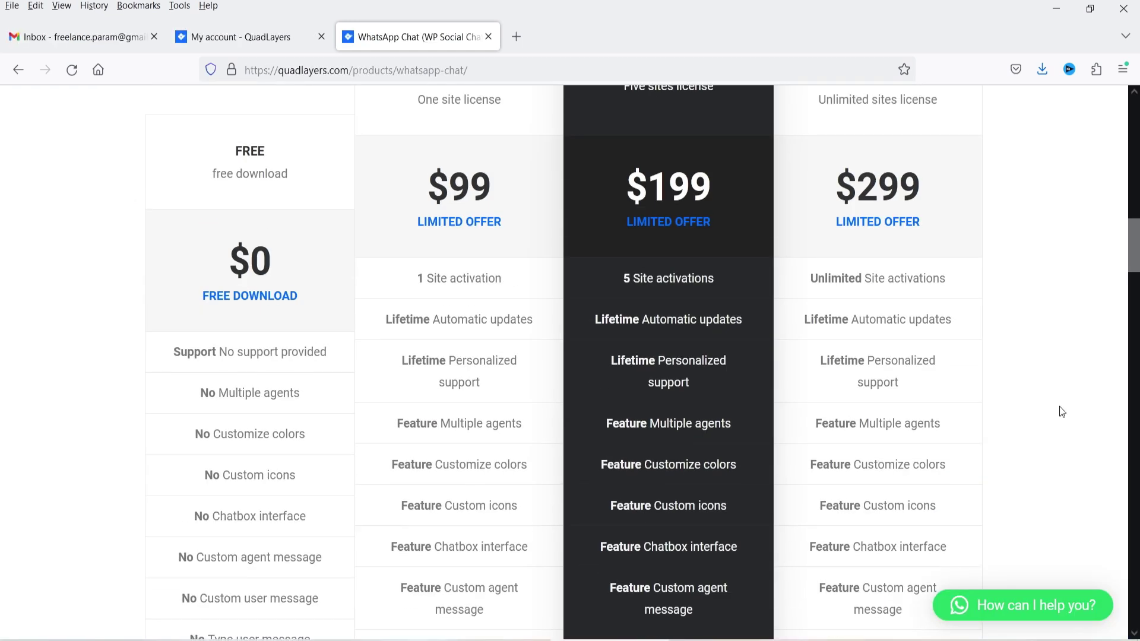
pyautogui.scroll(1, 1060, 406)
pyautogui.scroll(-1, 763, 309)
pyautogui.scroll(2, 508, 376)
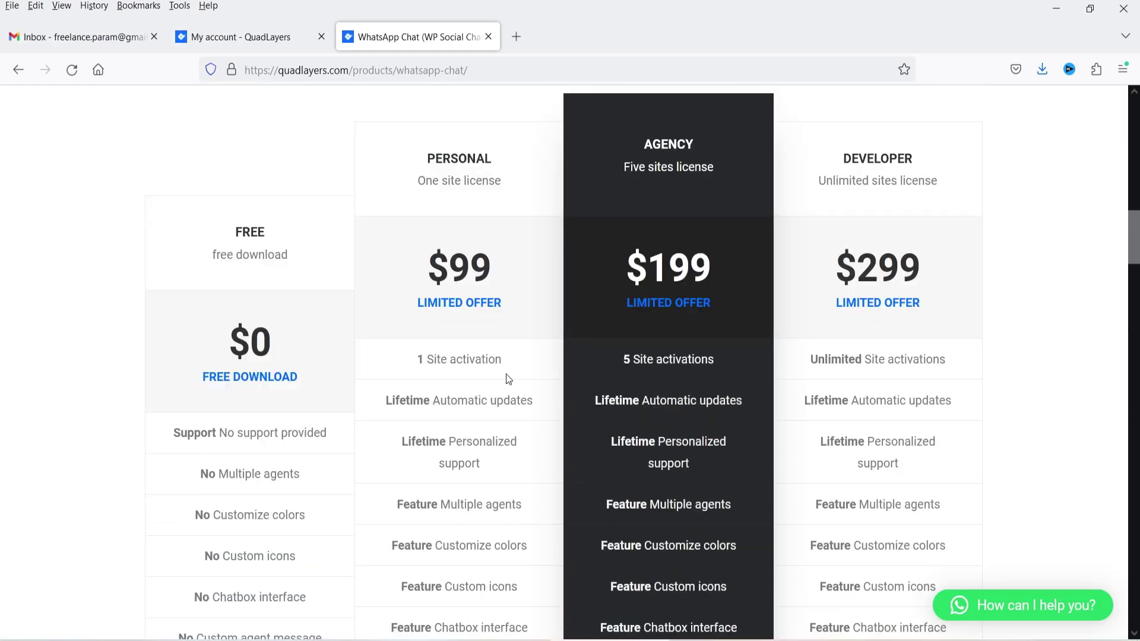